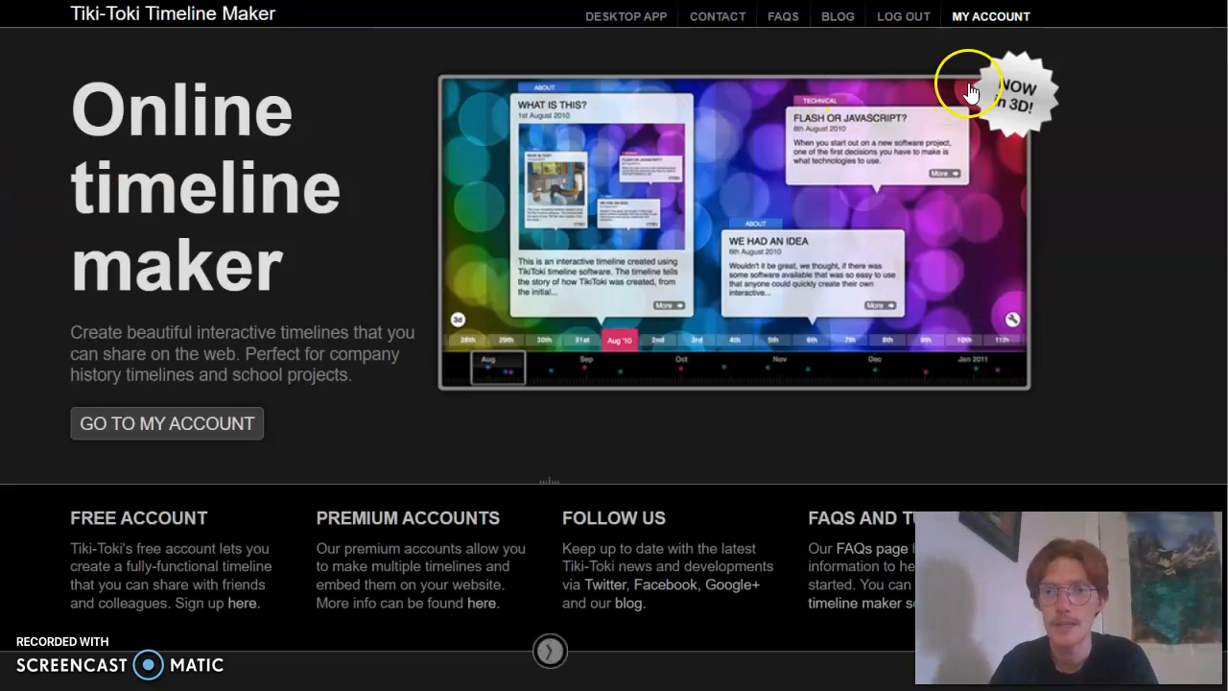
# Look through the Tiki-Toki home page, from the feature overview down to the sign-up form
pyautogui.scroll(-1, 1060, 357)
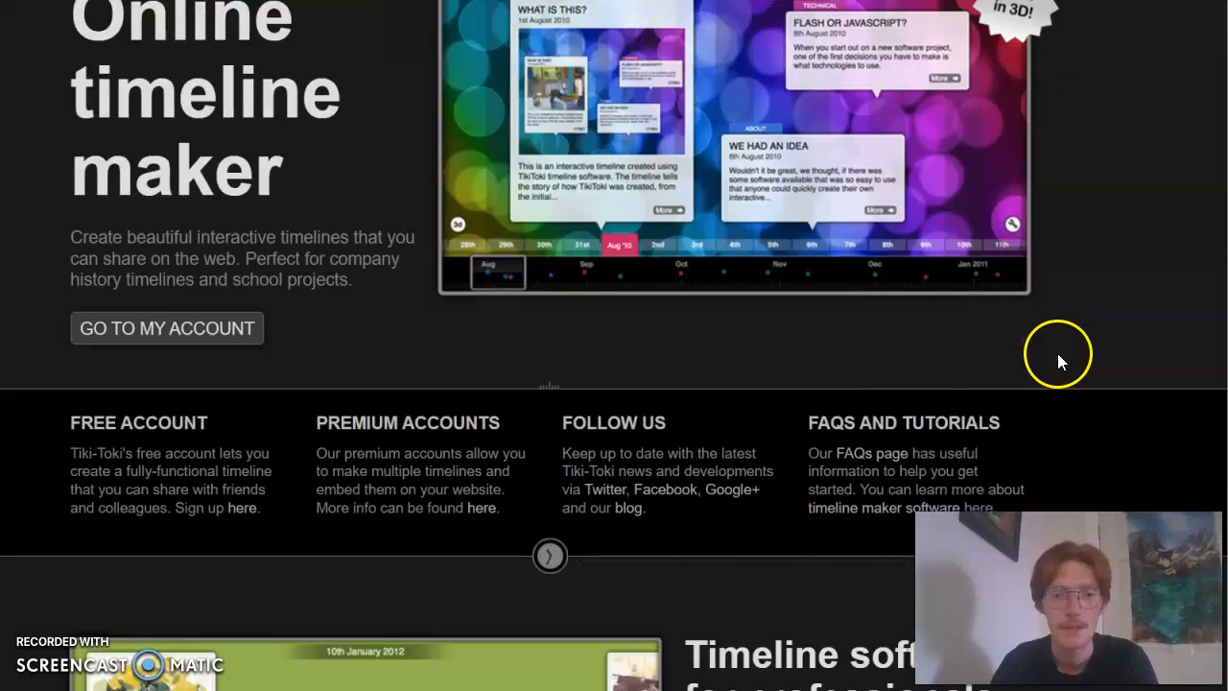
pyautogui.scroll(-2, 853, 411)
pyautogui.scroll(-7, 837, 416)
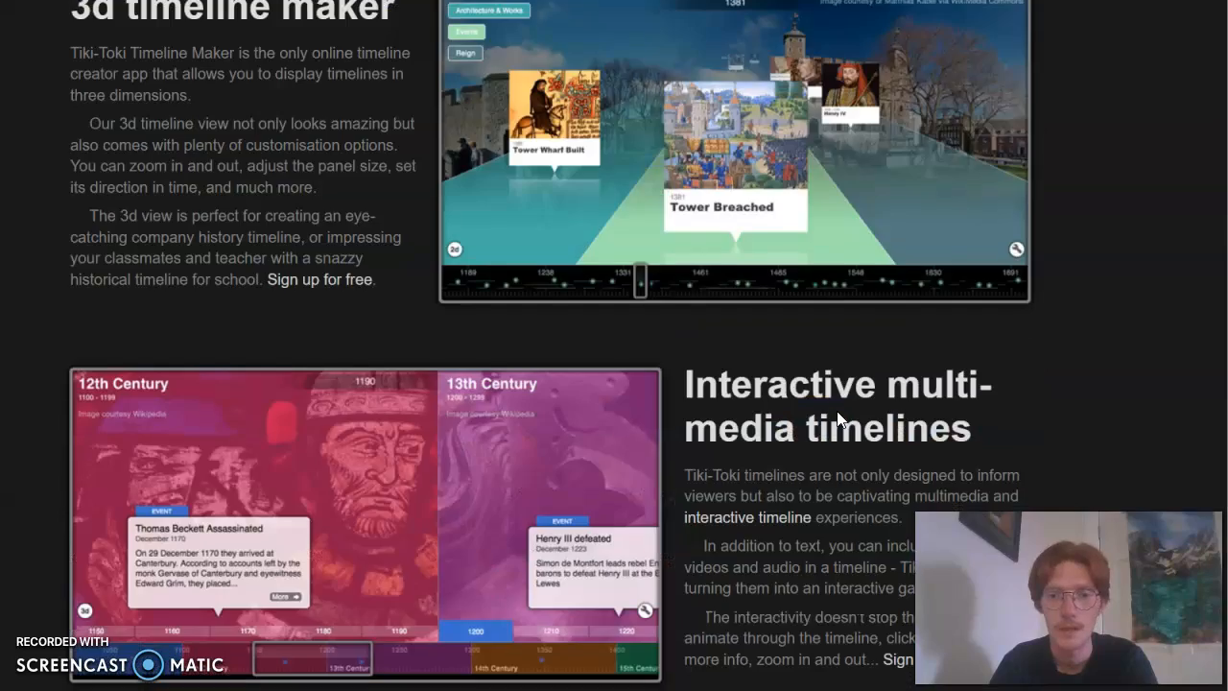
pyautogui.scroll(-15, 838, 419)
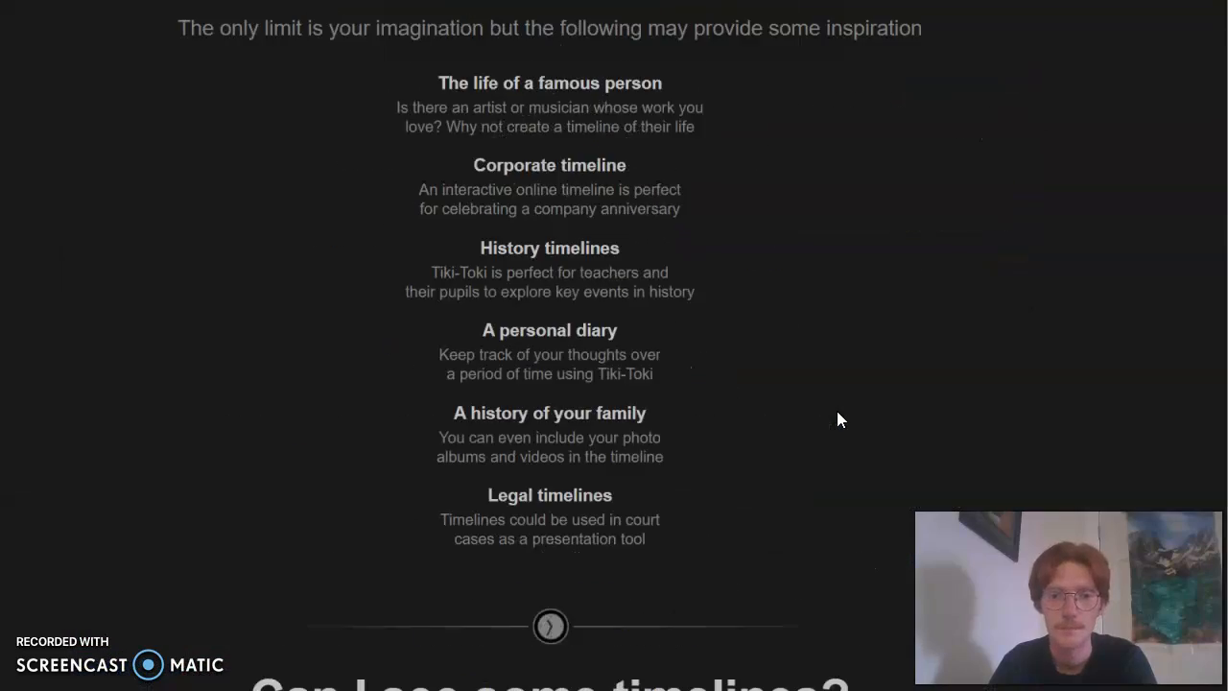
pyautogui.scroll(-13, 837, 419)
pyautogui.scroll(1, 837, 420)
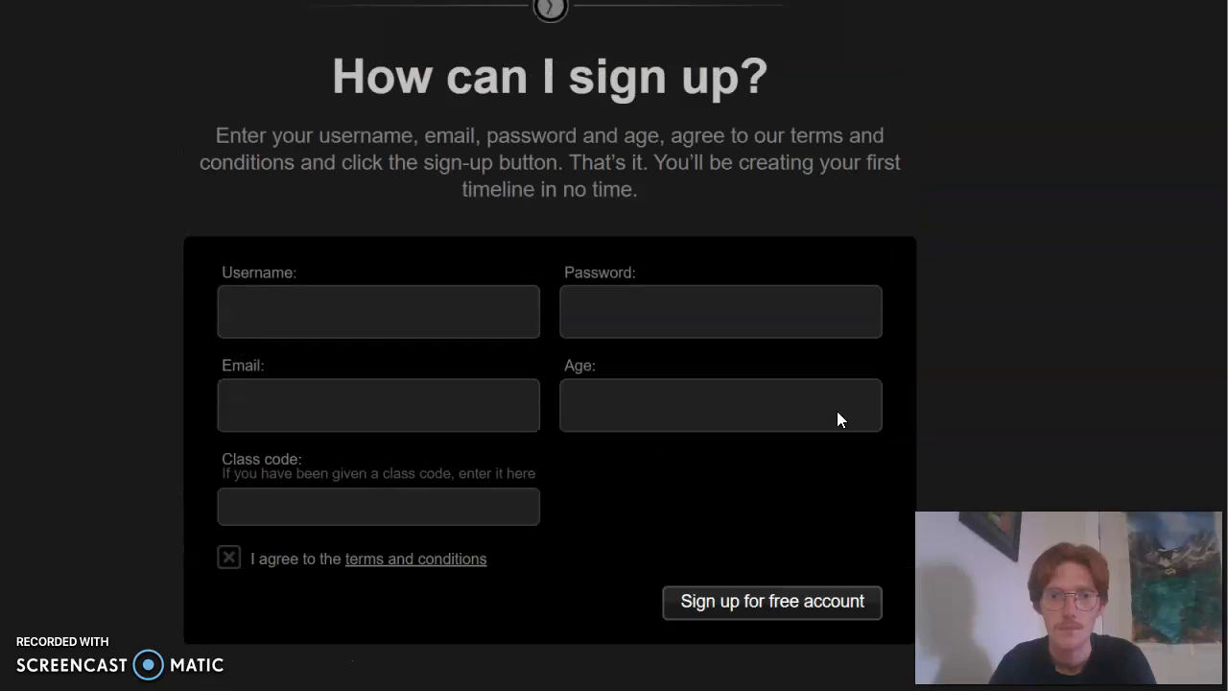
pyautogui.scroll(1, 836, 420)
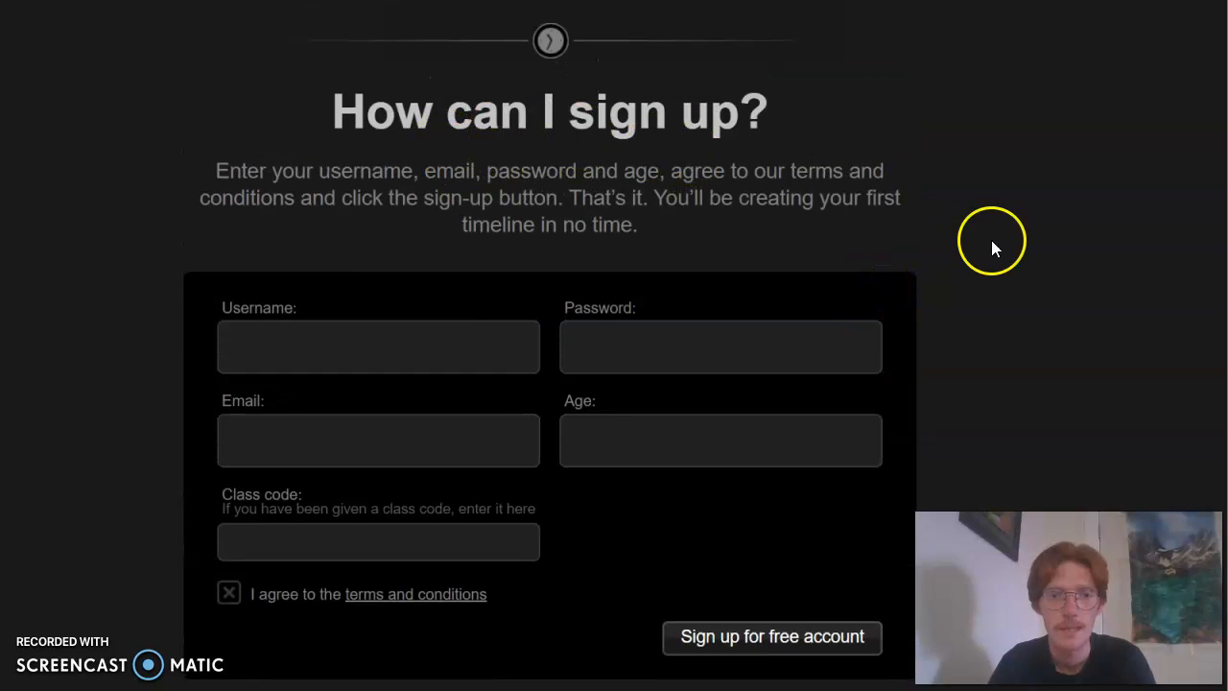
# Go through the sign-up form's username, password, email, age and class code fields without filling them in
pyautogui.scroll(-4, 994, 243)
pyautogui.click(356, 211)
pyautogui.click(622, 220)
pyautogui.click(338, 307)
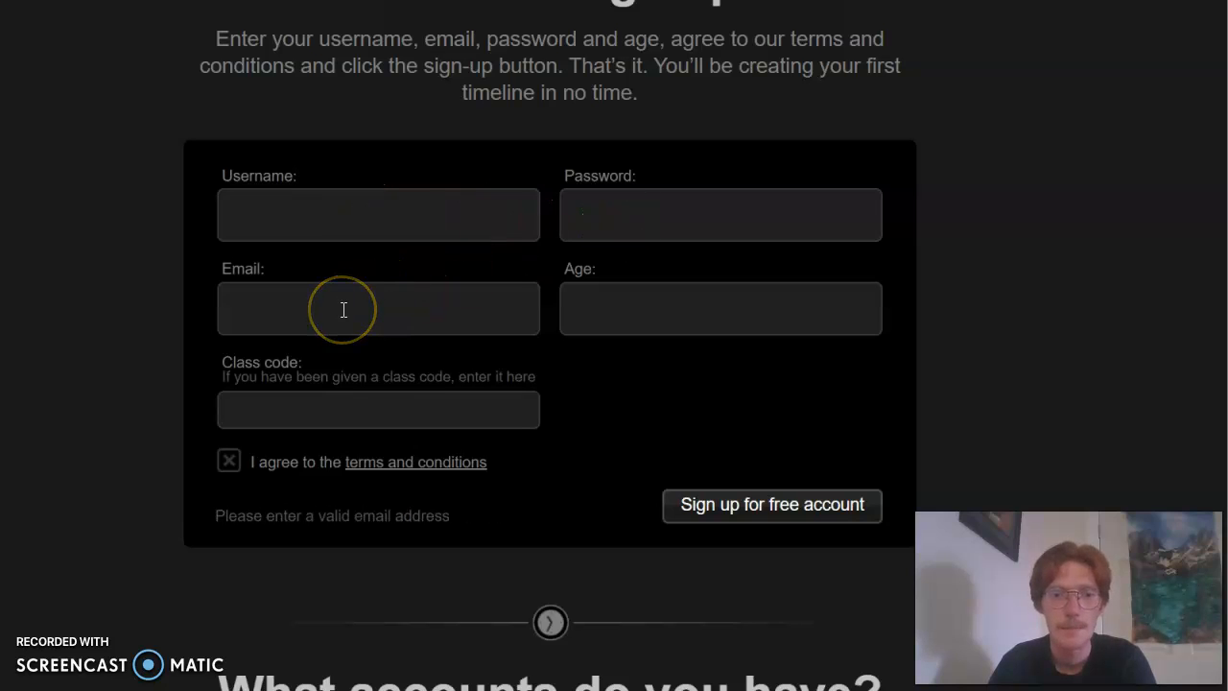
pyautogui.click(612, 311)
pyautogui.click(513, 398)
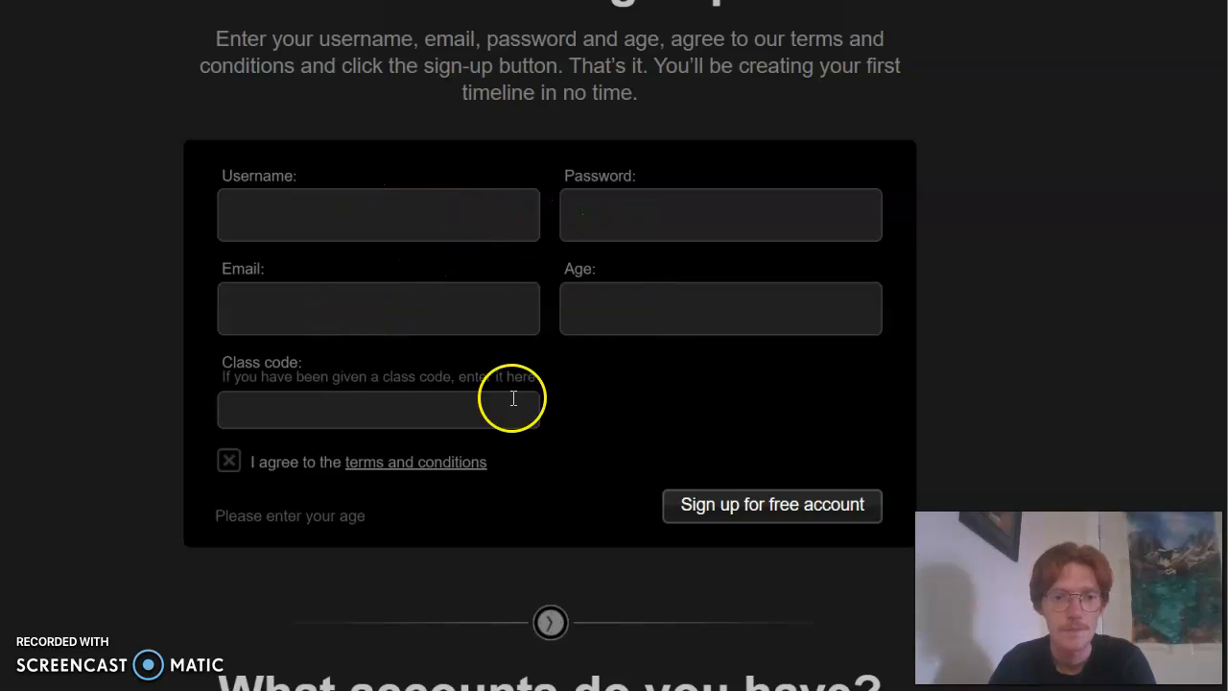
pyautogui.click(257, 412)
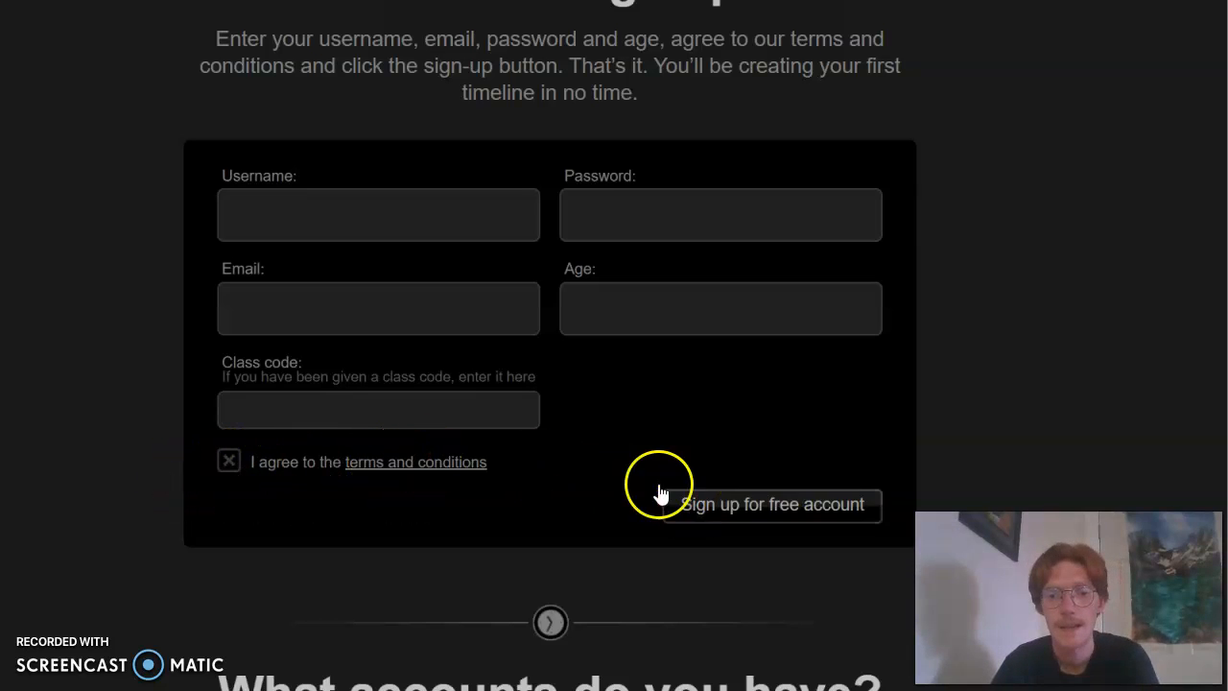
# Compare the Free, Teacher, Bronze and Silver account types and look back at the sign-up form
pyautogui.scroll(-3, 165, 443)
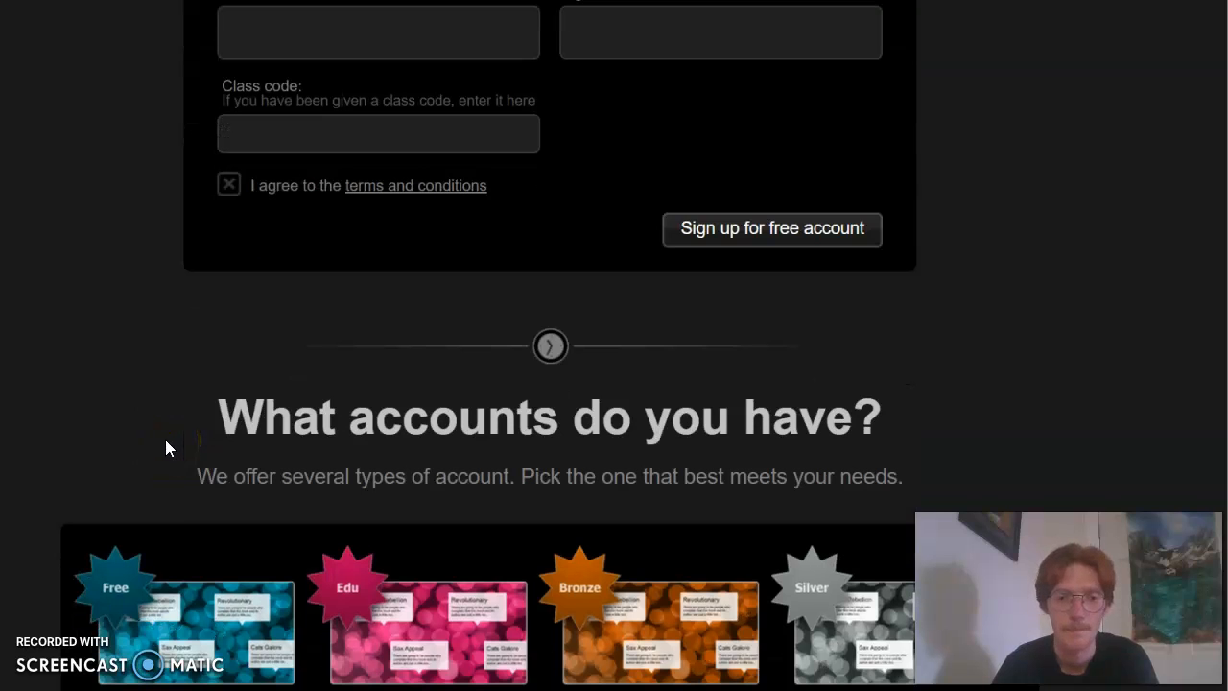
pyautogui.scroll(-3, 20, 431)
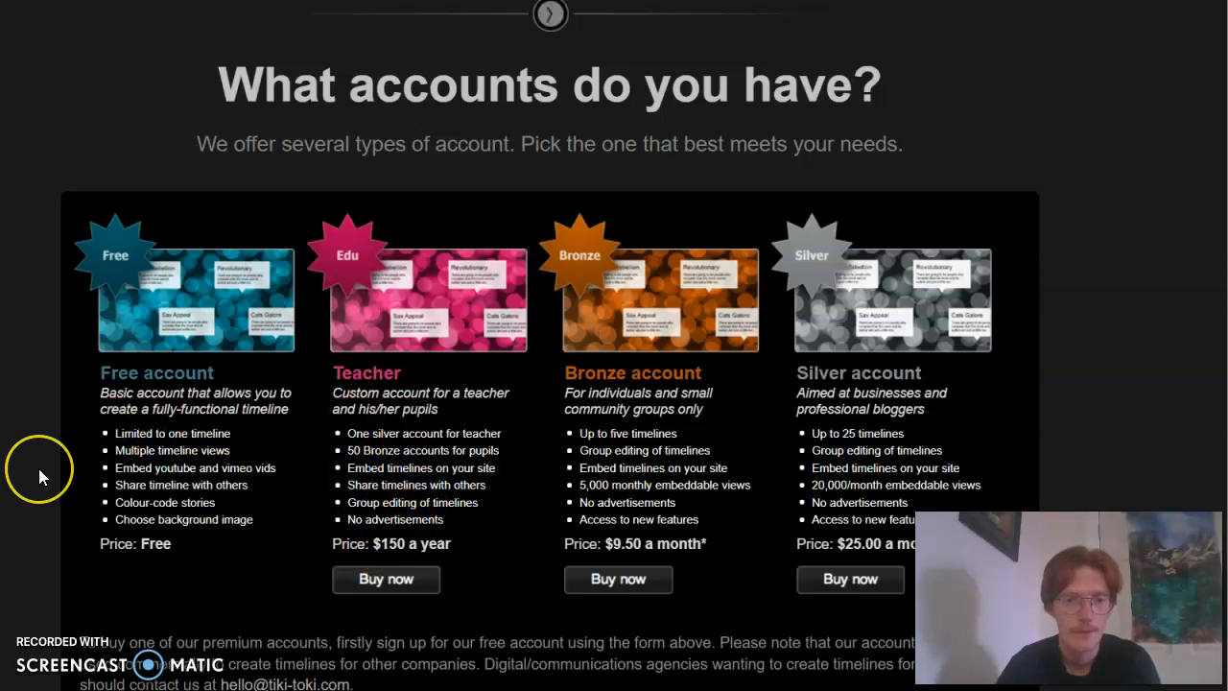
pyautogui.scroll(-1, 38, 470)
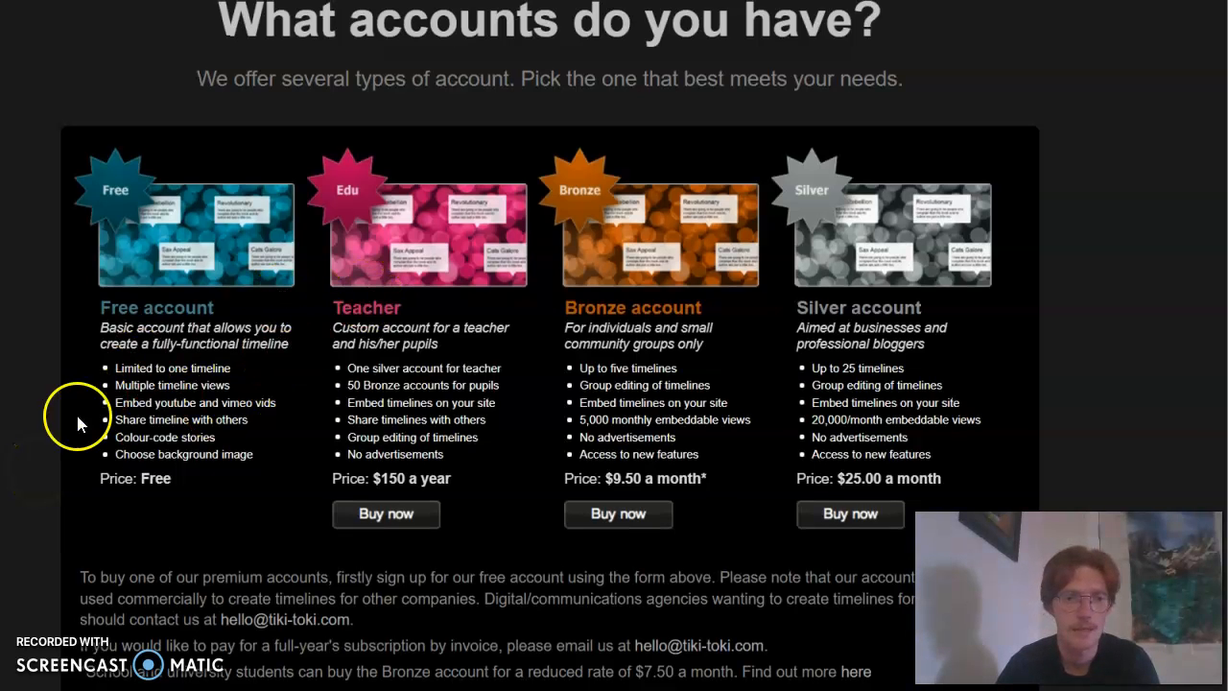
pyautogui.scroll(-1, 43, 465)
pyautogui.scroll(13, 42, 460)
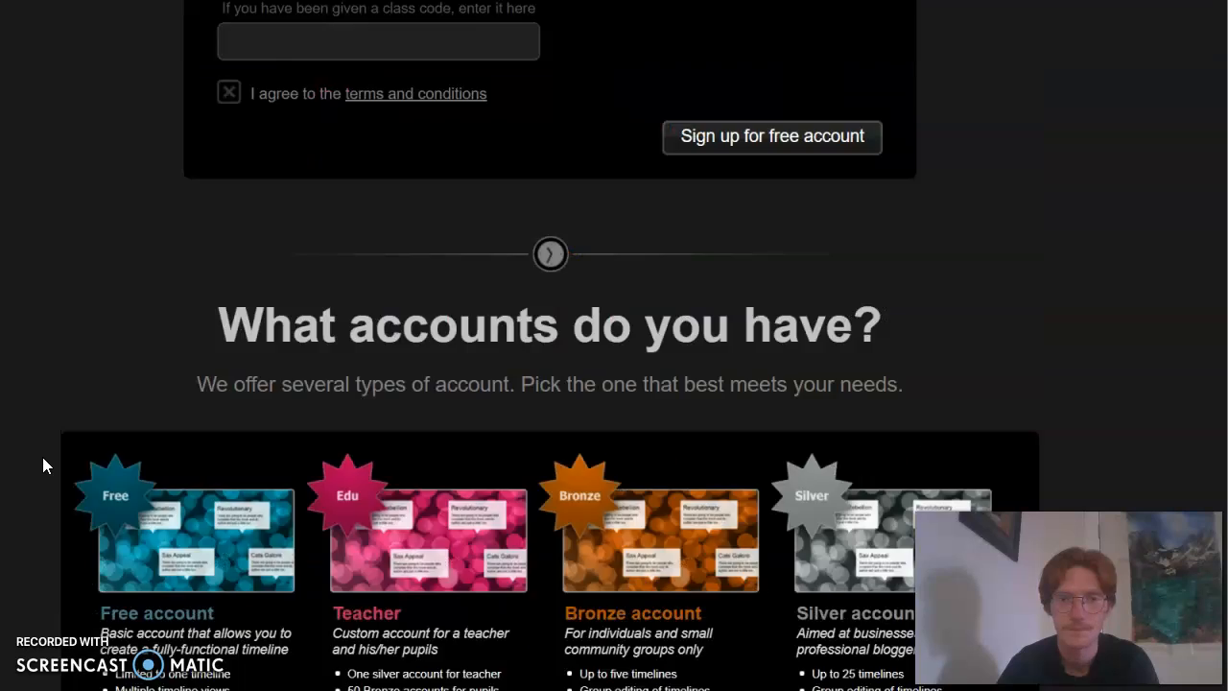
pyautogui.scroll(-3, 42, 461)
pyautogui.scroll(-3, 43, 466)
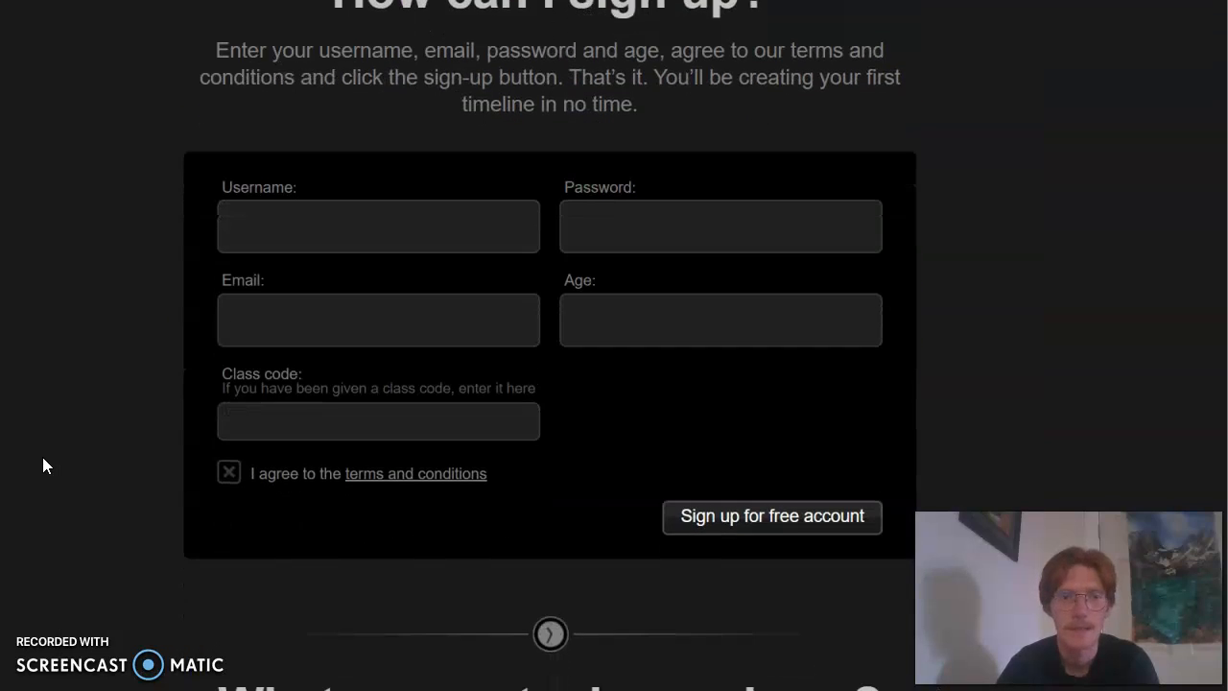
pyautogui.scroll(1, 42, 458)
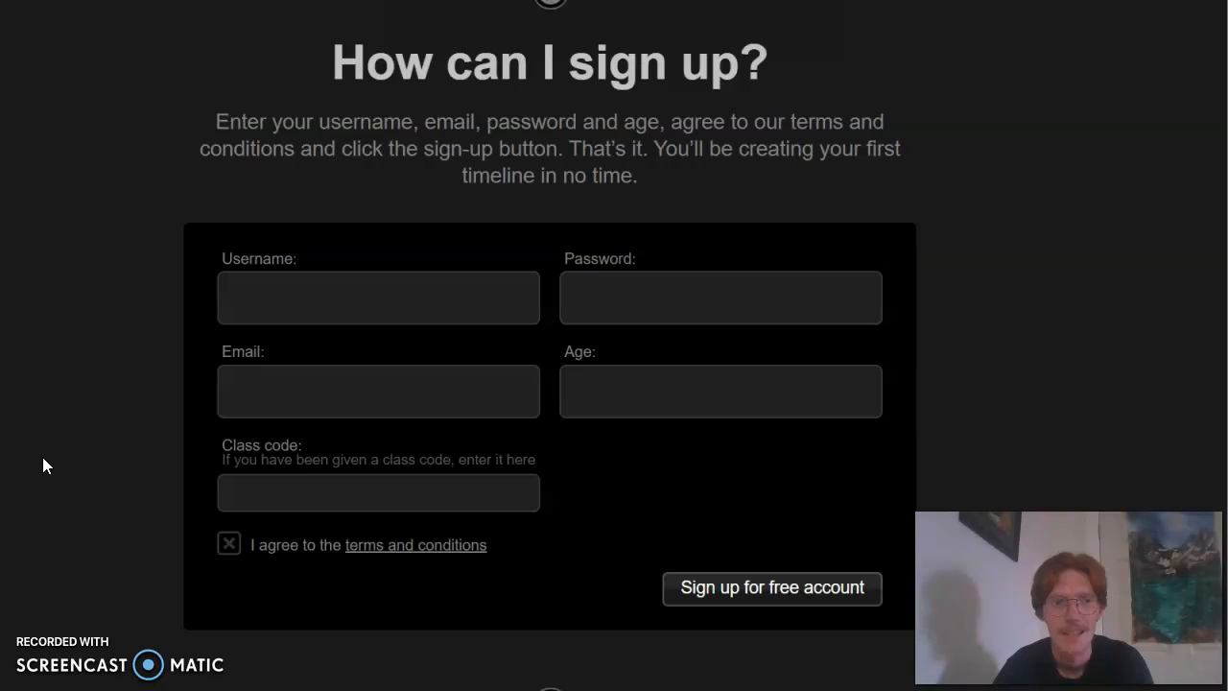
pyautogui.scroll(-7, 116, 382)
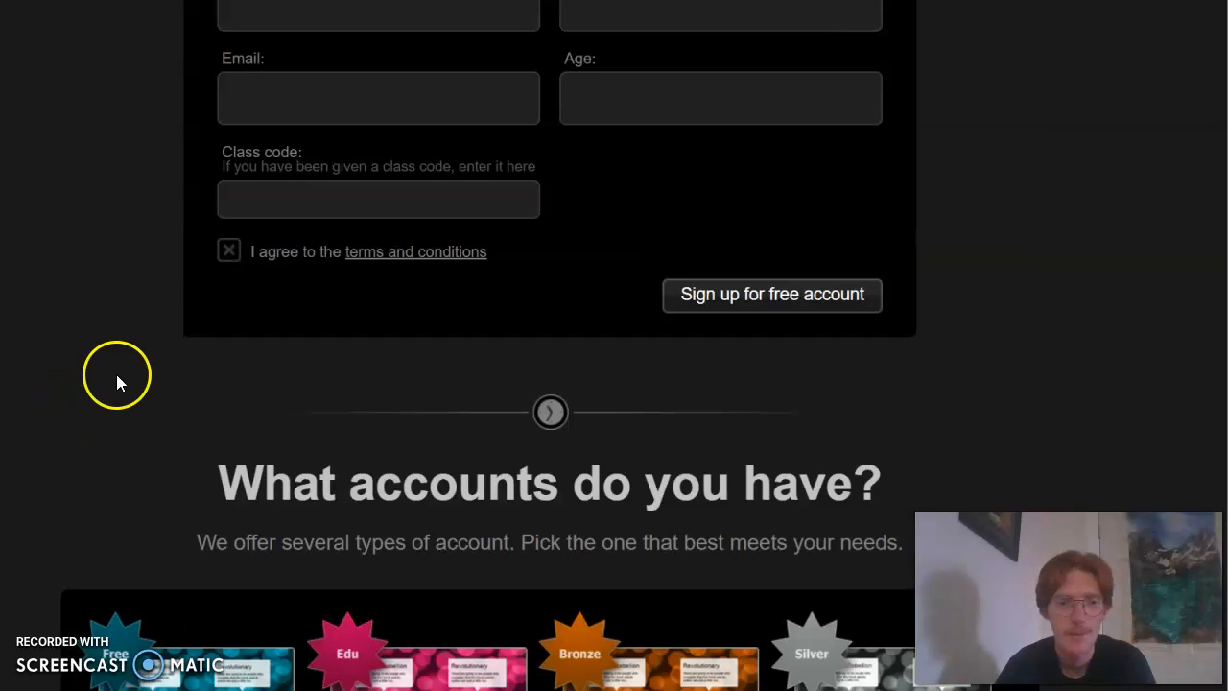
pyautogui.scroll(5, 128, 401)
pyautogui.scroll(15, 127, 401)
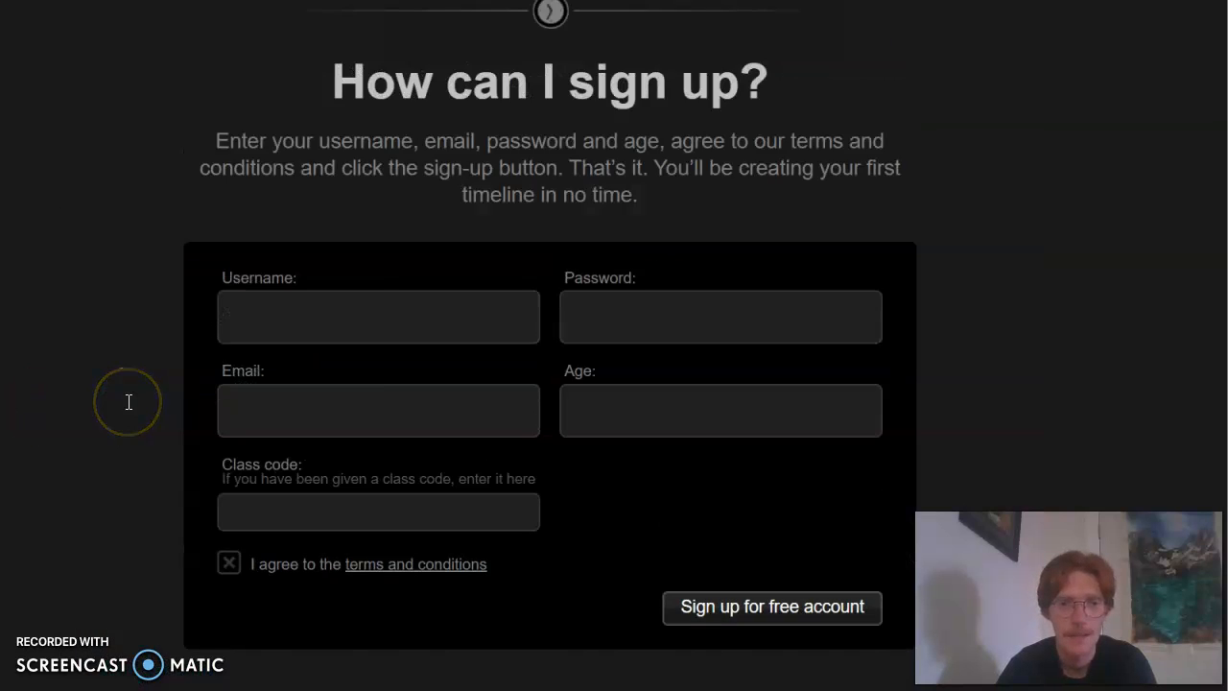
# Go to the account page and open The Council of Trent timeline for editing
pyautogui.scroll(15, 128, 401)
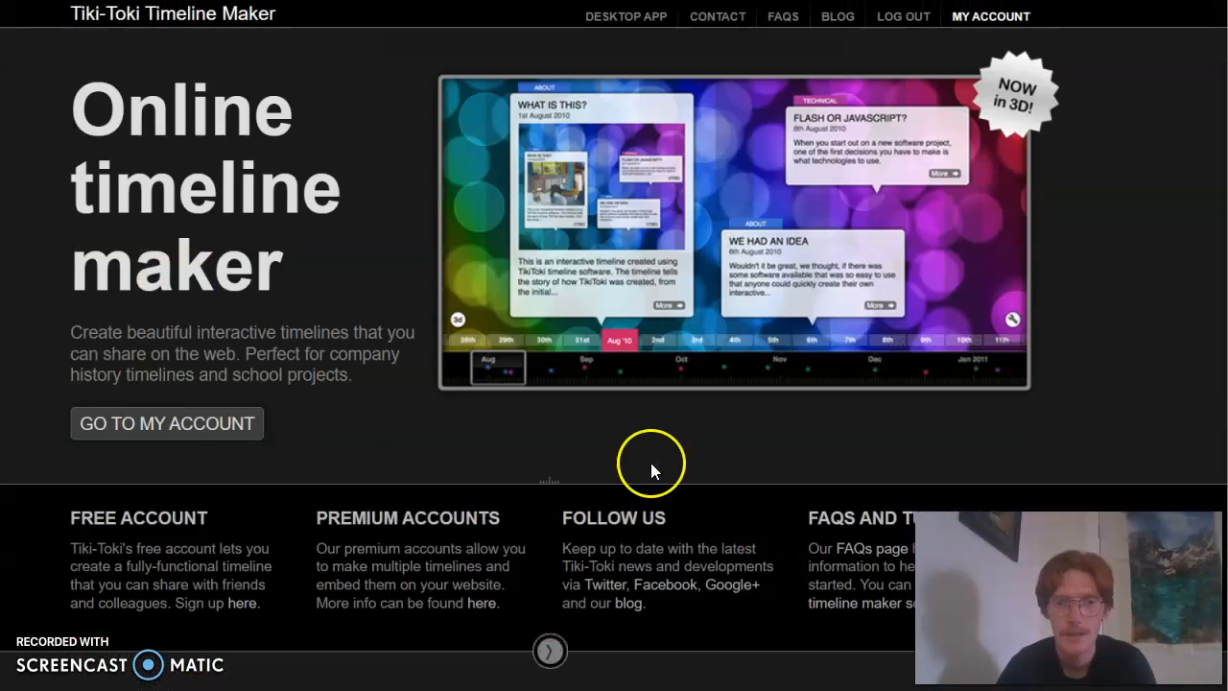
pyautogui.click(166, 438)
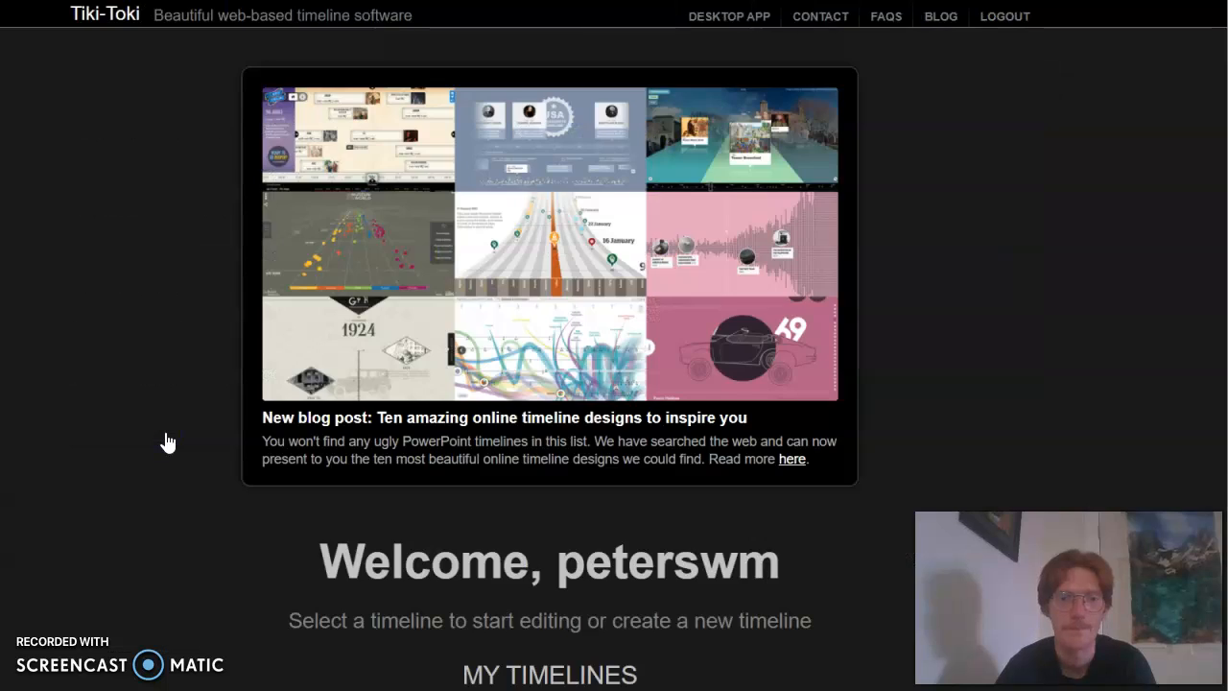
pyautogui.scroll(-4, 147, 421)
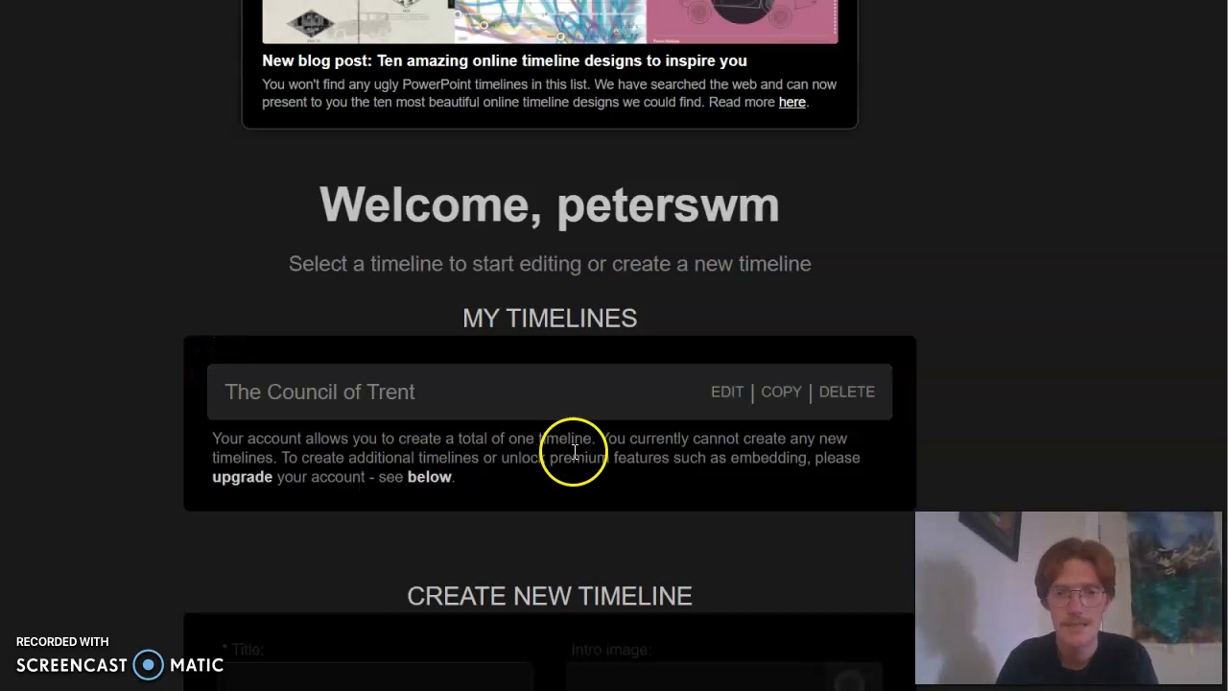
pyautogui.click(734, 403)
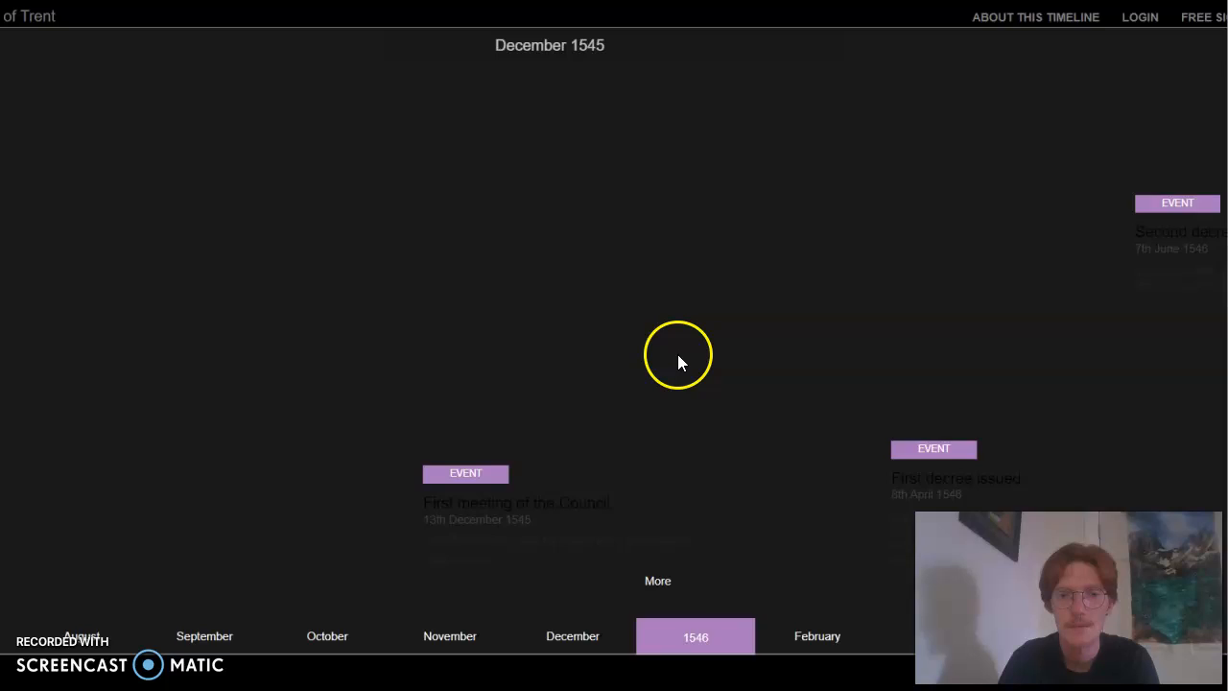
pyautogui.click(396, 135)
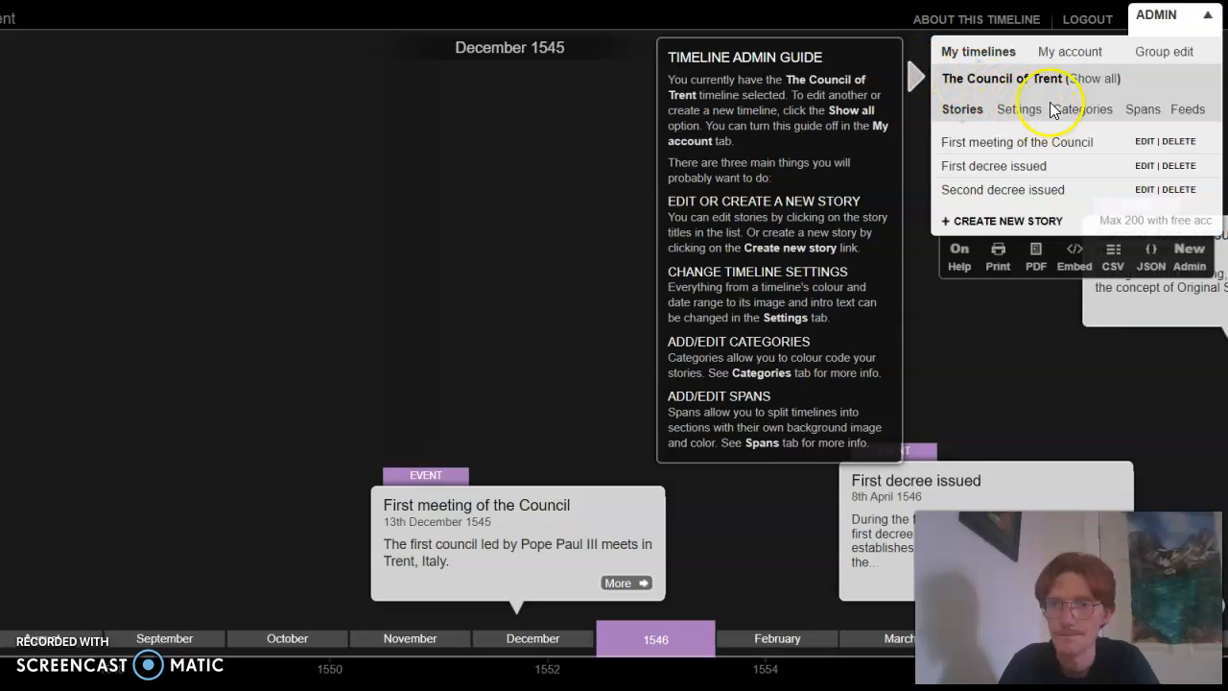
# Open the basic info of the "First meeting of the Council" story from the timeline's story list
pyautogui.click(971, 77)
pyautogui.click(918, 80)
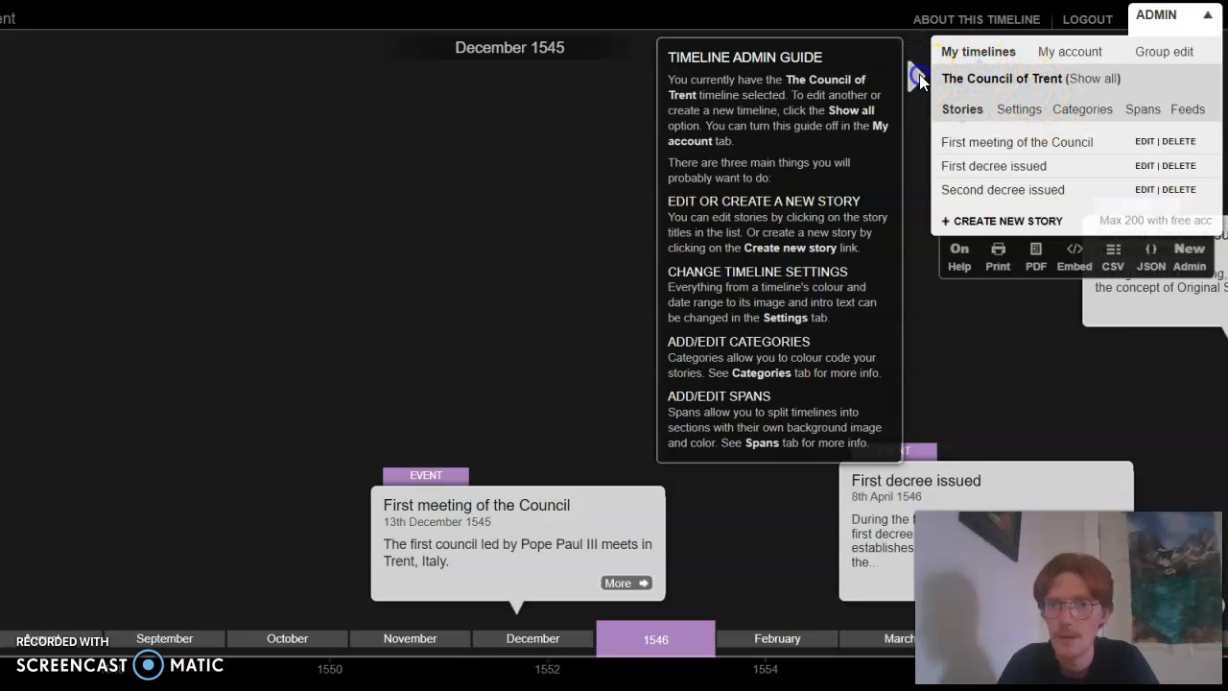
pyautogui.click(1013, 142)
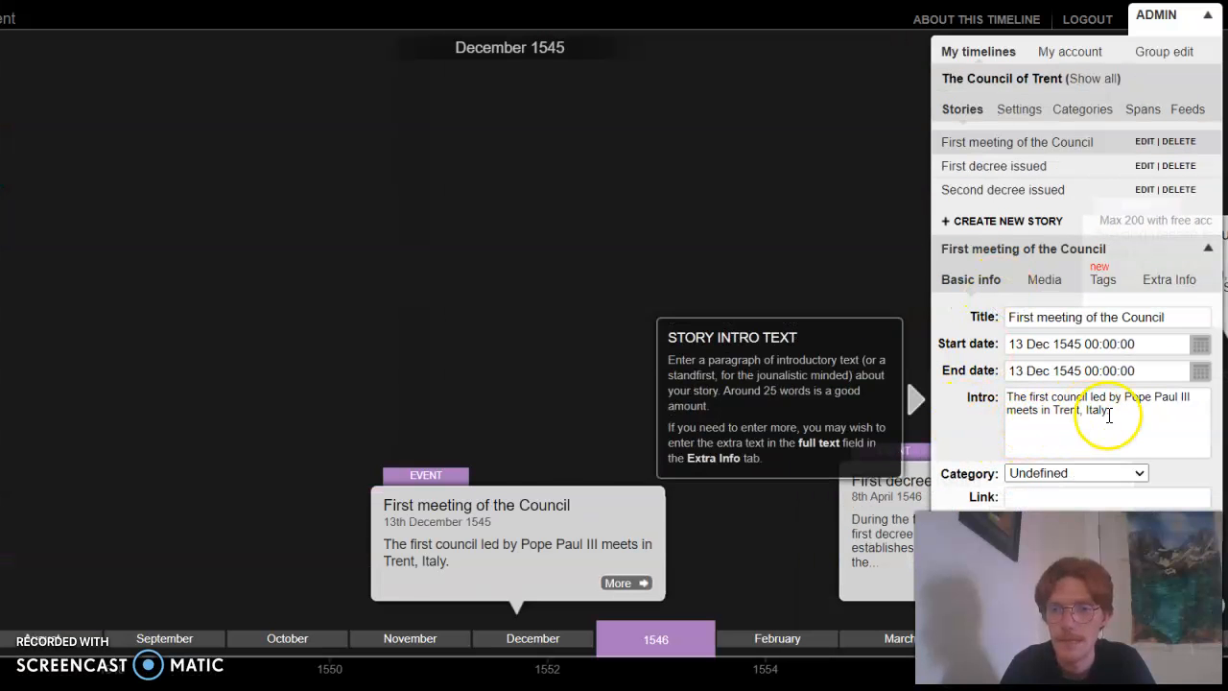
# Preview the full "First meeting of the Council" entry, hide the admin options, and view the entry again unobstructed
pyautogui.moveTo(537, 505)
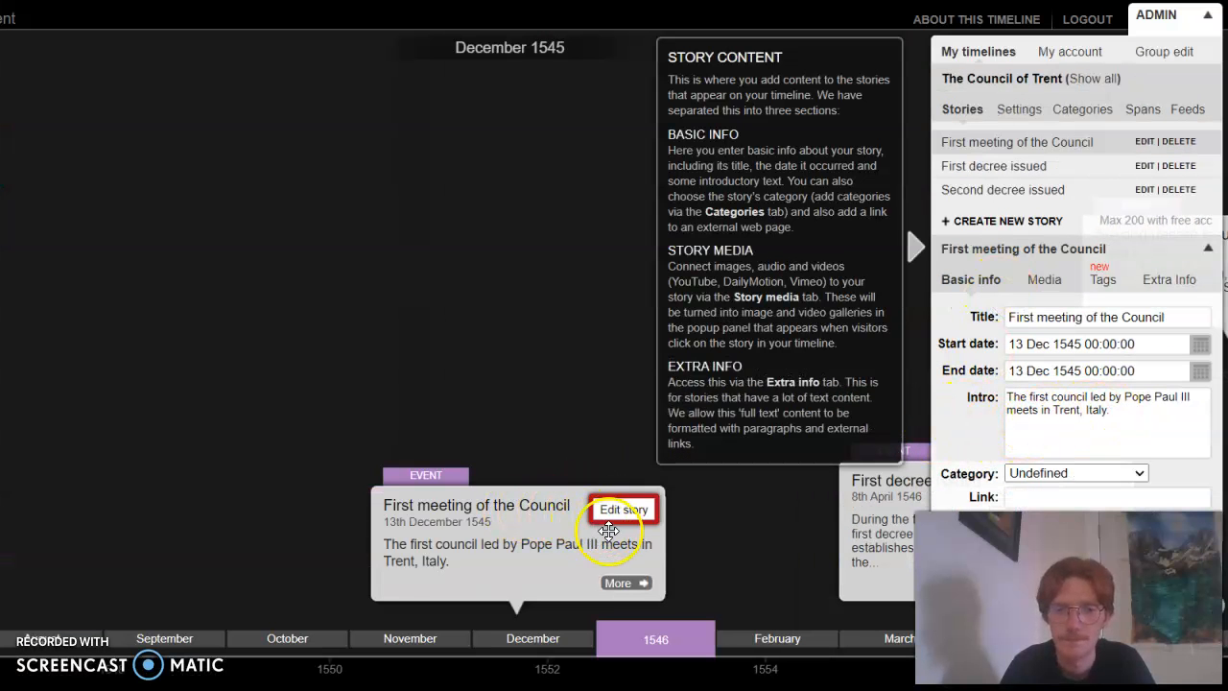
pyautogui.click(624, 582)
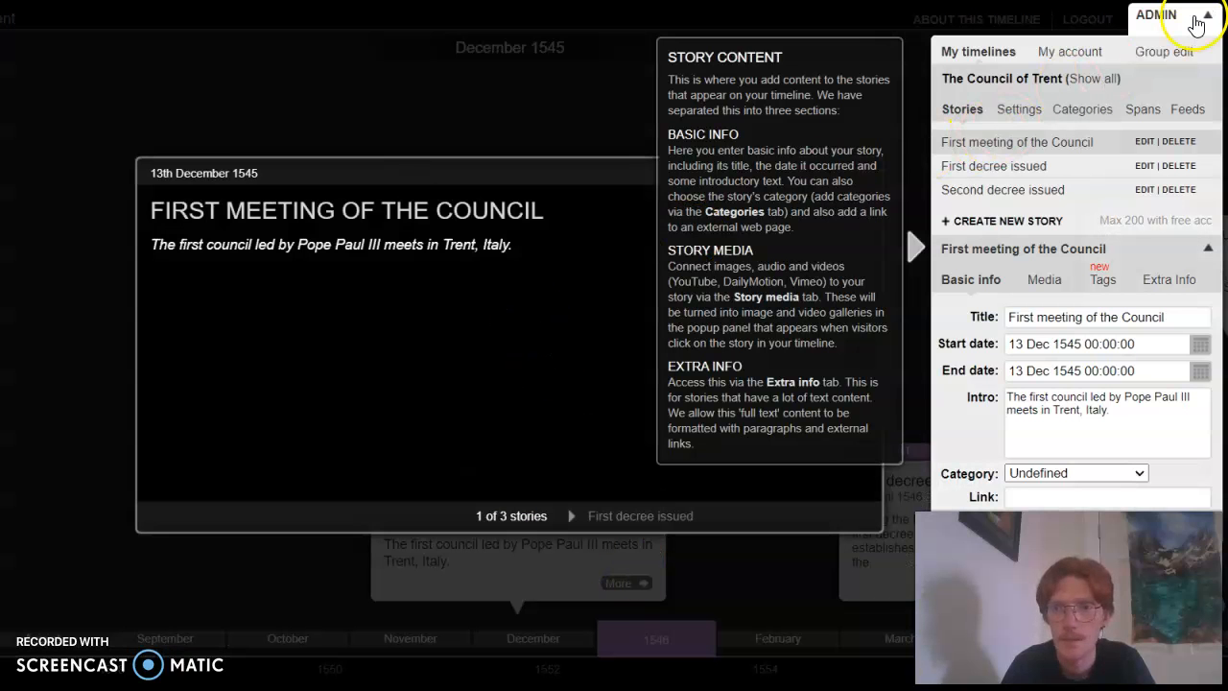
pyautogui.click(845, 17)
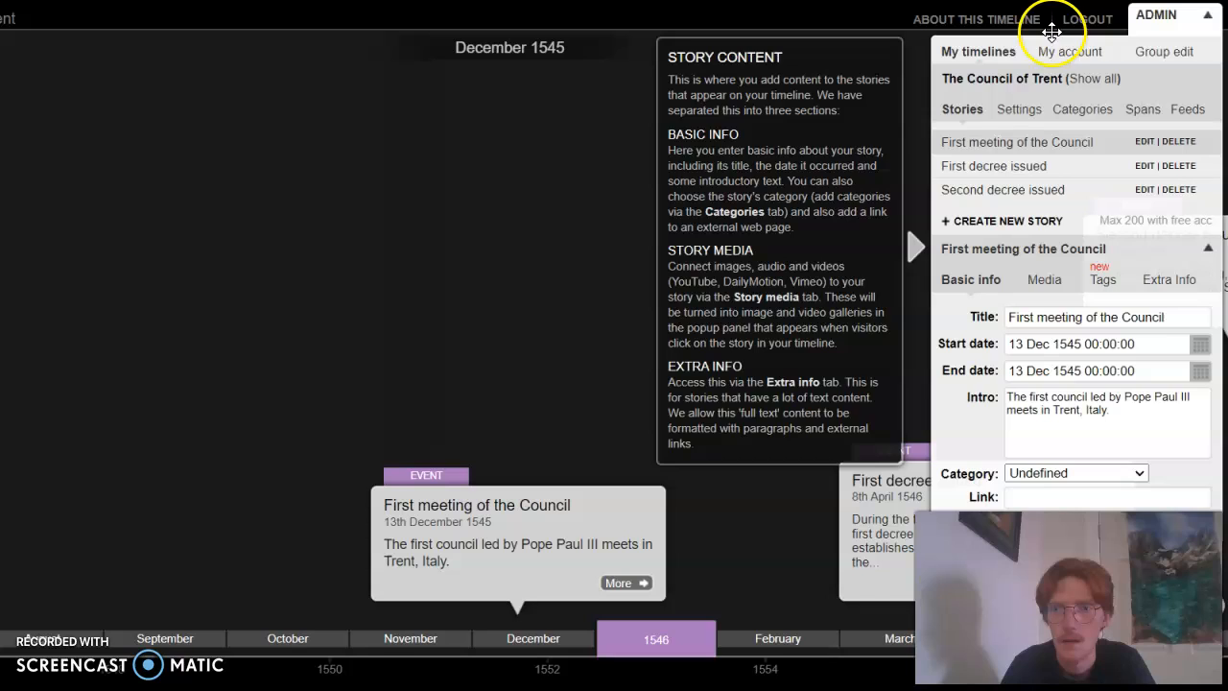
pyautogui.click(1156, 14)
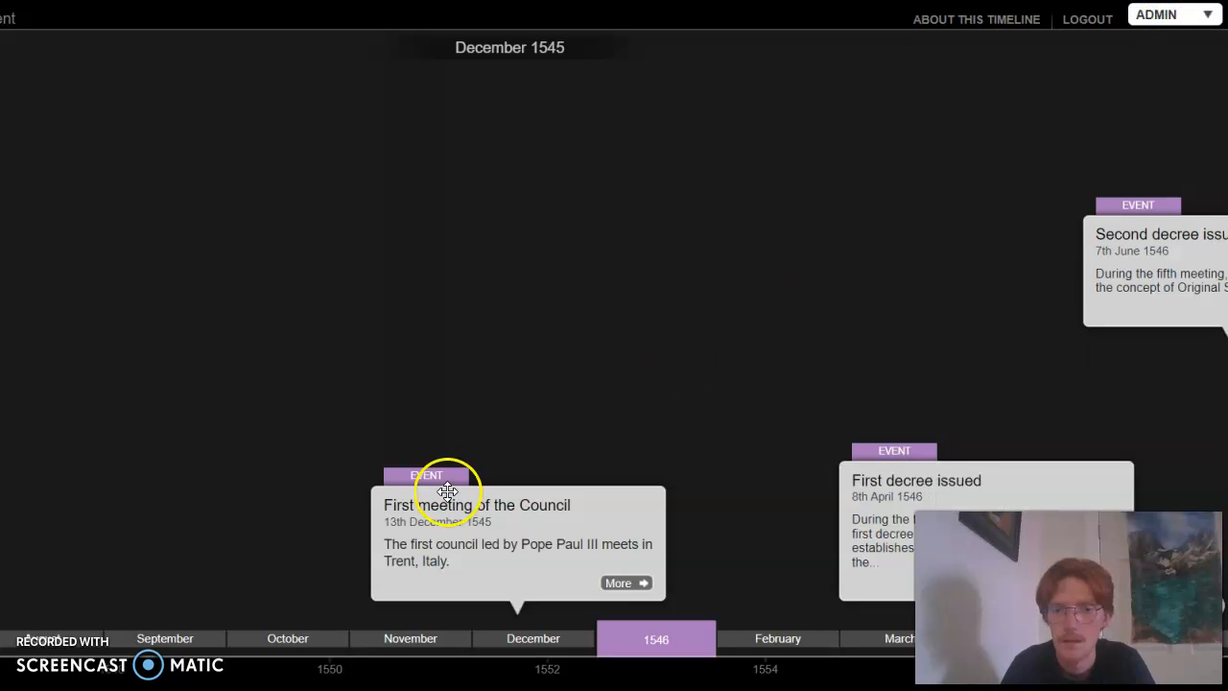
pyautogui.click(622, 583)
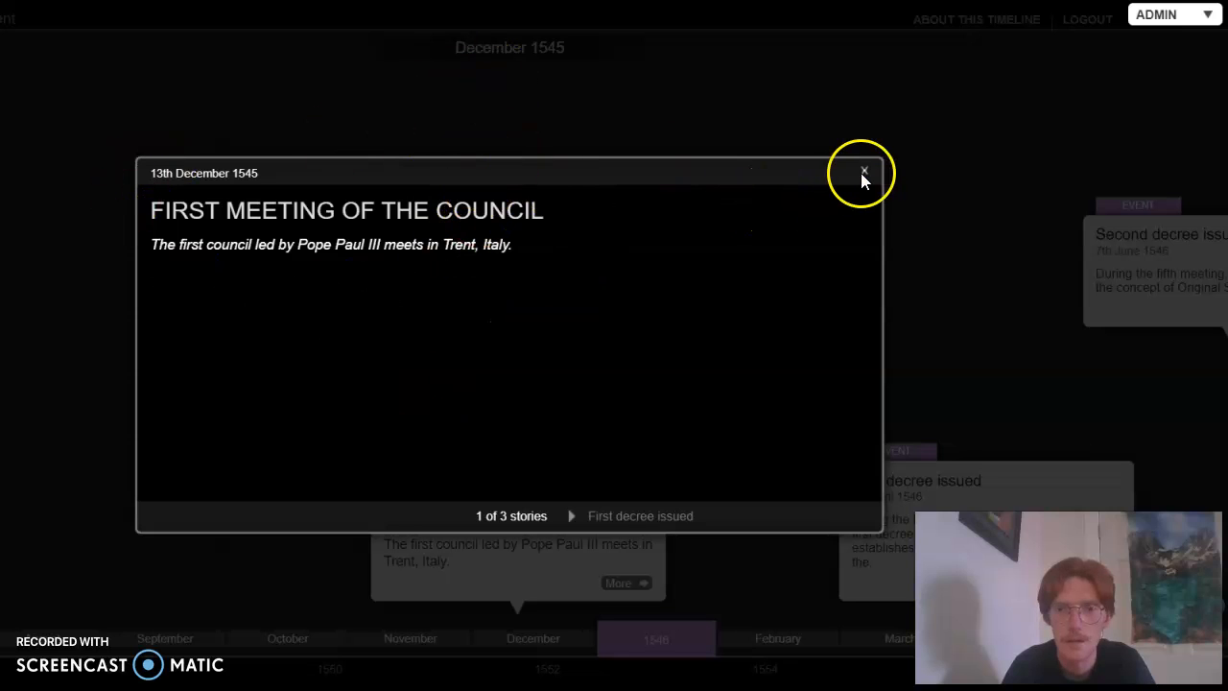
pyautogui.press('Escape')
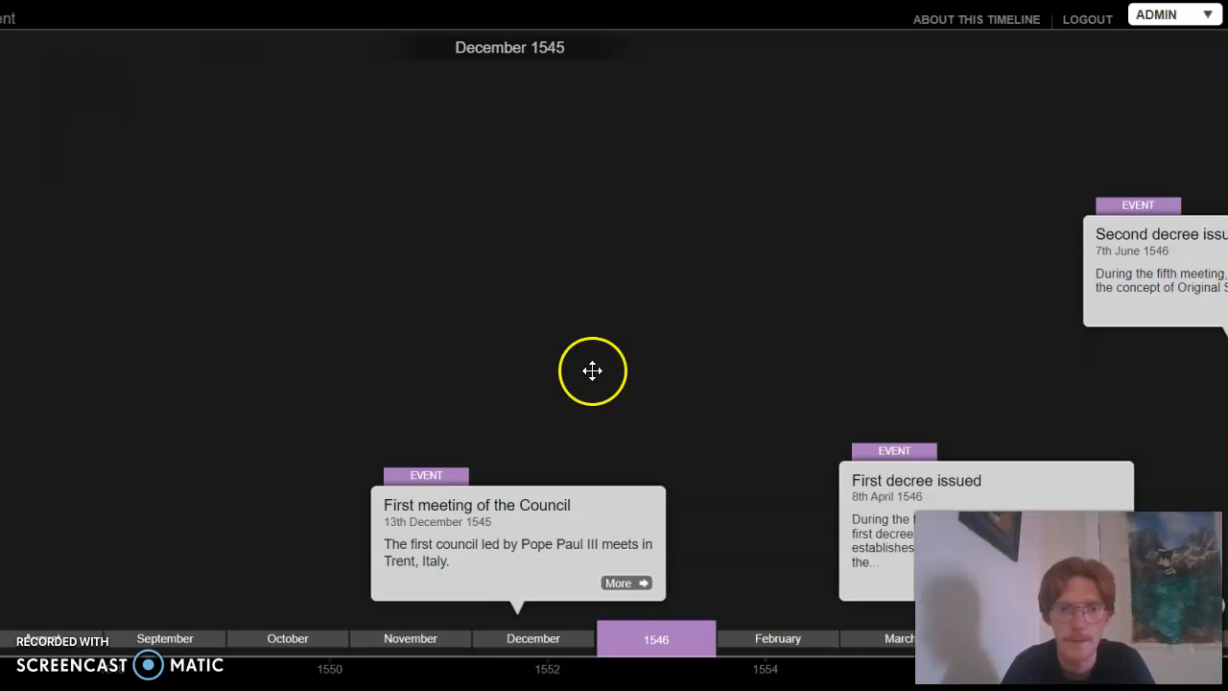
# Page through the full entries from "First meeting of the Council" to "Second decree issued" and close the viewer
pyautogui.click(641, 584)
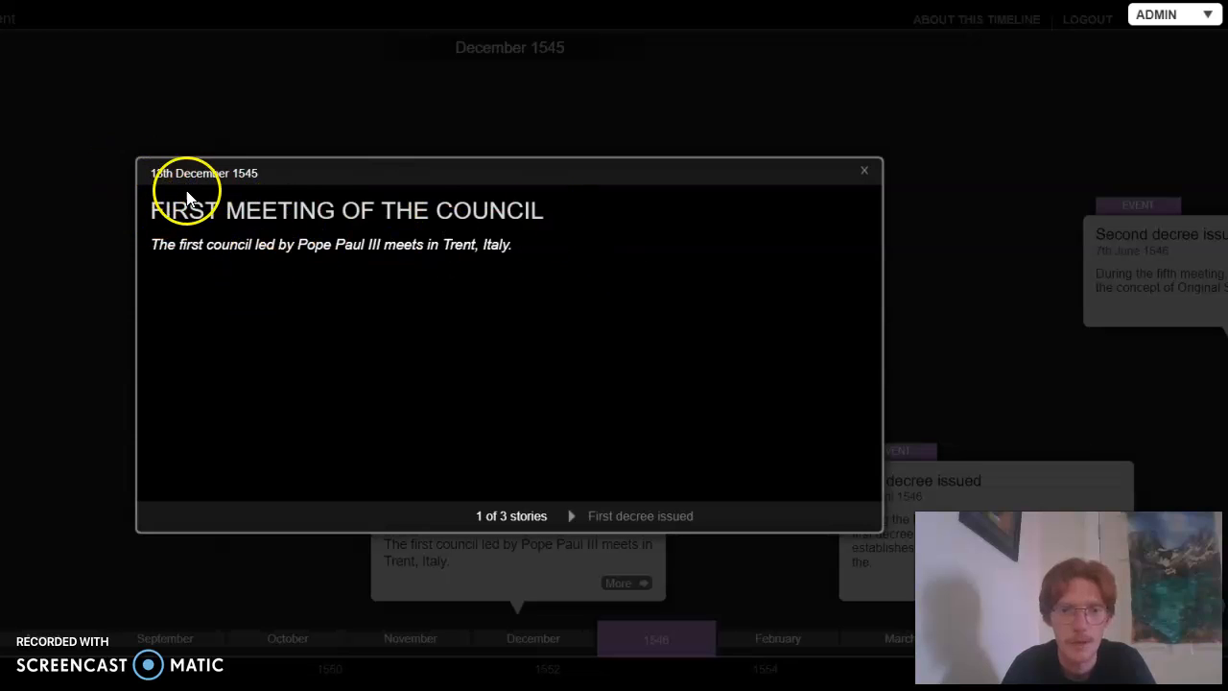
pyautogui.click(571, 517)
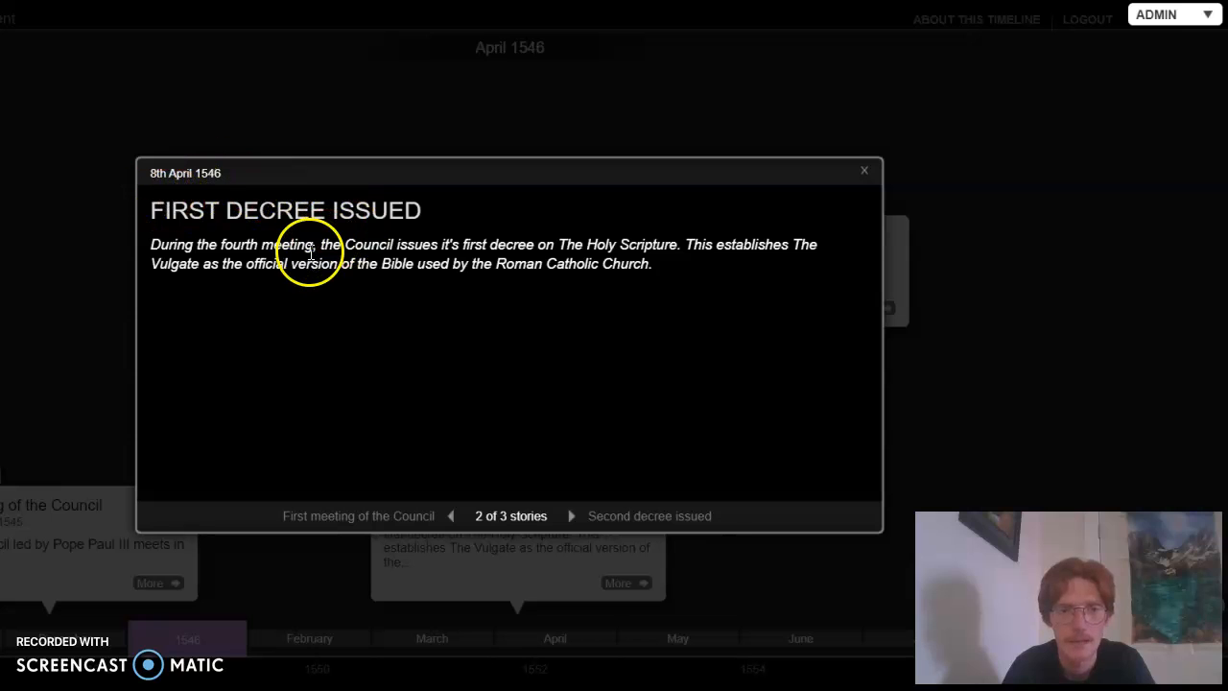
pyautogui.click(572, 519)
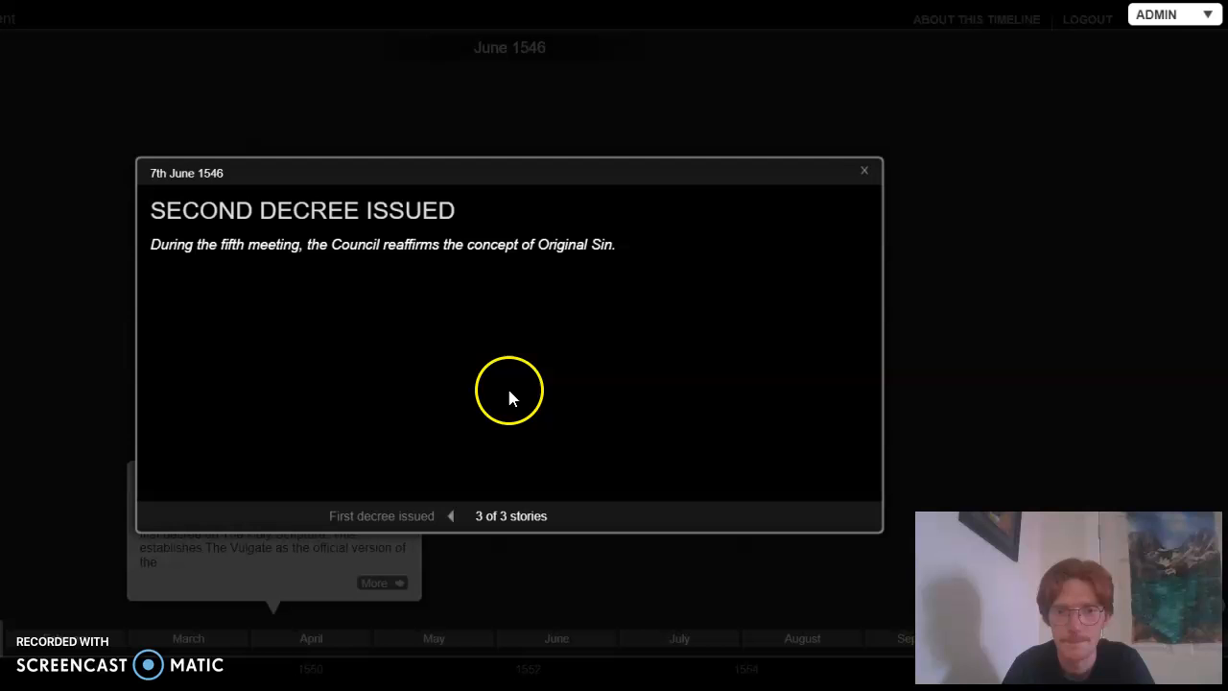
pyautogui.click(863, 171)
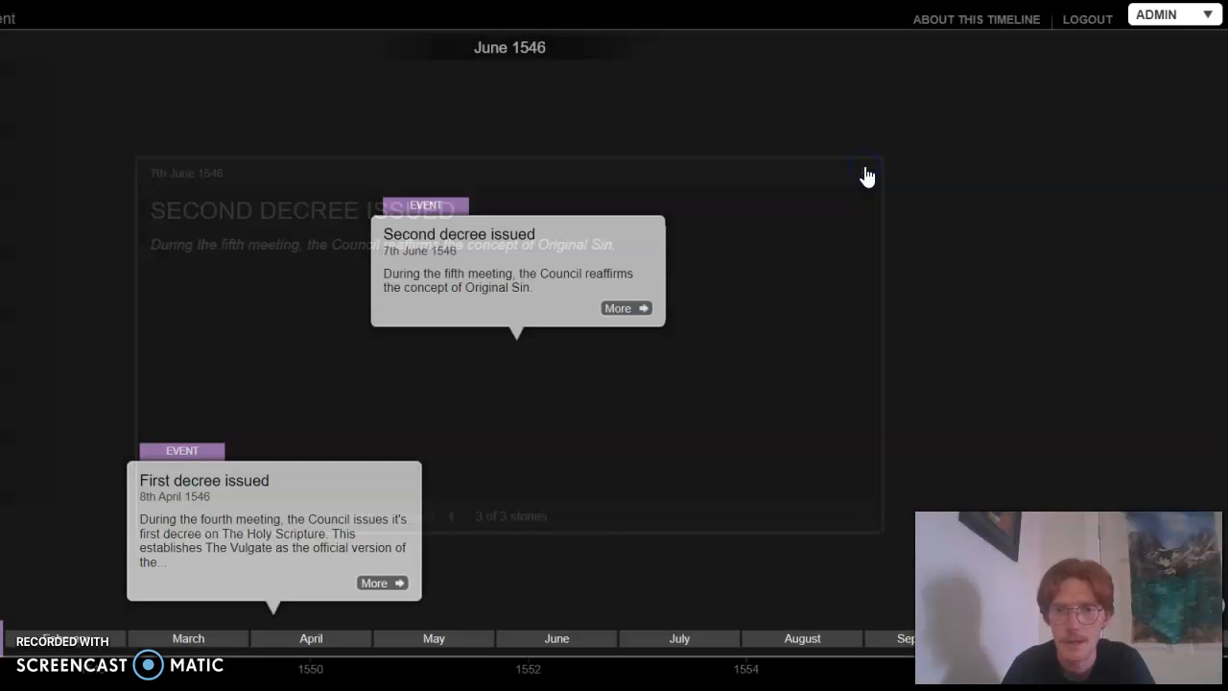
# Create a new story on The Council of Trent timeline and title it "Third decree issued"
pyautogui.click(1207, 15)
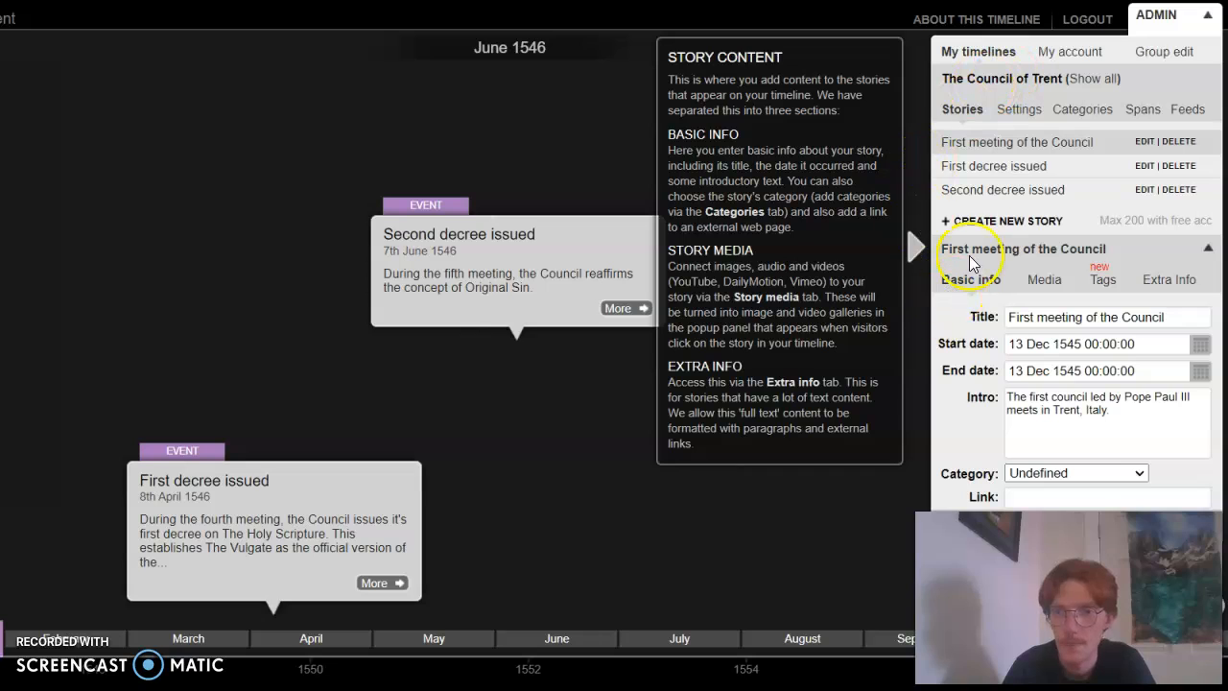
pyautogui.click(1017, 226)
pyautogui.click(1079, 341)
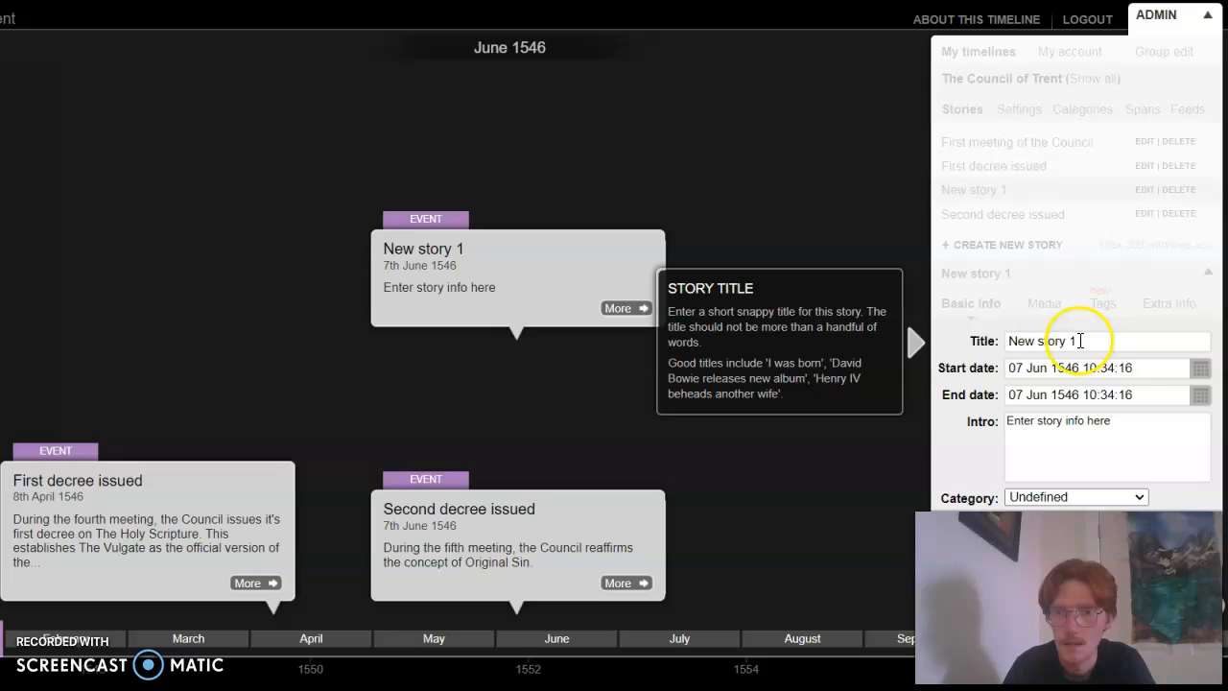
pyautogui.press('BackSpace')
pyautogui.press('BackSpace')
pyautogui.press('BackSpace')
pyautogui.press('BackSpace')
pyautogui.press('BackSpace')
pyautogui.press('BackSpace')
pyautogui.press('BackSpace')
pyautogui.press('BackSpace')
pyautogui.press('BackSpace')
pyautogui.press('BackSpace')
pyautogui.press('BackSpace')
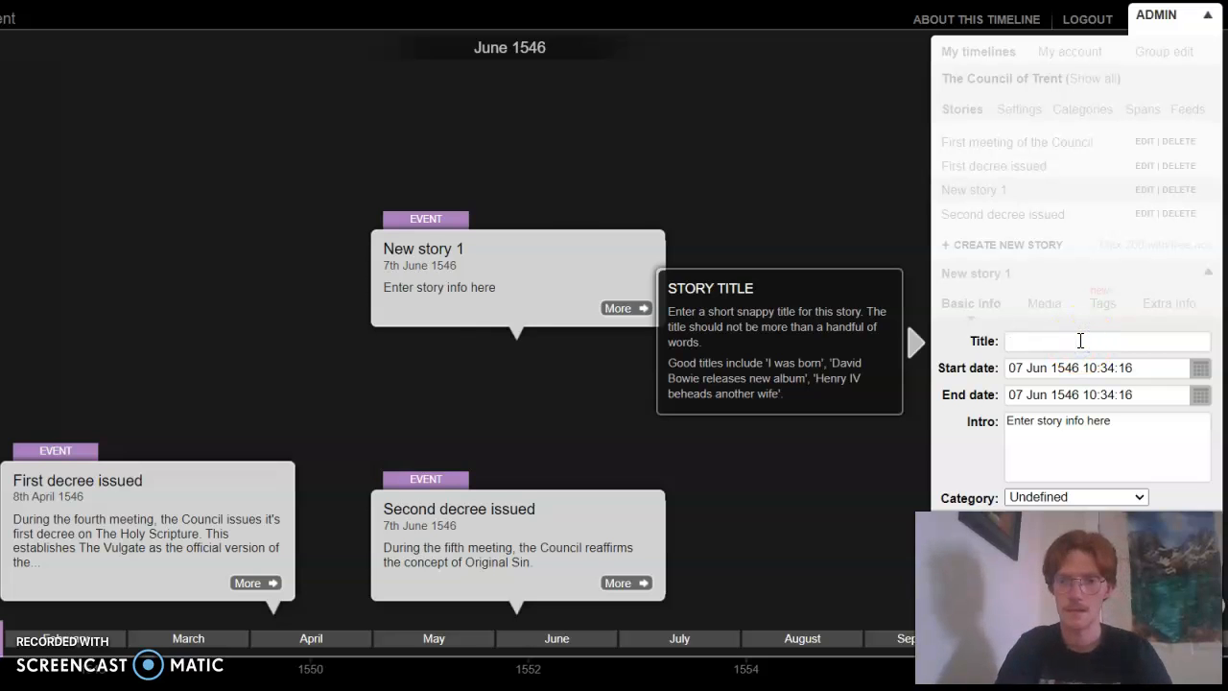
pyautogui.write('Third decree issued')
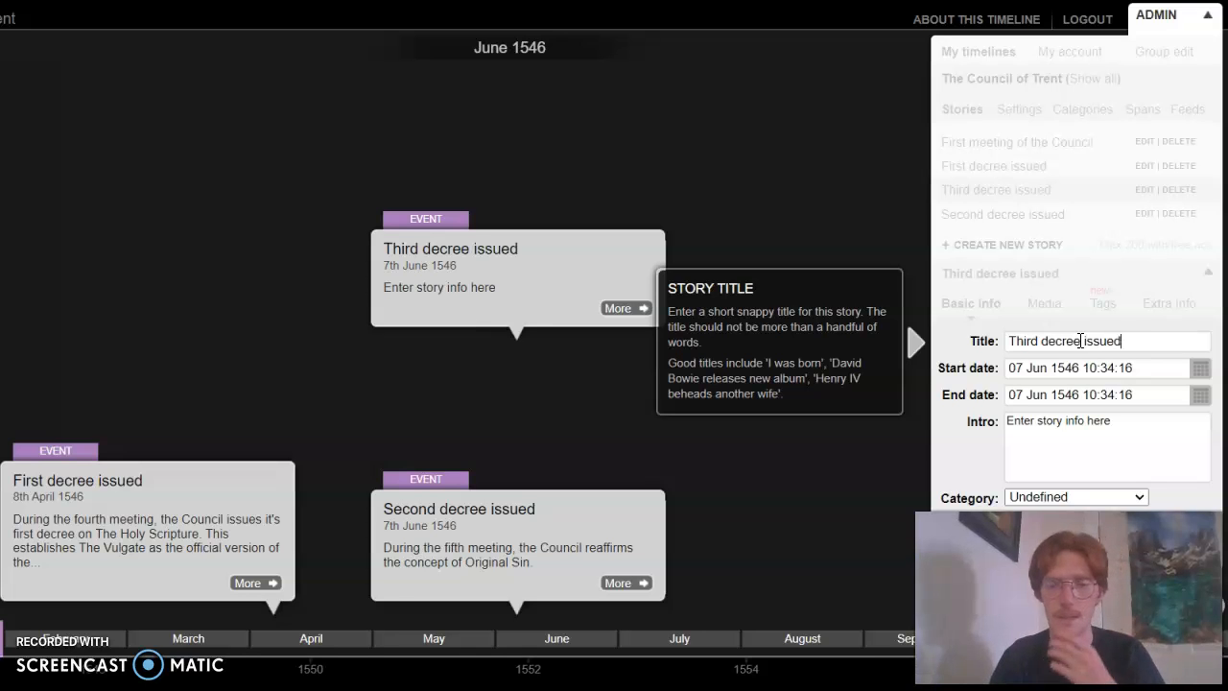
# Select 13 January 1547 as the start date of the "Third decree issued" story
pyautogui.moveTo(543, 286)
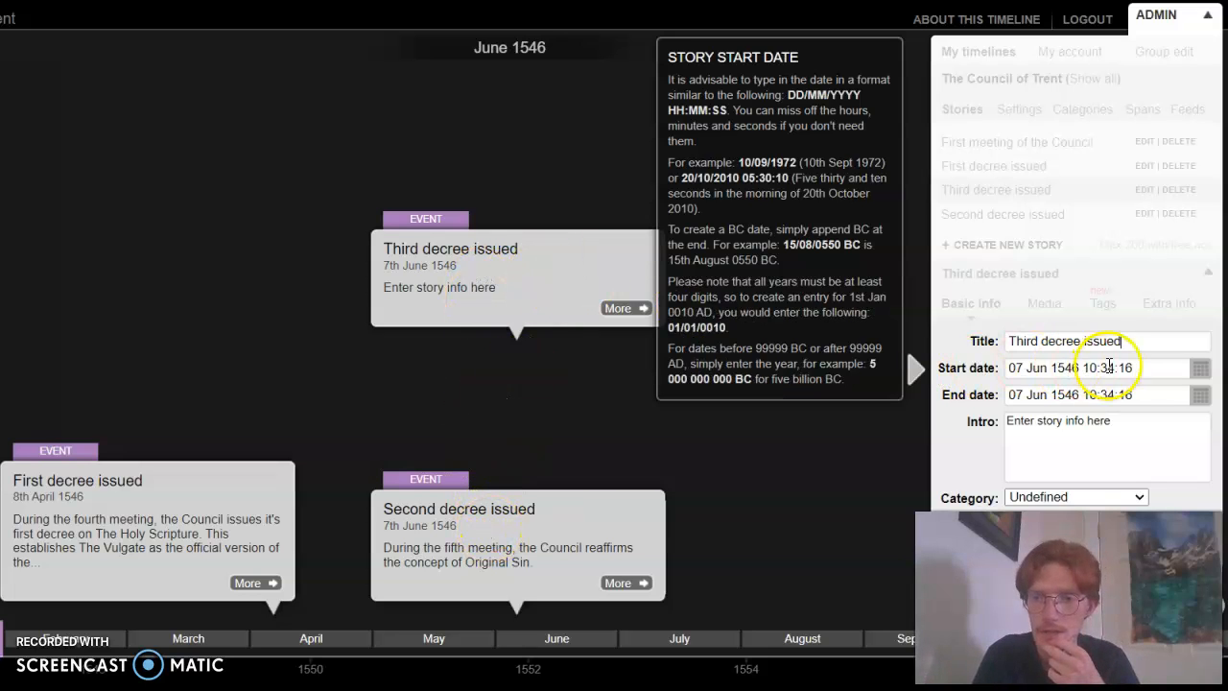
pyautogui.click(1199, 370)
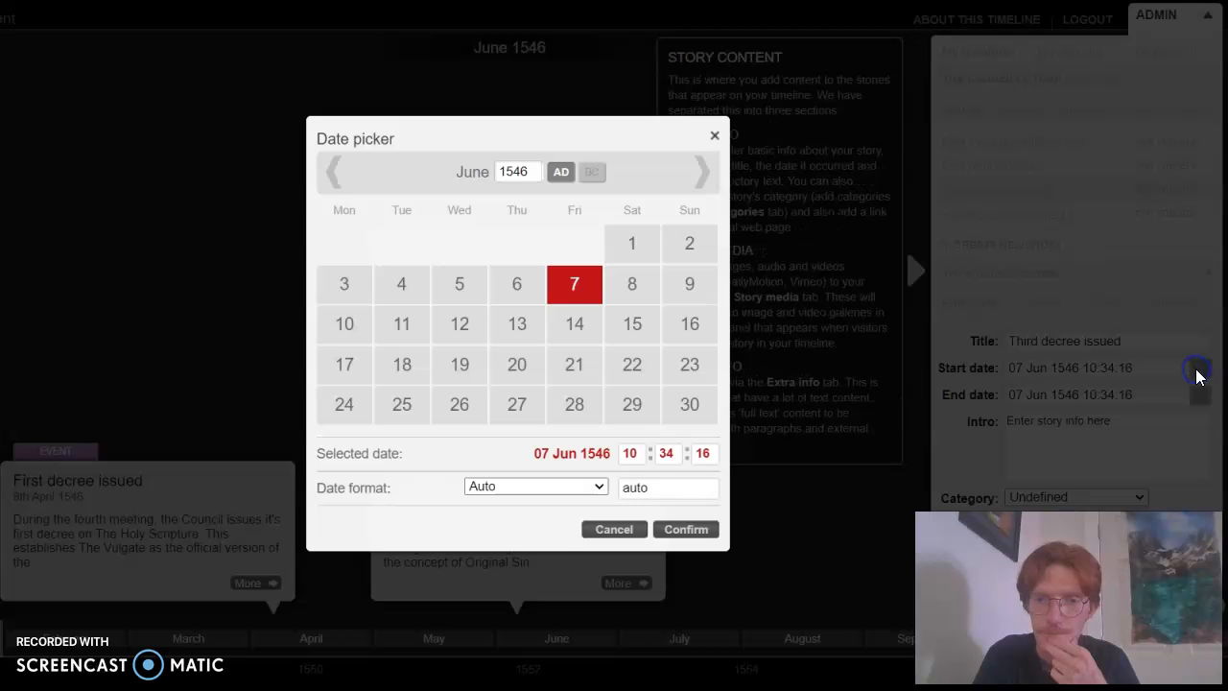
pyautogui.click(534, 172)
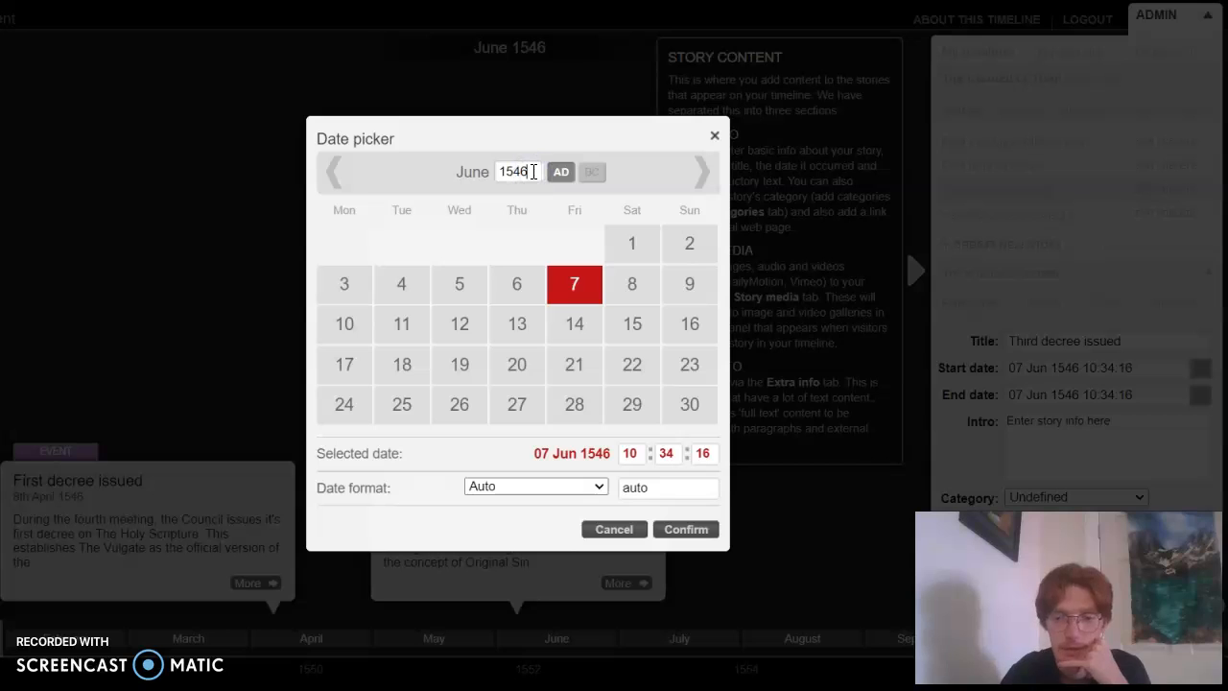
pyautogui.press('BackSpace')
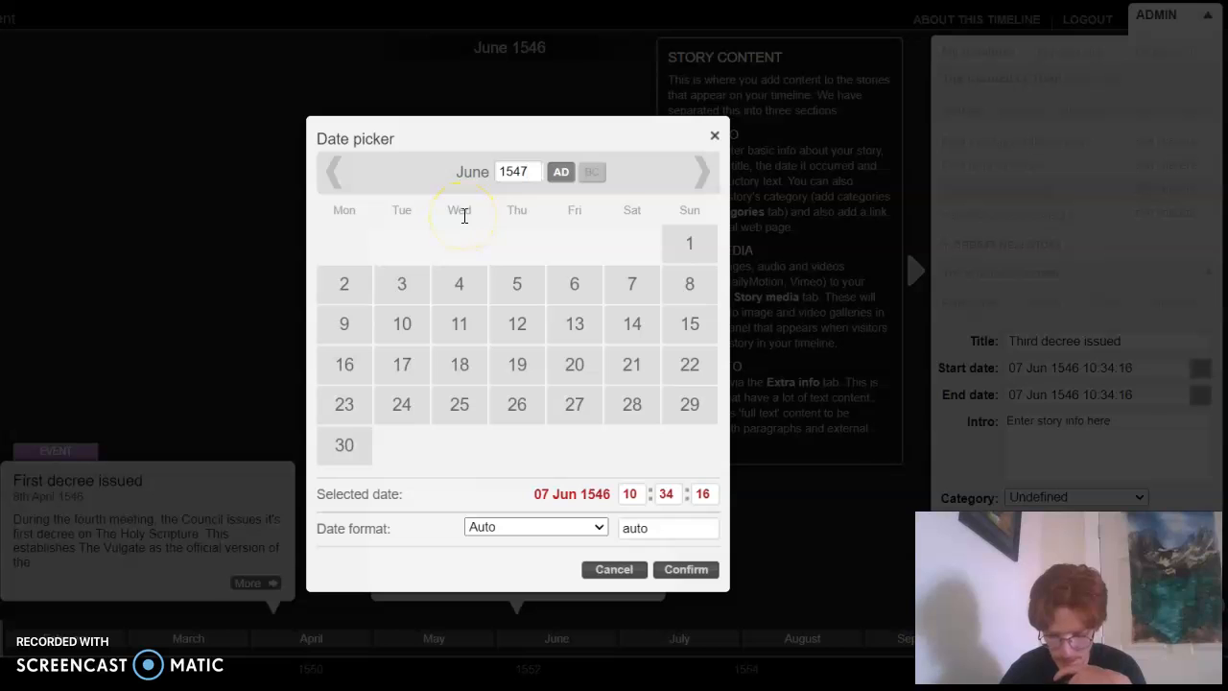
pyautogui.click(336, 173)
pyautogui.click(336, 174)
pyautogui.click(337, 175)
pyautogui.click(337, 174)
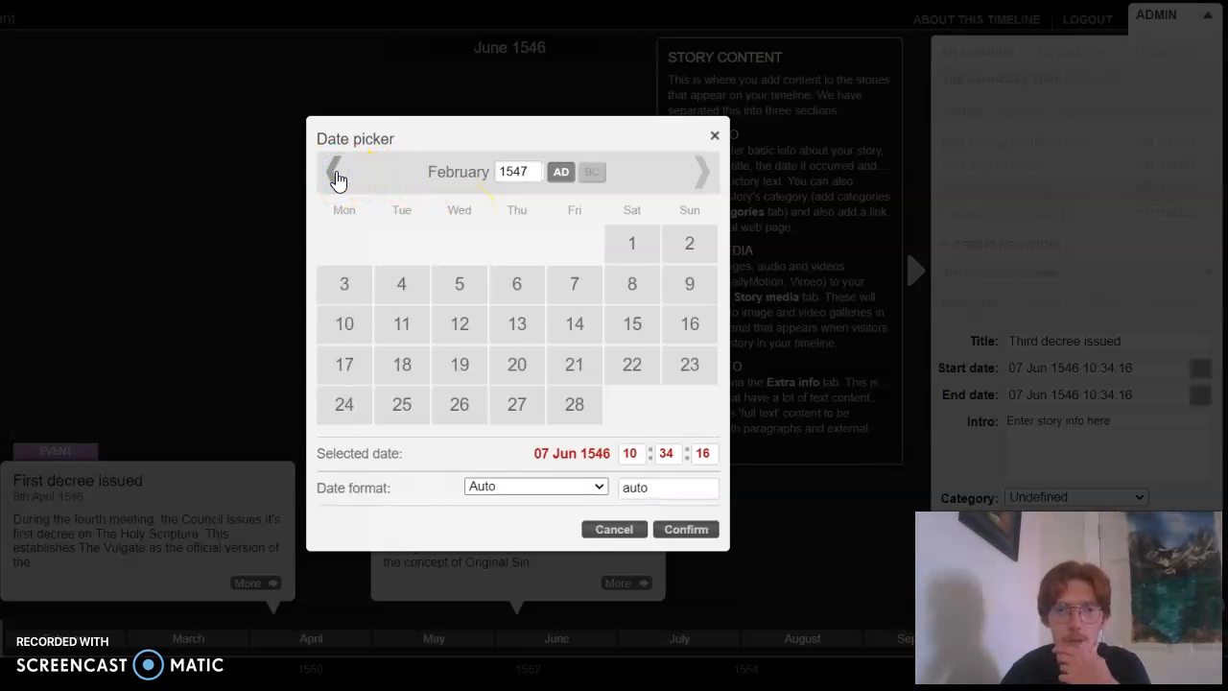
pyautogui.click(338, 176)
pyautogui.click(344, 177)
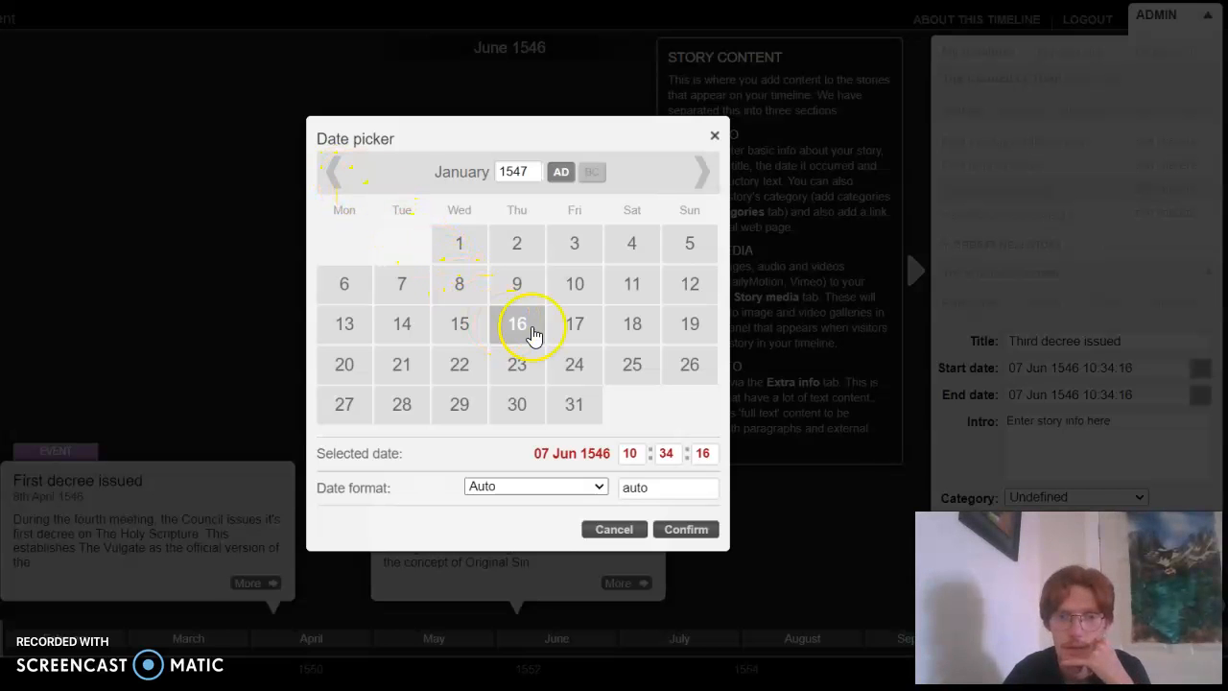
pyautogui.click(340, 322)
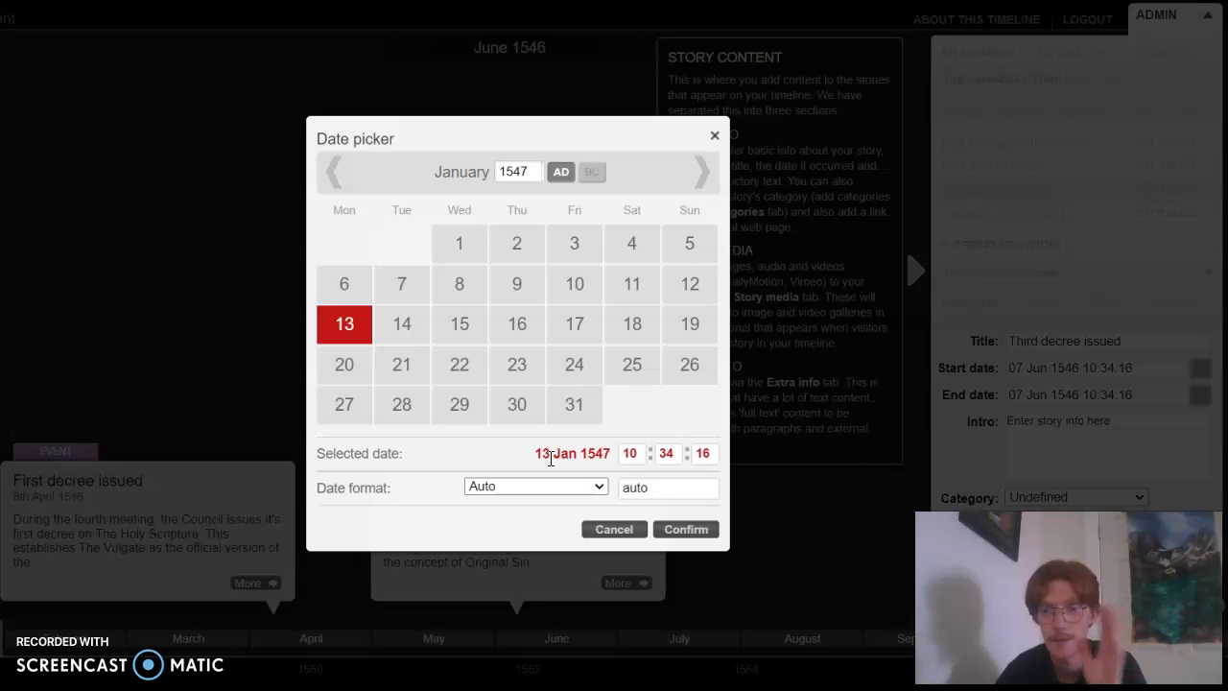
# Look through the available date formats, keep Auto, and confirm the story's date
pyautogui.click(557, 488)
pyautogui.scroll(-1, 529, 228)
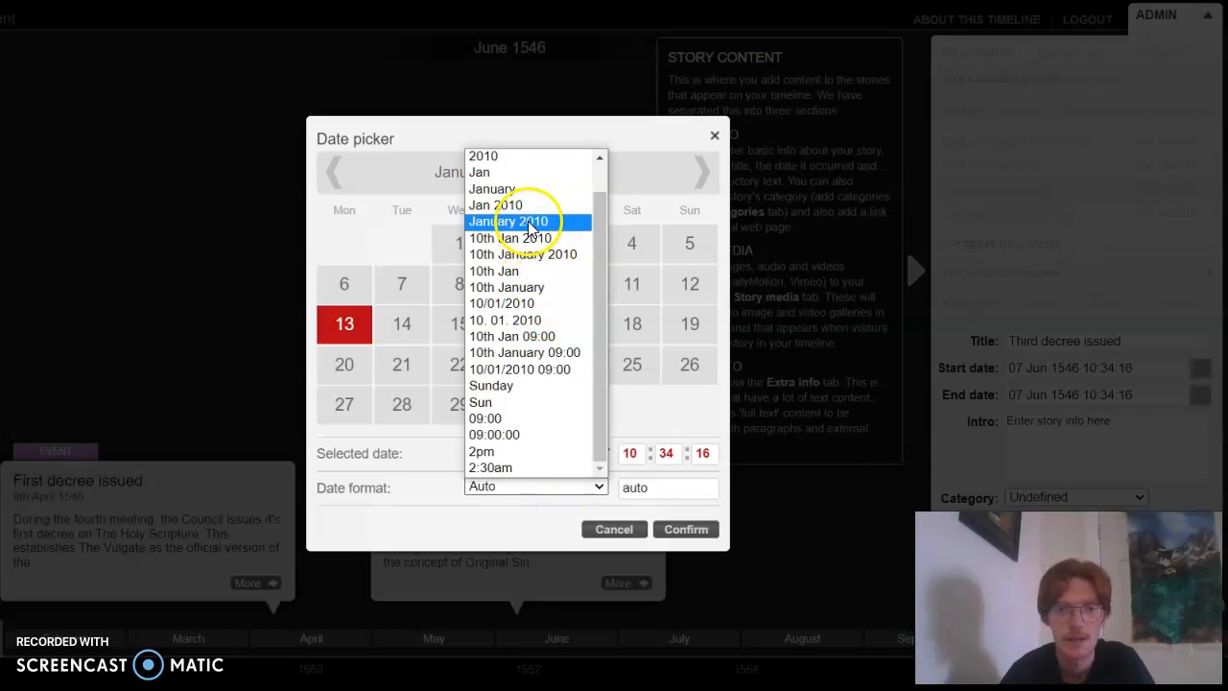
pyautogui.scroll(1, 513, 206)
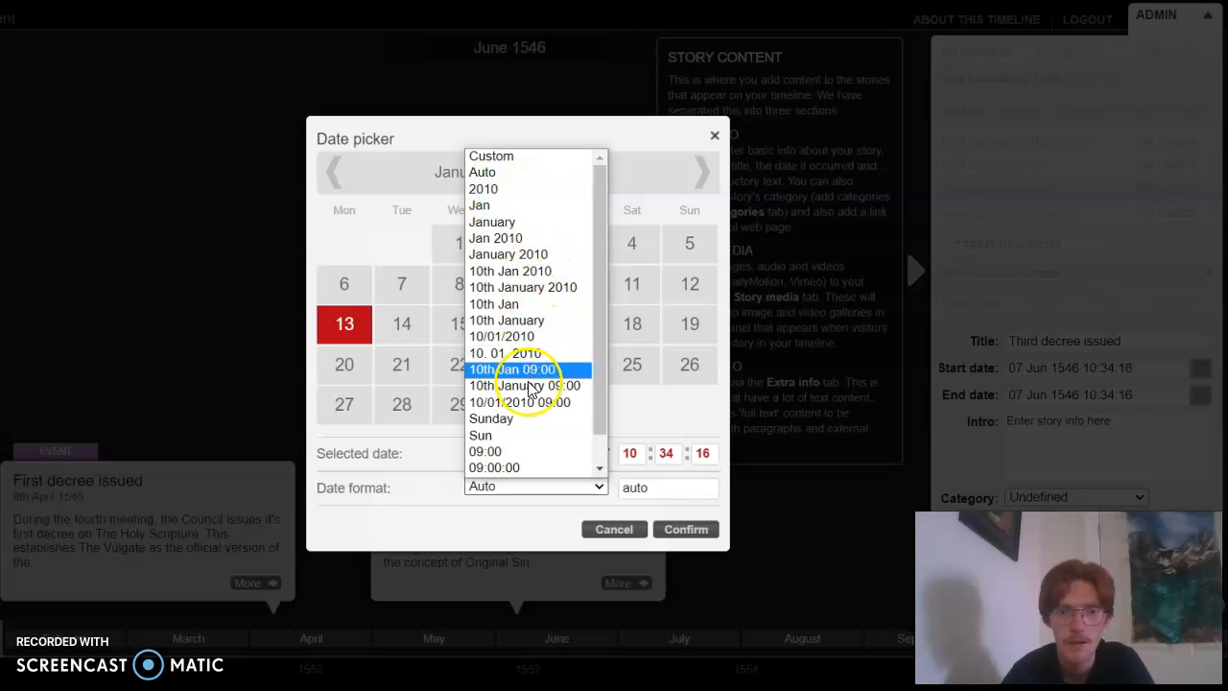
pyautogui.scroll(-1, 527, 389)
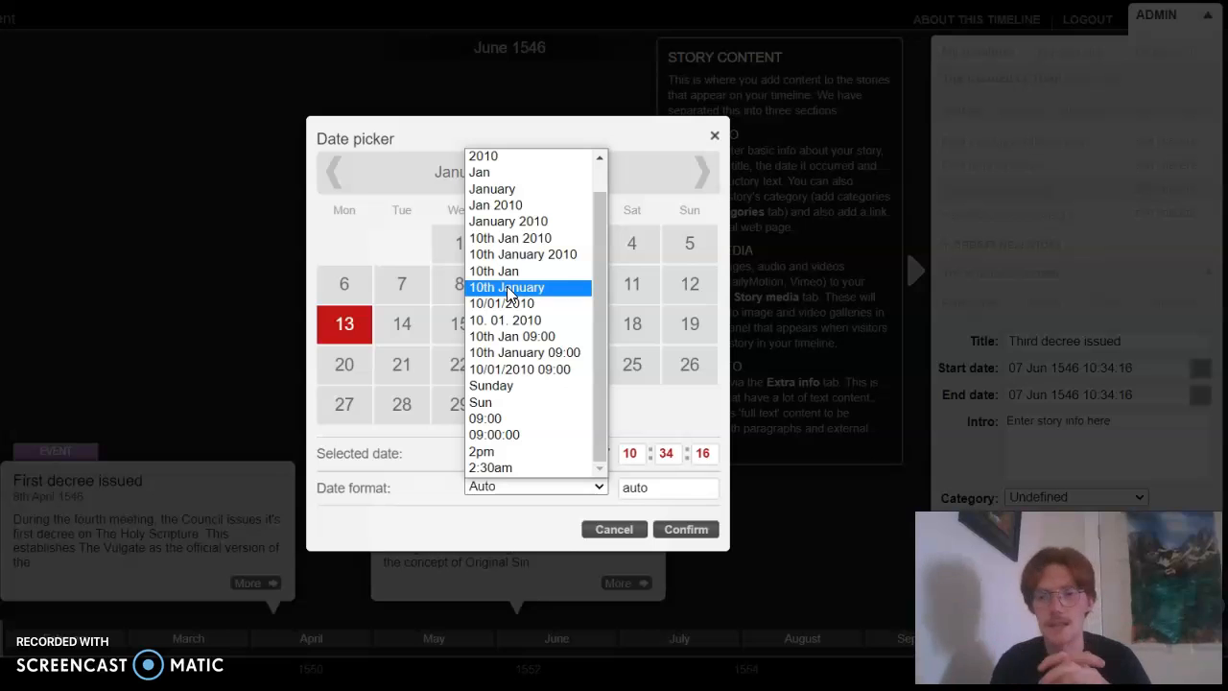
pyautogui.click(658, 401)
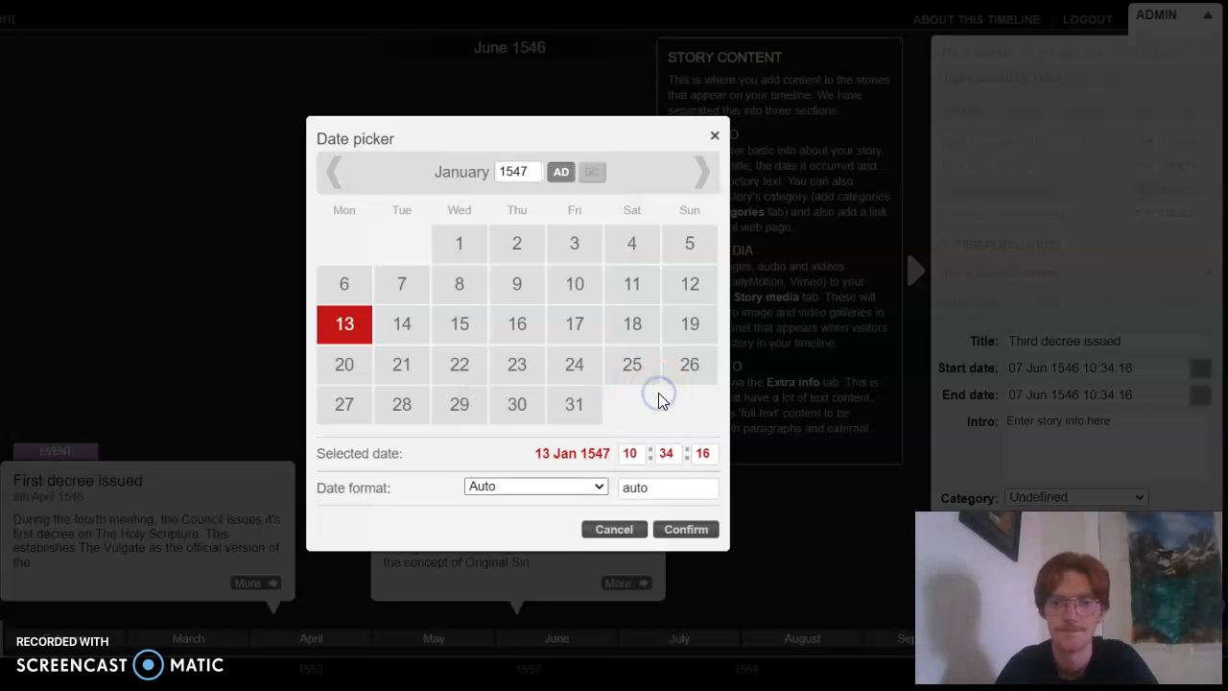
pyautogui.click(679, 530)
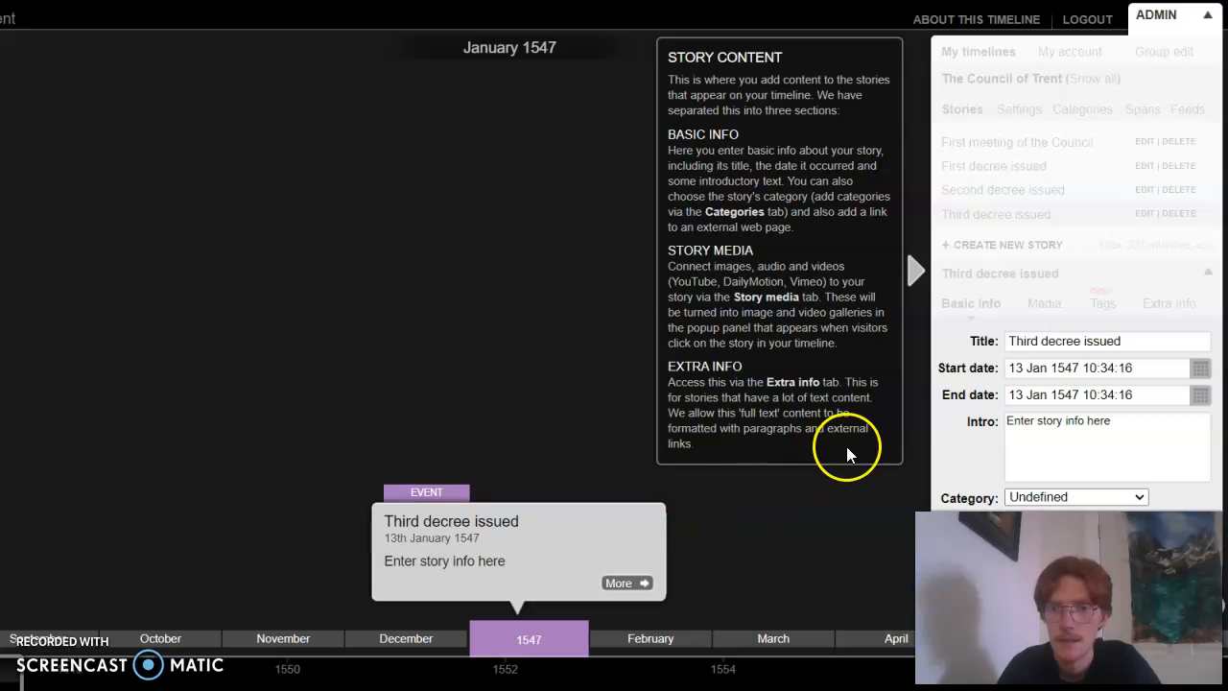
# Replace the placeholder intro with "During the 6th meeting, the Council issued a decree on Justification, the concept of the forgiveness of Sin."
pyautogui.click(1063, 421)
pyautogui.press('BackSpace')
pyautogui.press('BackSpace')
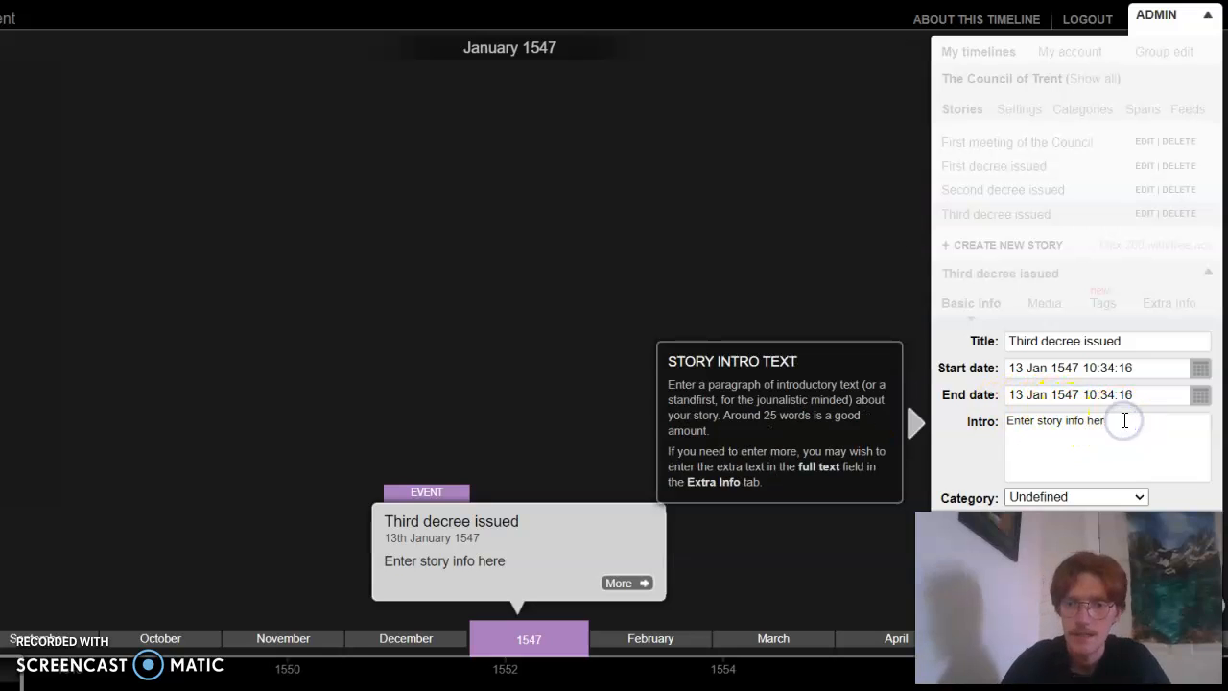
pyautogui.press('BackSpace')
pyautogui.press('BackSpace')
pyautogui.press('BackSpace')
pyautogui.press('BackSpace')
pyautogui.press('BackSpace')
pyautogui.press('BackSpace')
pyautogui.press('BackSpace')
pyautogui.press('BackSpace')
pyautogui.press('BackSpace')
pyautogui.press('BackSpace')
pyautogui.press('BackSpace')
pyautogui.press('BackSpace')
pyautogui.press('BackSpace')
pyautogui.press('BackSpace')
pyautogui.press('BackSpace')
pyautogui.press('BackSpace')
pyautogui.press('BackSpace')
pyautogui.press('BackSpace')
pyautogui.press('BackSpace')
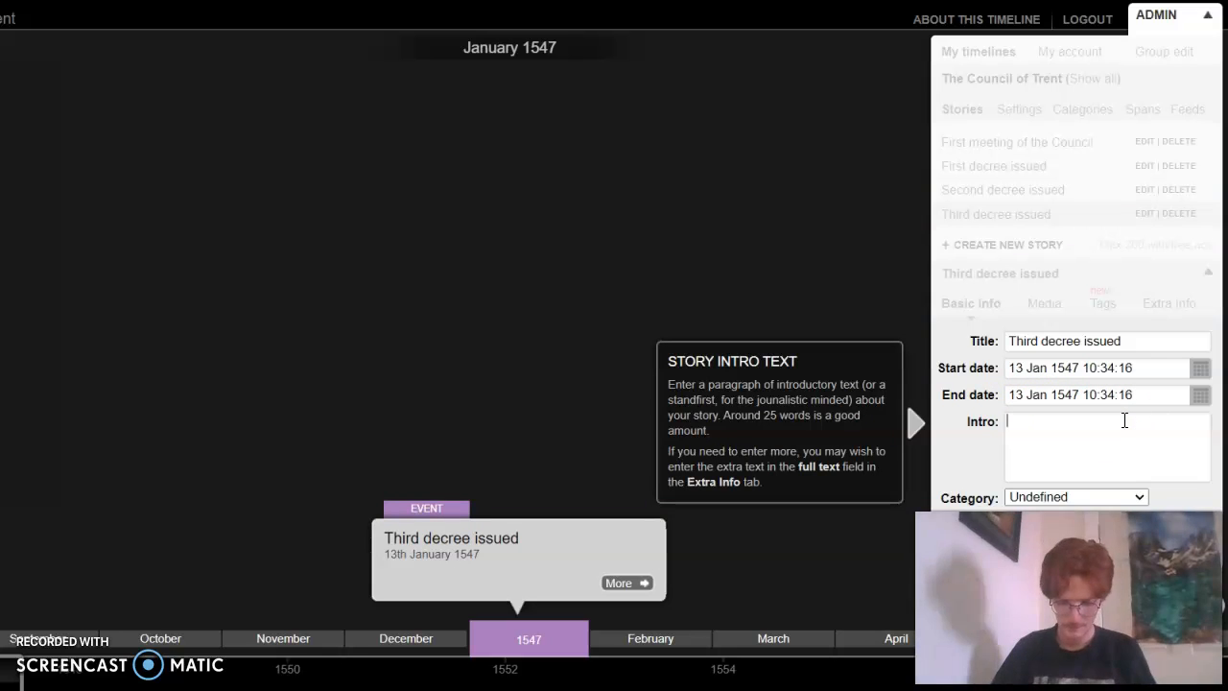
pyautogui.write('During the')
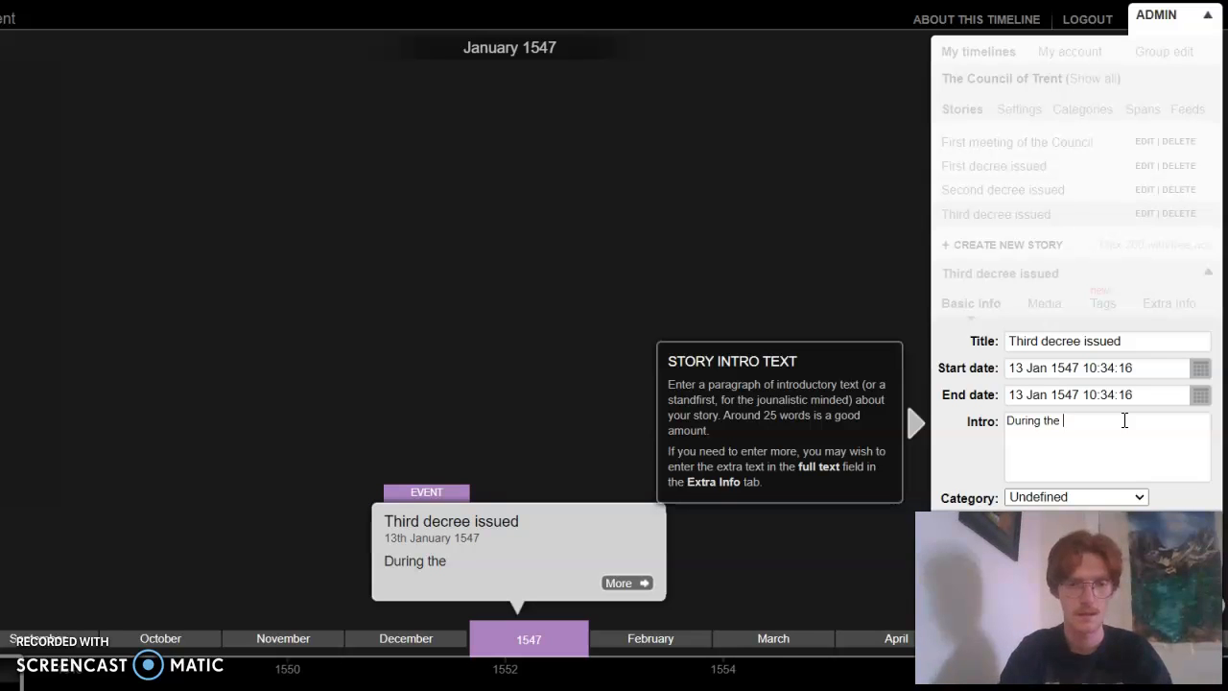
pyautogui.write(' 6th meeting,')
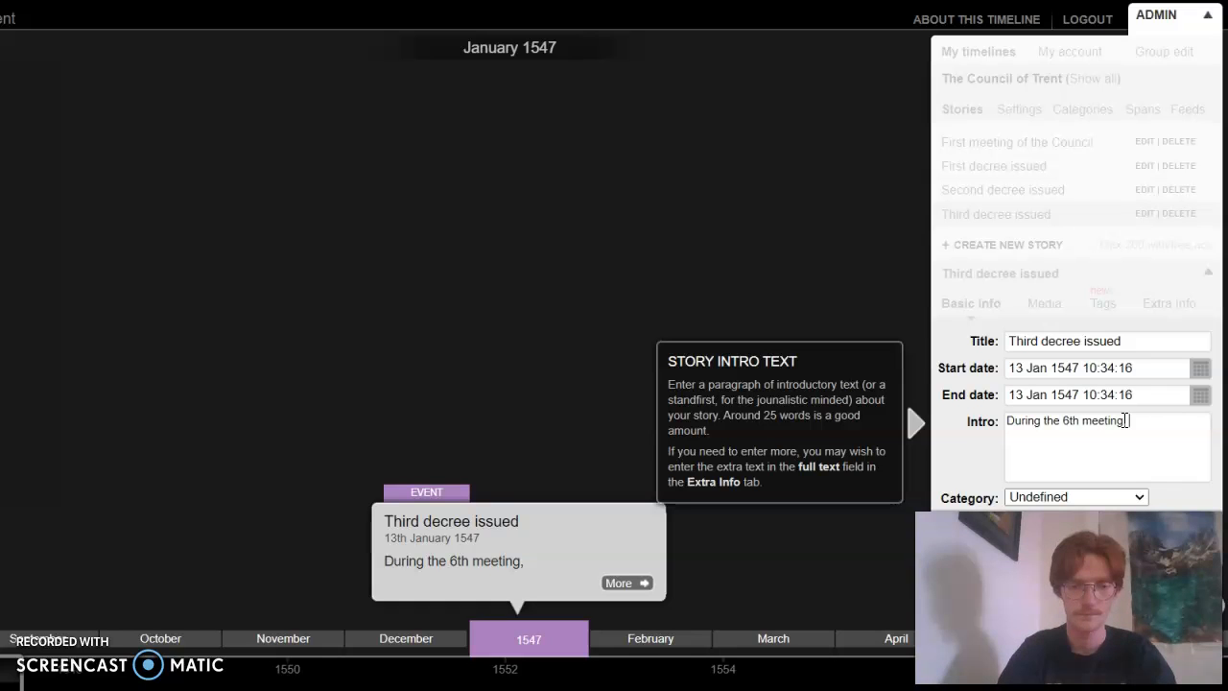
pyautogui.write(' the Cp')
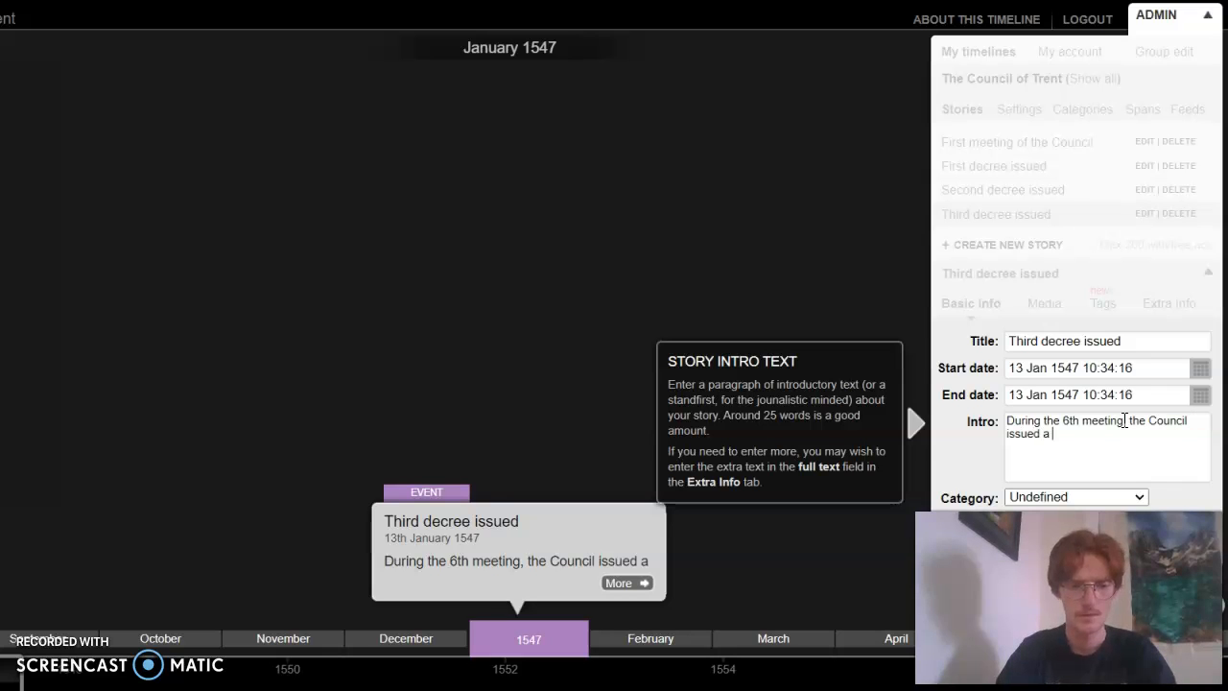
pyautogui.write('decree on Justificat')
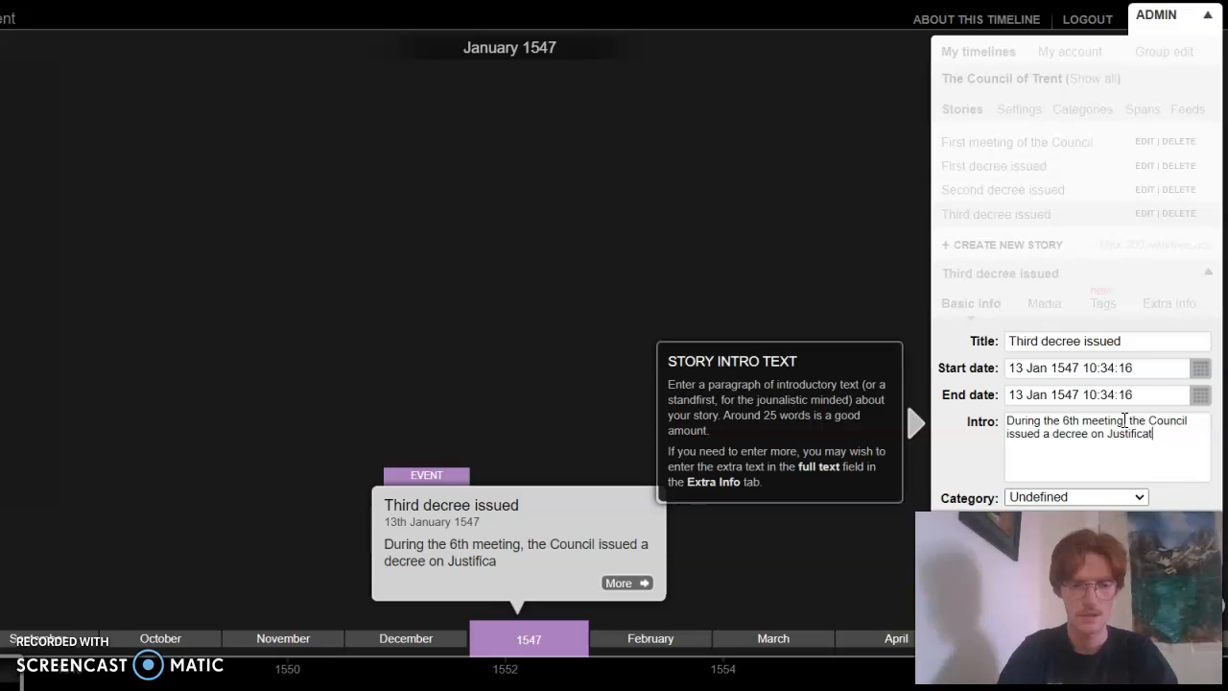
pyautogui.write('ion, the conce')
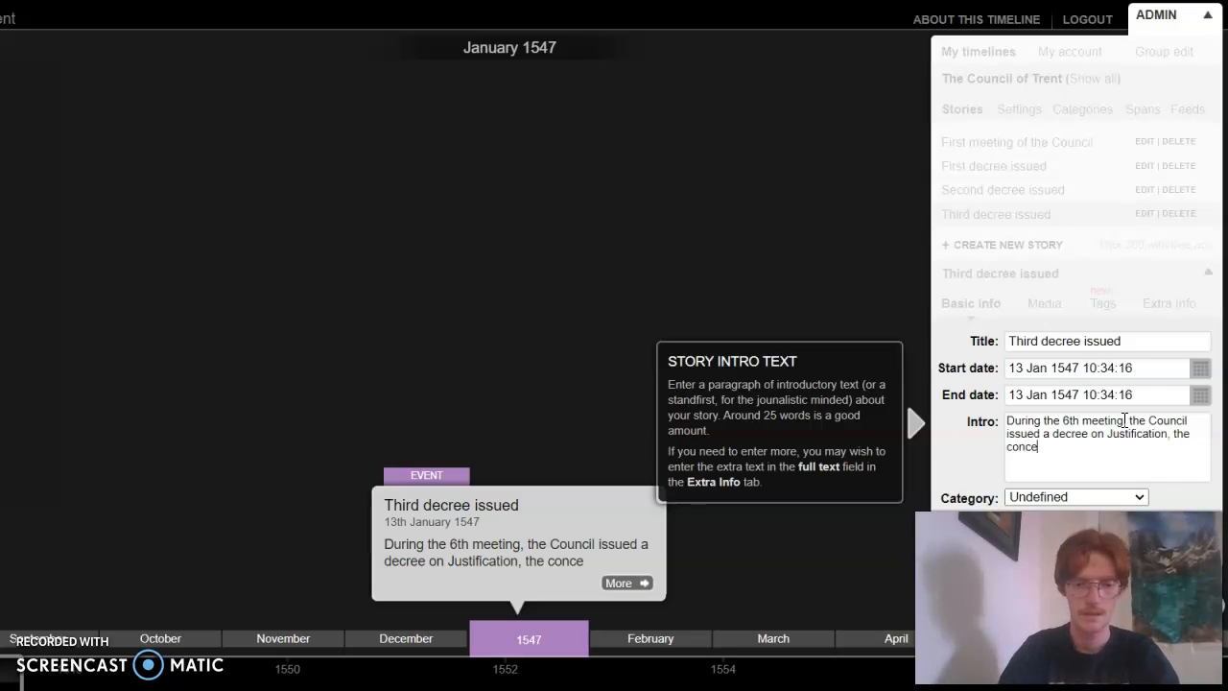
pyautogui.write('pt of the f')
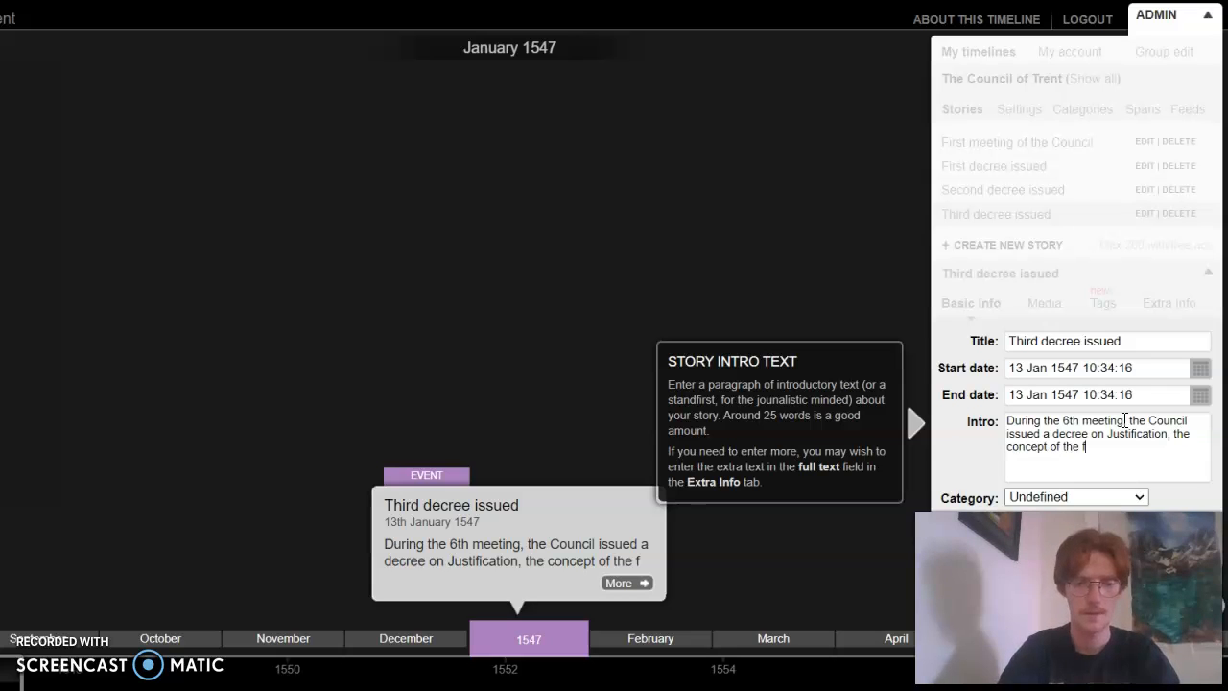
pyautogui.write('orgiveness of Sin.')
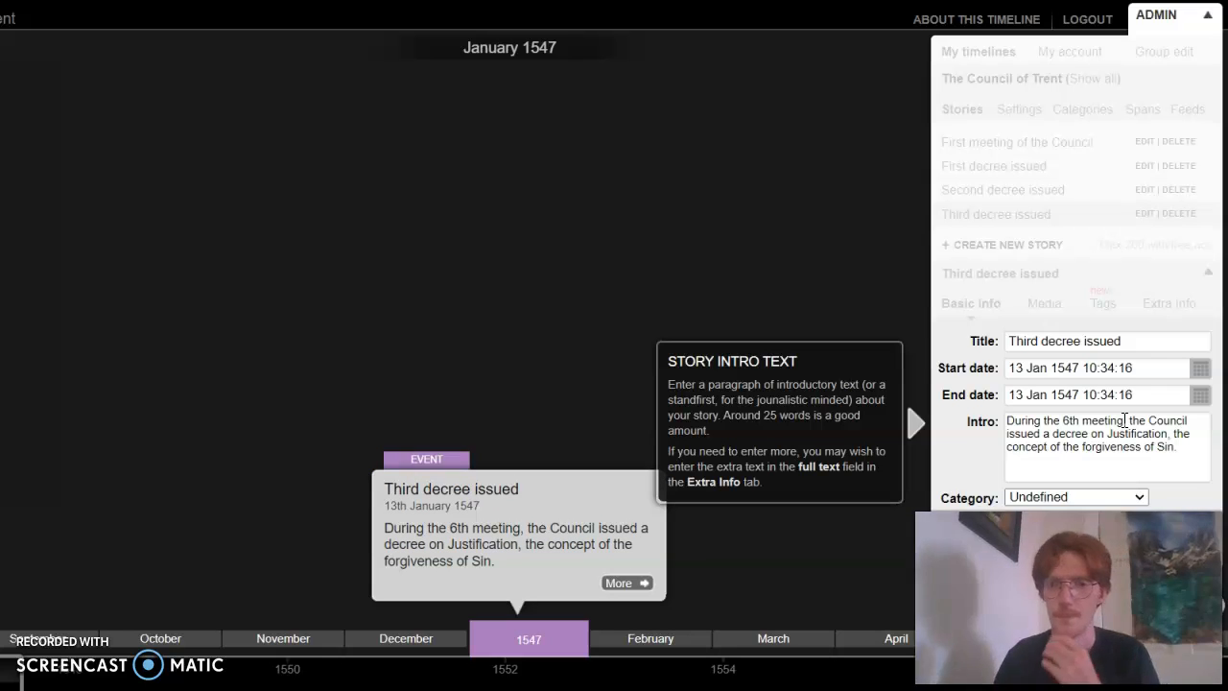
# Extend the intro with the sentence "This decrees all Catholics can be forgiven of Sin through service to God."
pyautogui.moveTo(654, 555)
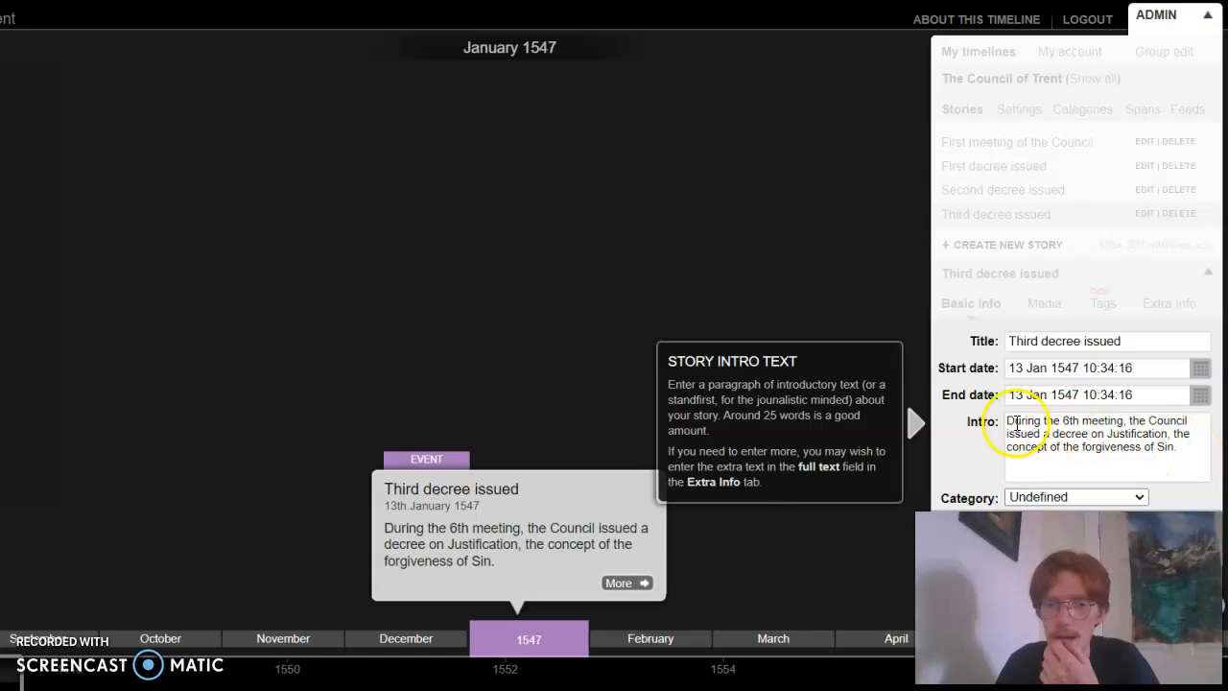
pyautogui.click(1217, 458)
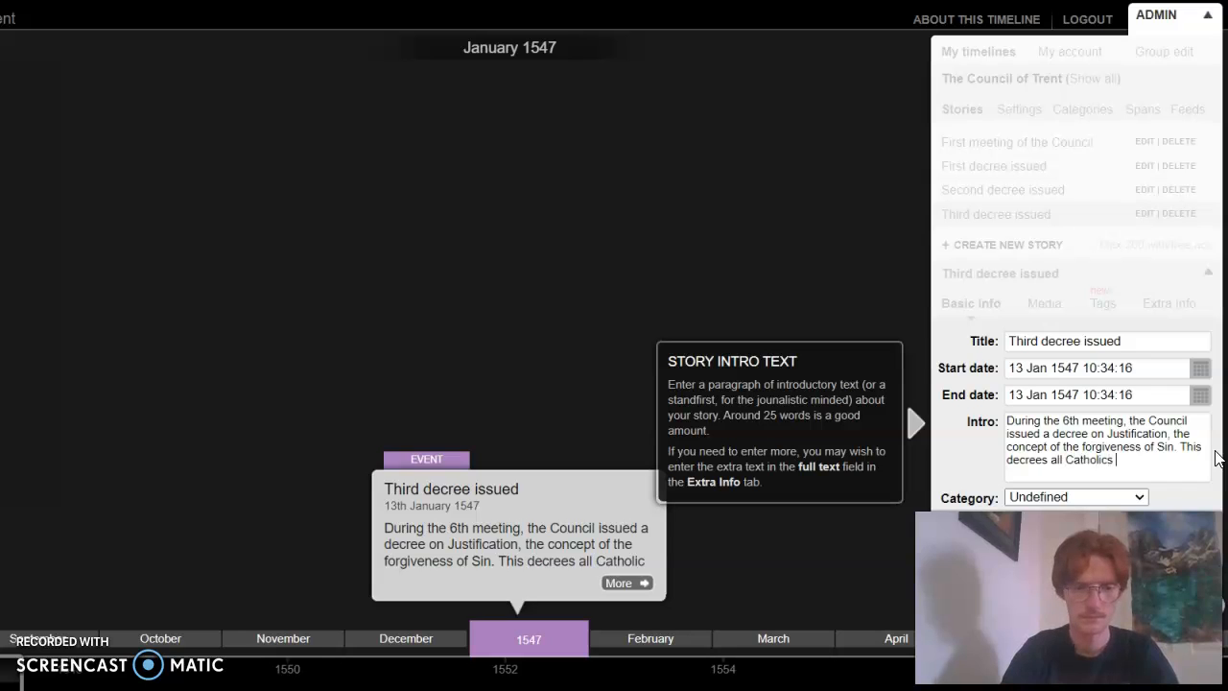
pyautogui.write('can be forgiven')
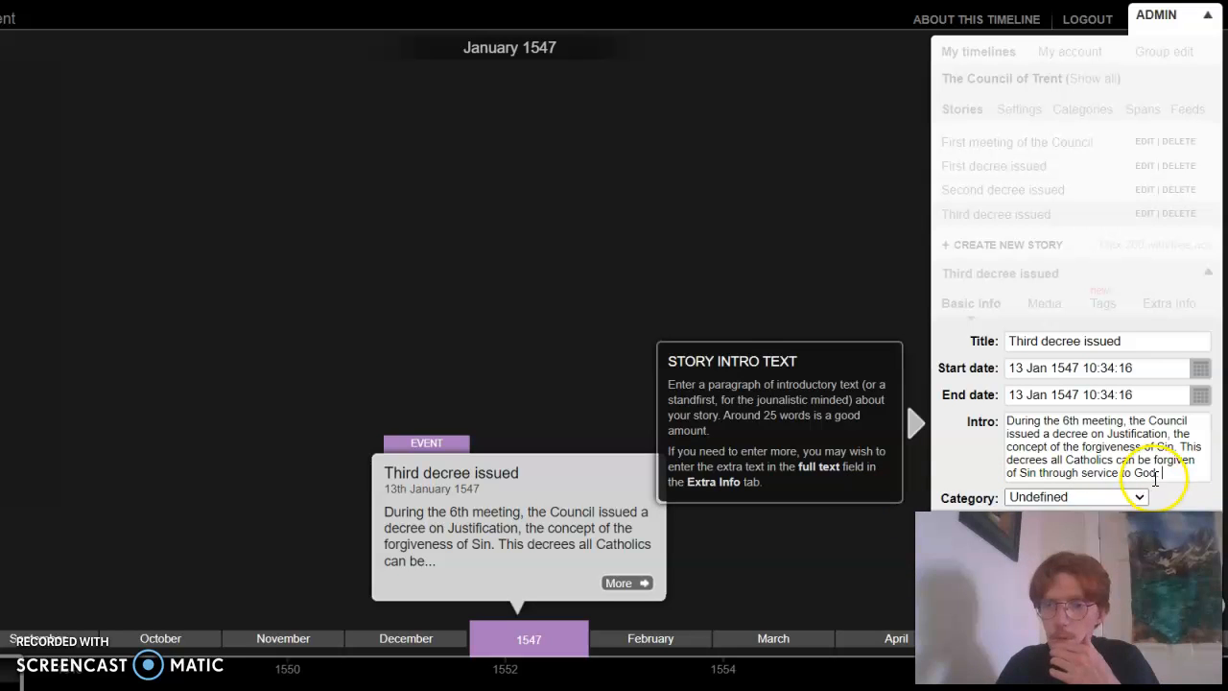
# Review the optional category and link settings, leave them as Undefined and empty, and save the "Third decree issued" story
pyautogui.moveTo(502, 559)
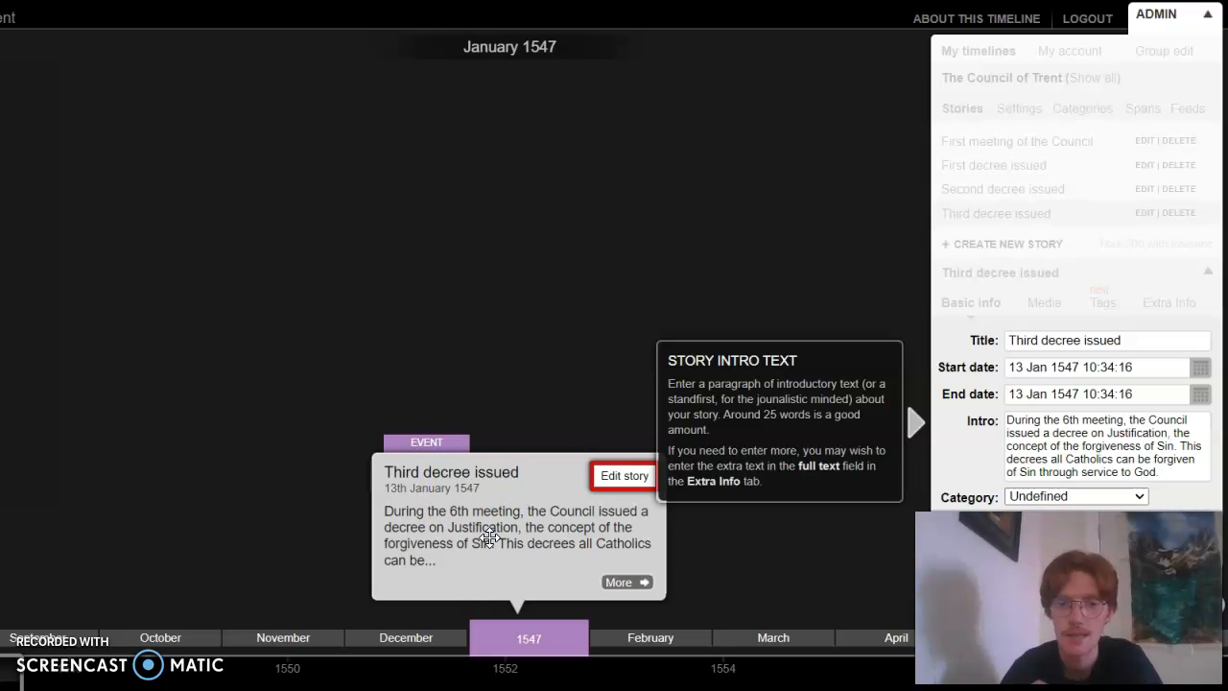
pyautogui.click(635, 583)
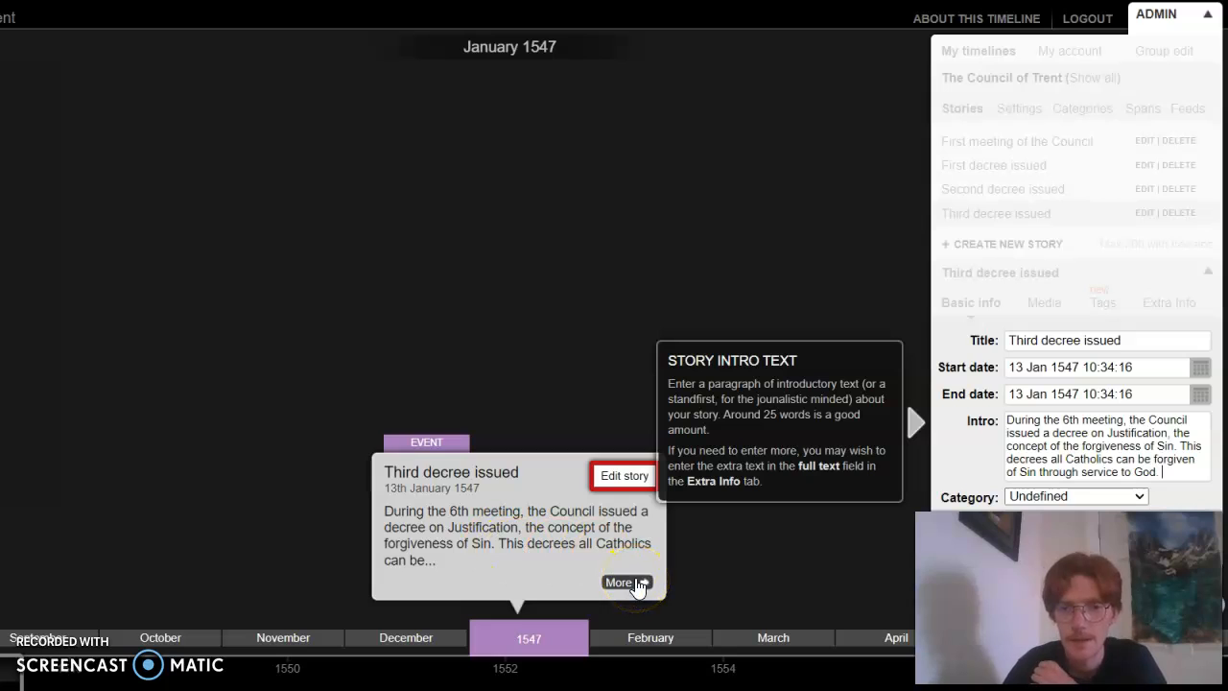
pyautogui.click(1135, 524)
pyautogui.moveTo(1069, 598); pyautogui.dragTo(161, 120)
pyautogui.click(1133, 501)
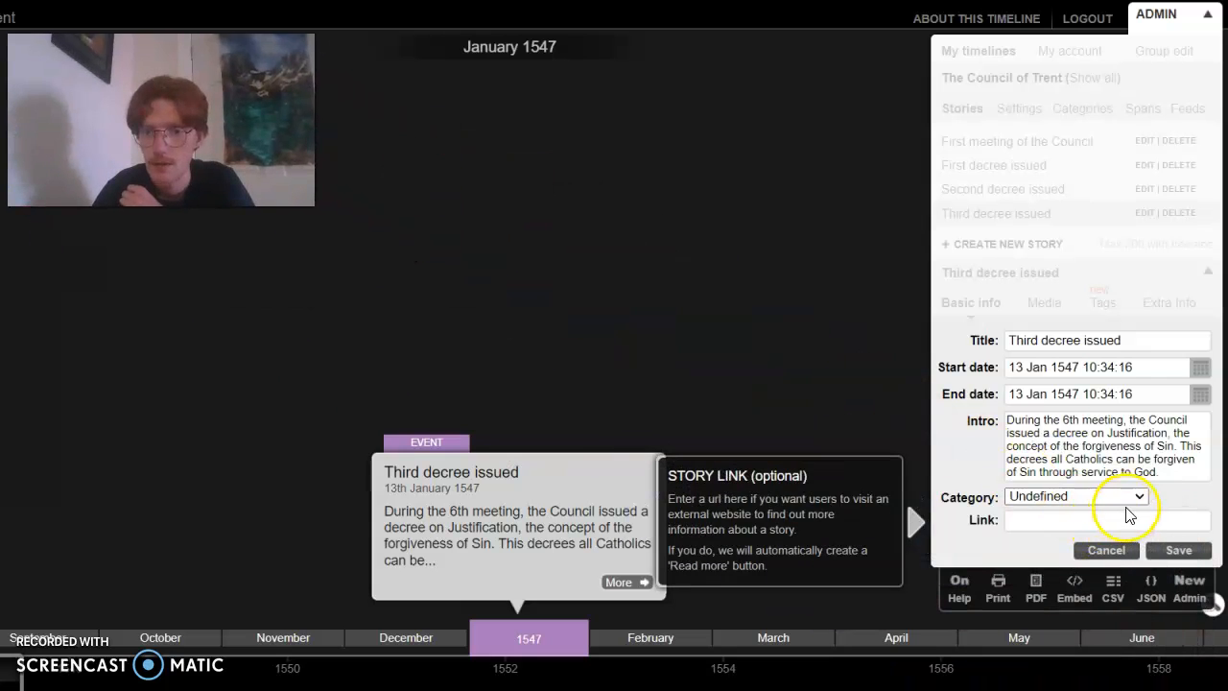
pyautogui.click(1137, 500)
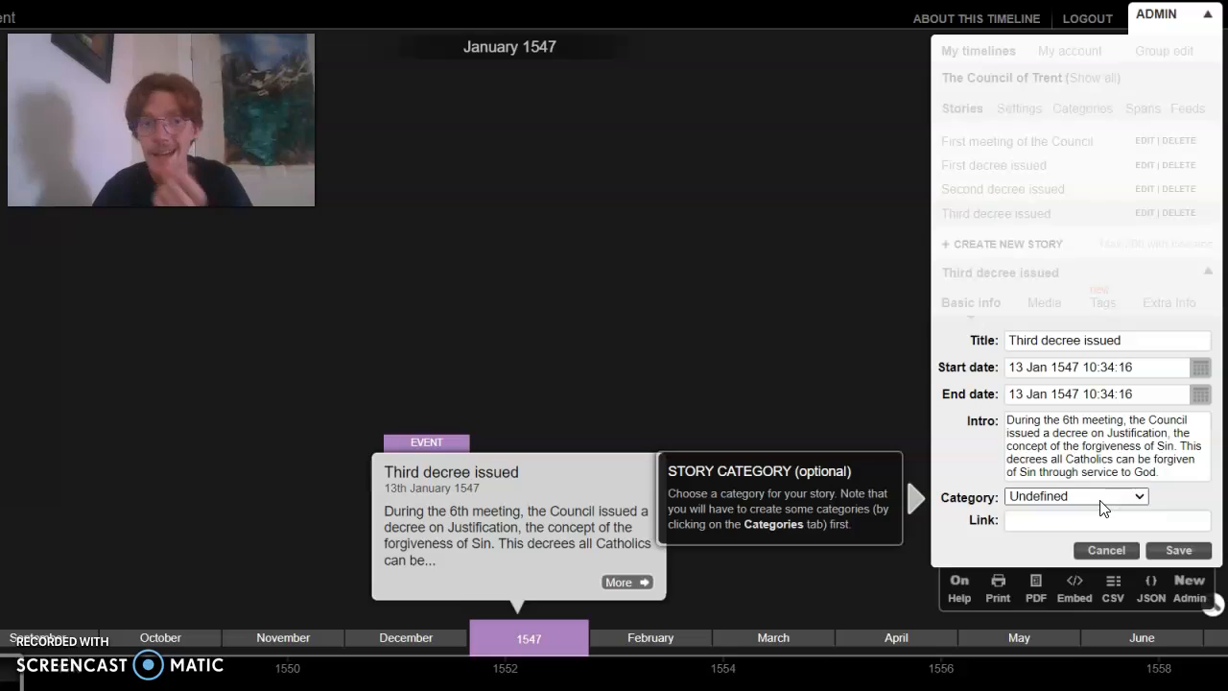
pyautogui.click(1090, 520)
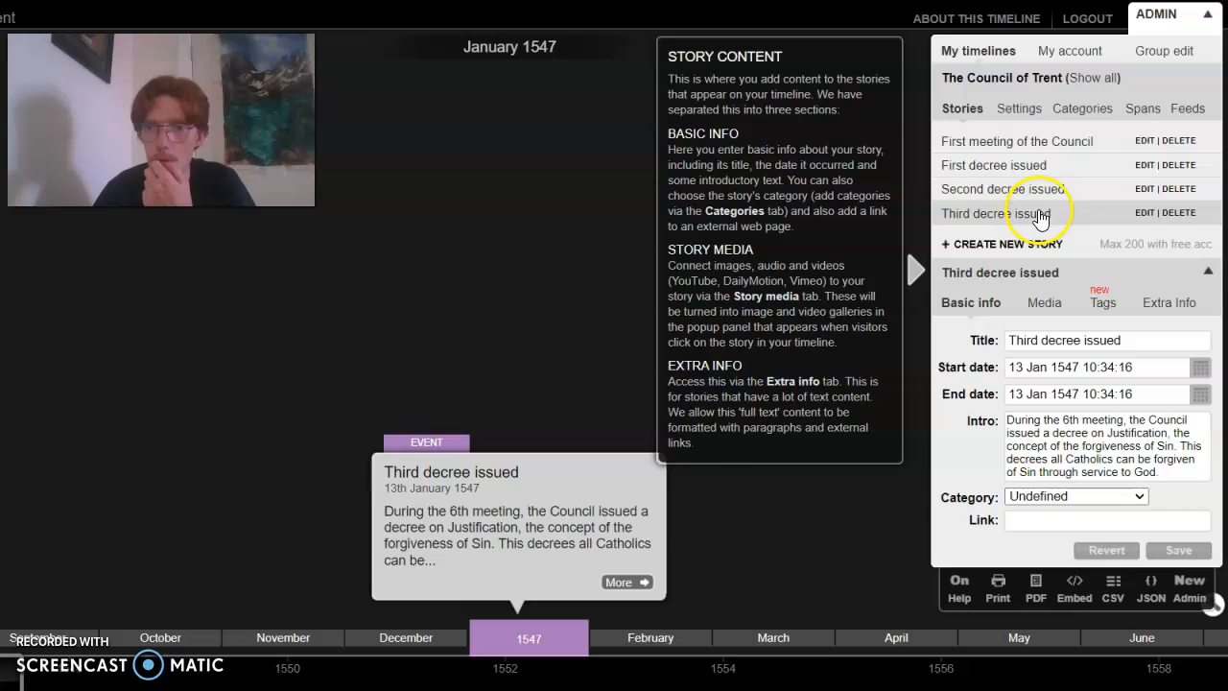
# Preview the full "Third decree issued" entry with the admin options hidden
pyautogui.click(628, 582)
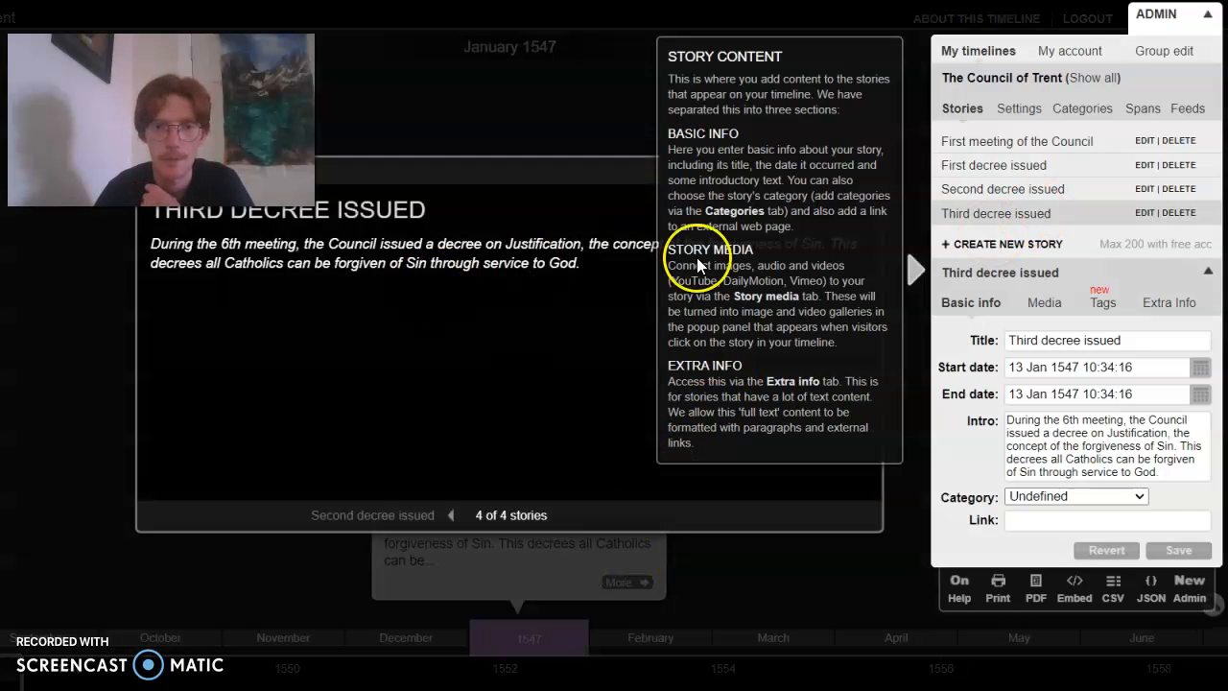
pyautogui.click(1158, 15)
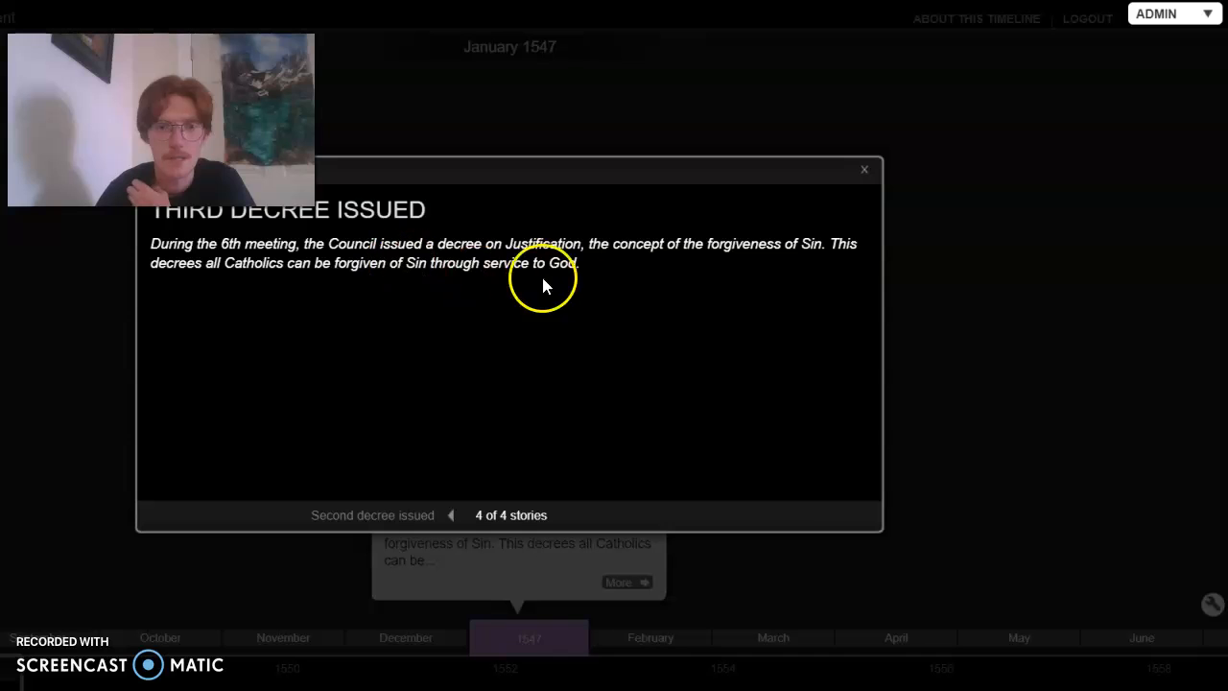
# Reopen the full "Third decree issued" entry, page to the second decree and back, and close it
pyautogui.click(864, 173)
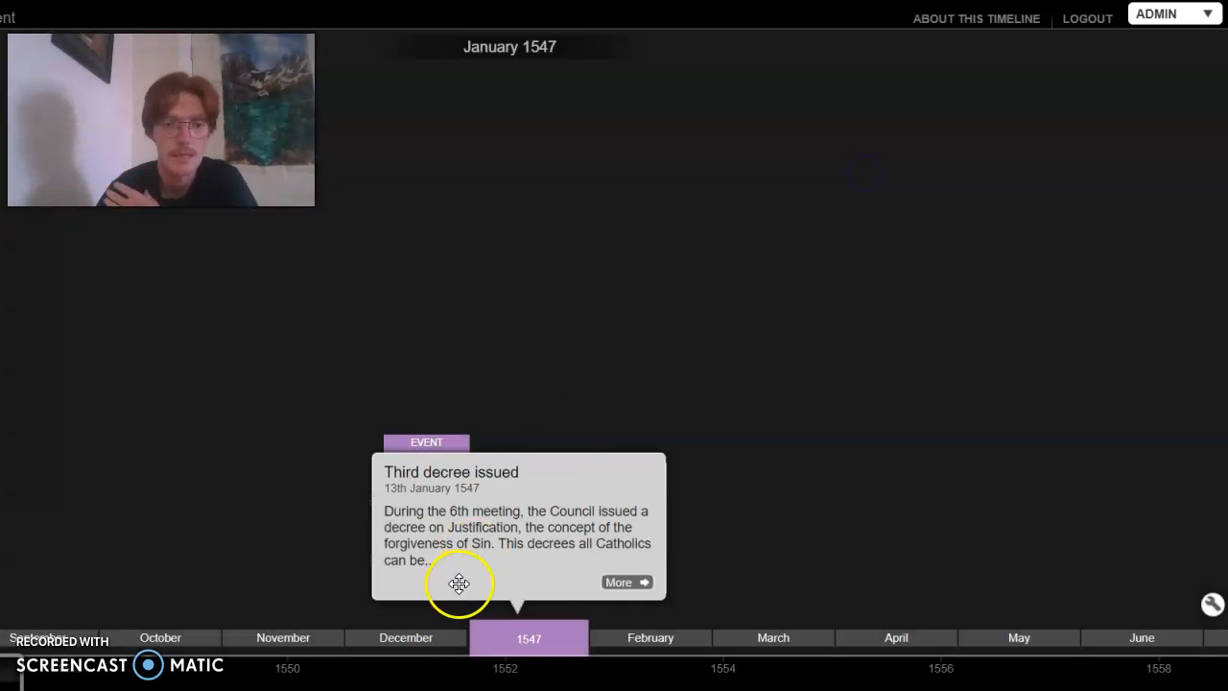
pyautogui.click(635, 580)
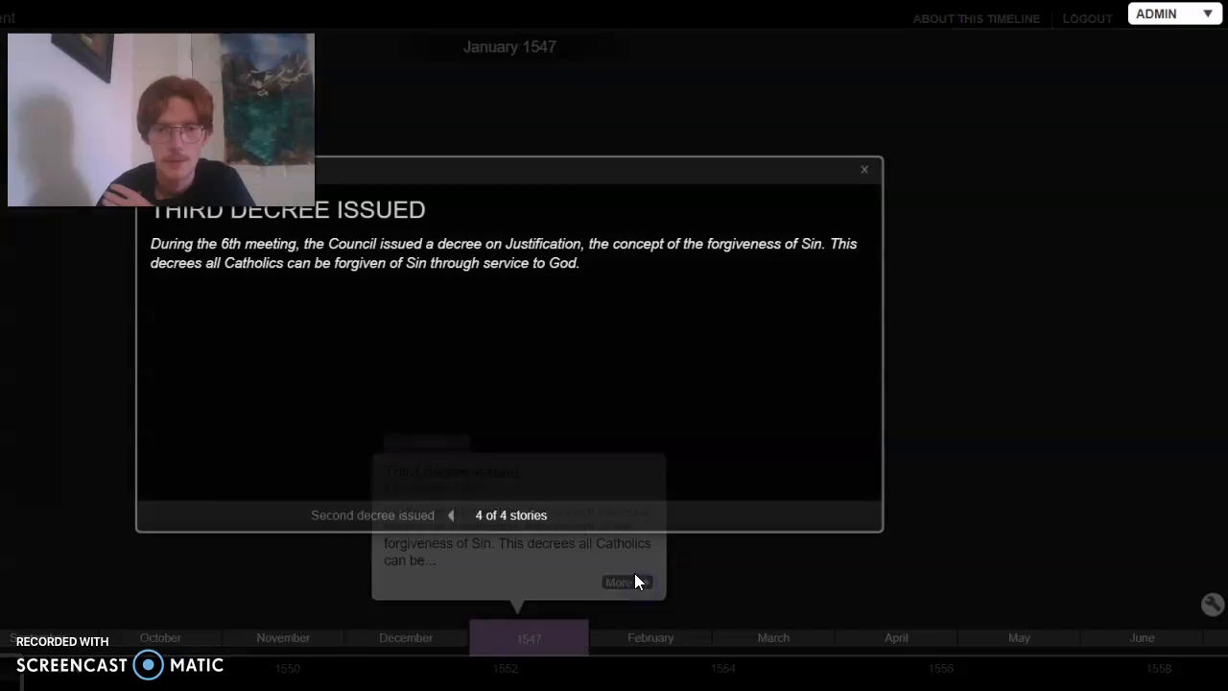
pyautogui.click(452, 519)
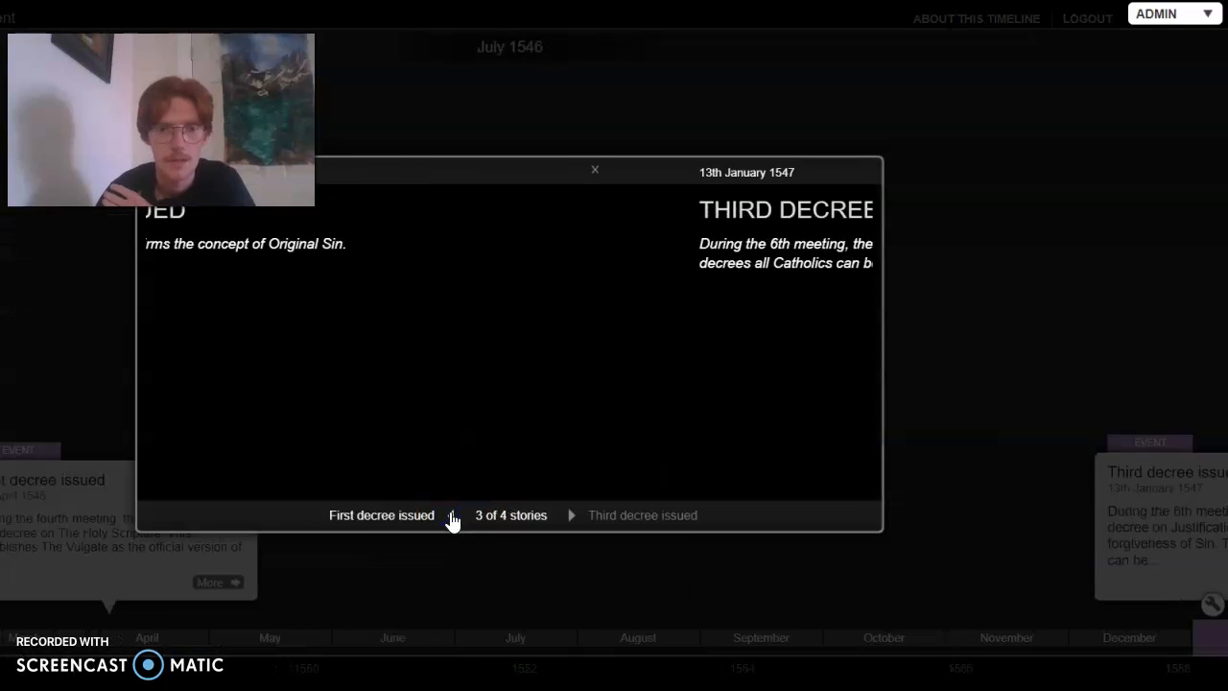
pyautogui.click(570, 518)
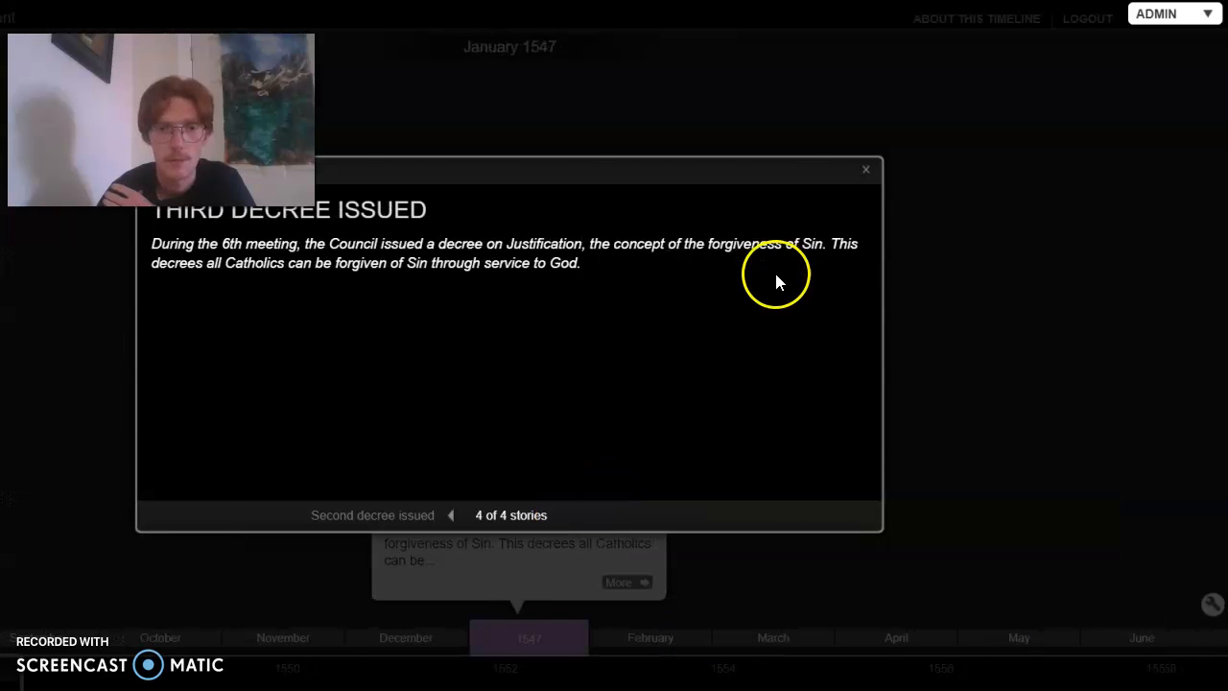
pyautogui.click(866, 171)
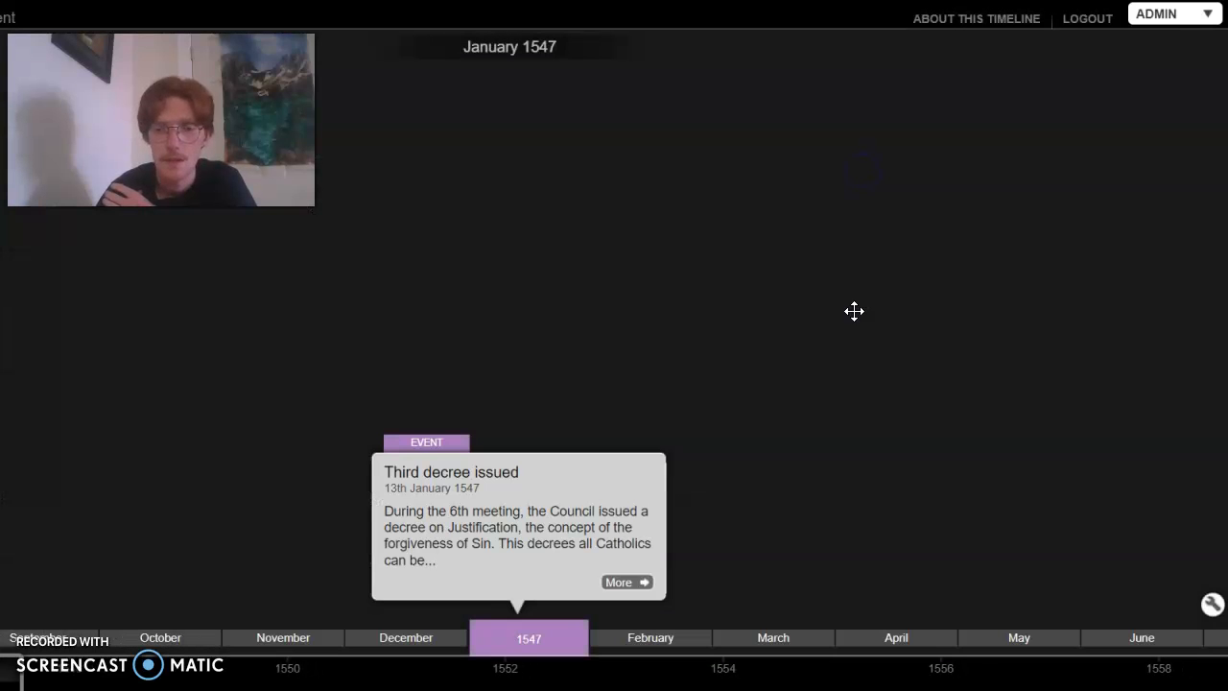
# Browse the timeline's events between the First meeting of the Council and the "Third decree issued" story
pyautogui.scroll(-5, 655, 354)
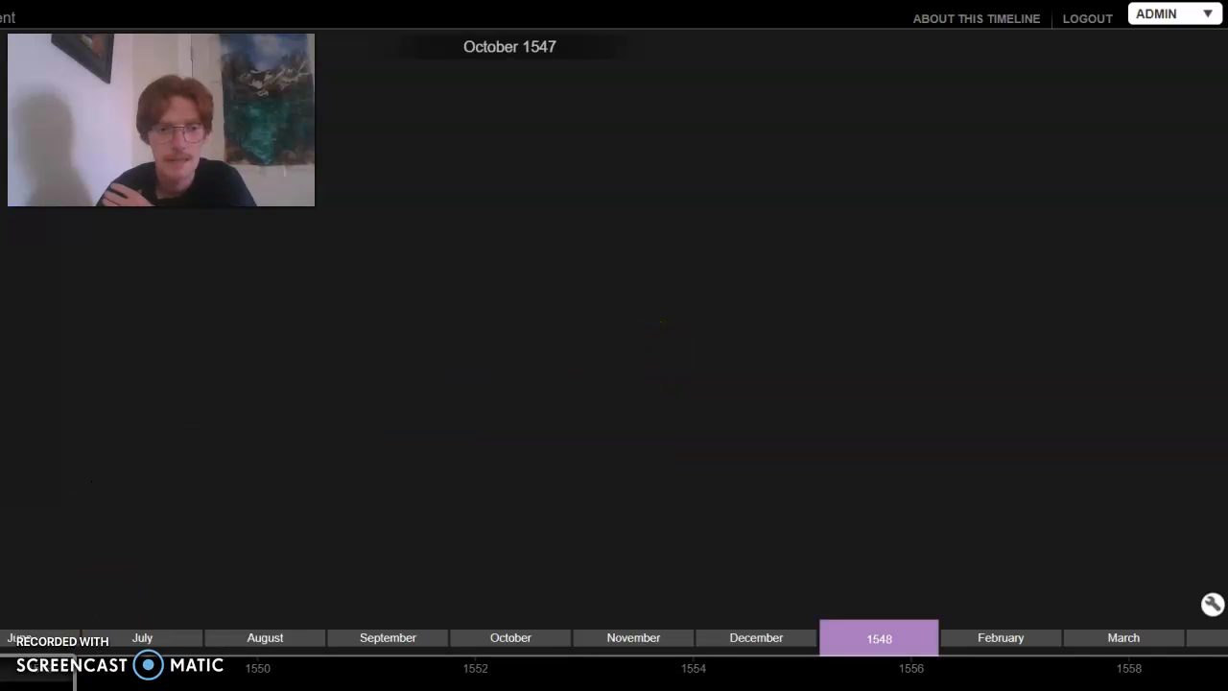
pyautogui.scroll(6, 655, 354)
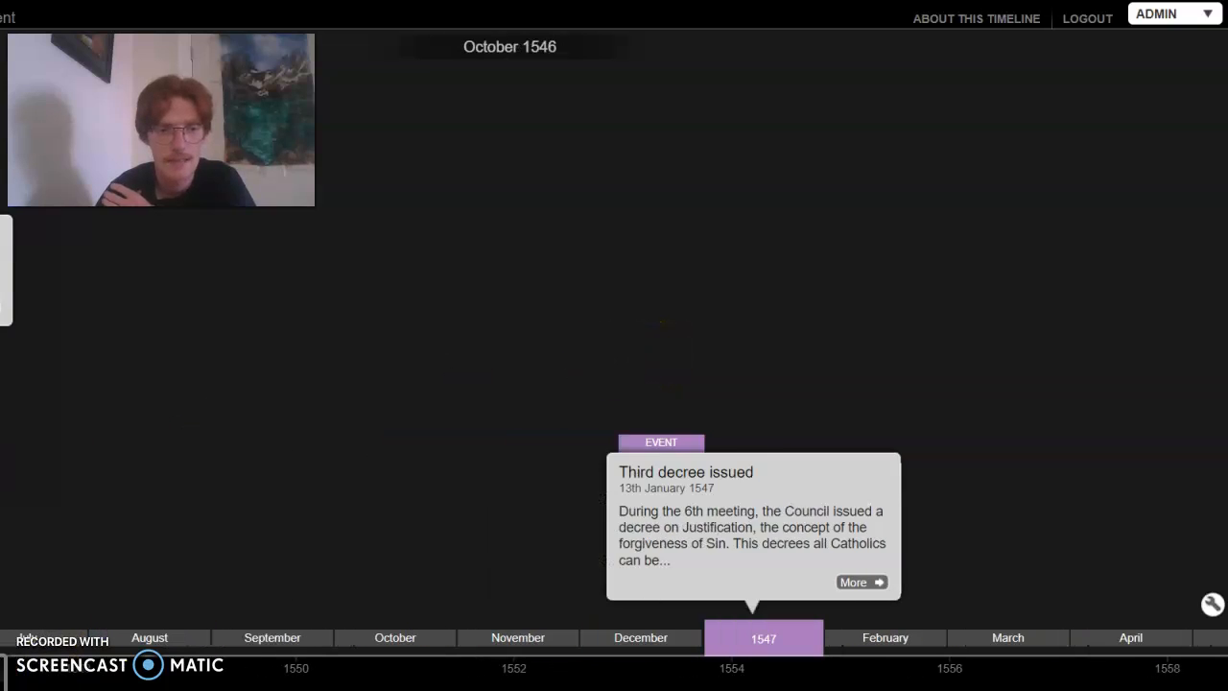
pyautogui.scroll(5, 656, 354)
pyautogui.scroll(-2, 656, 354)
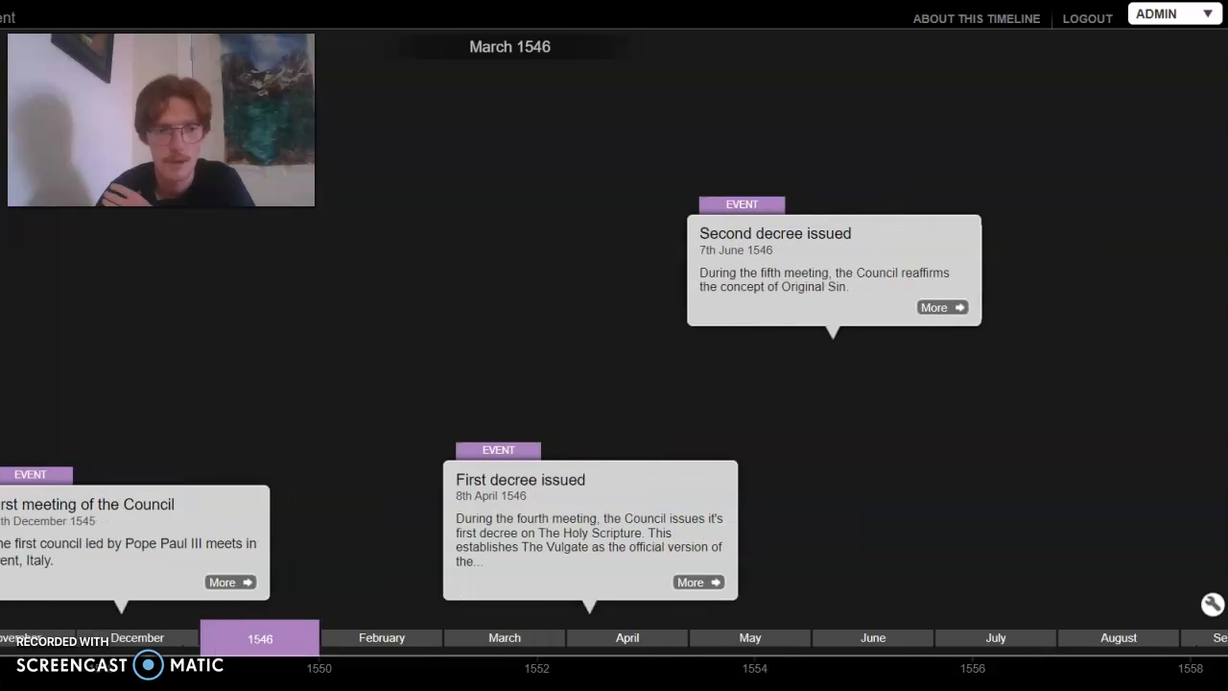
pyautogui.moveTo(210, 442); pyautogui.dragTo(329, 444)
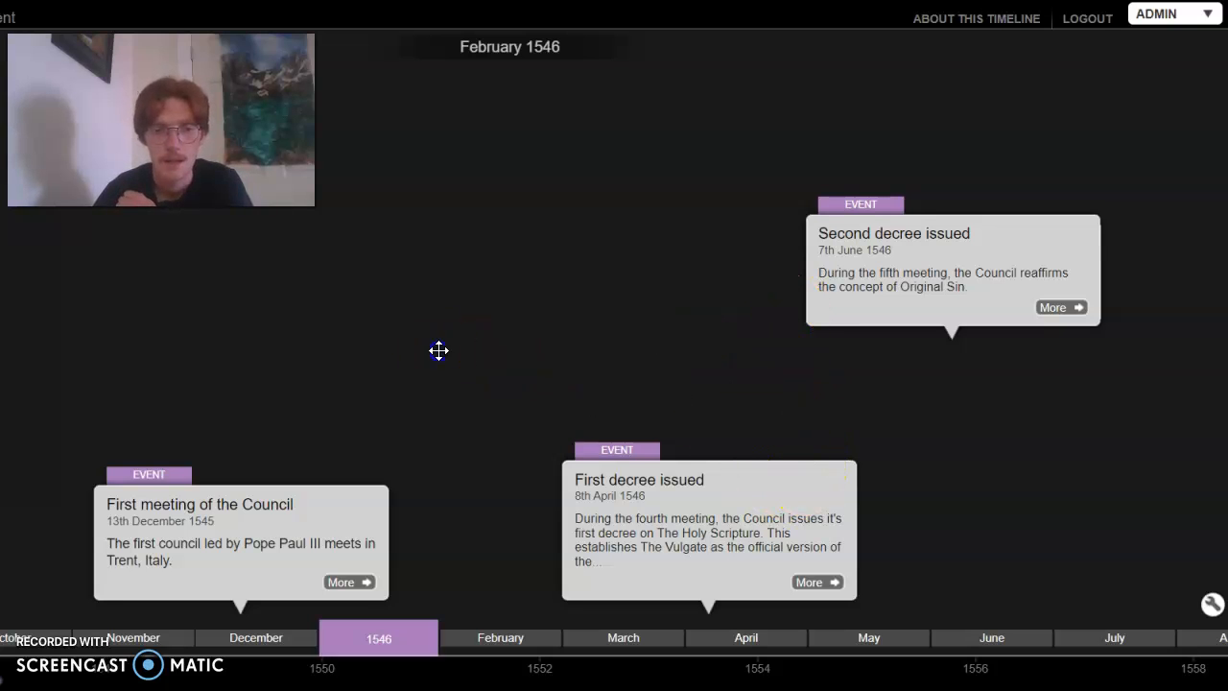
pyautogui.moveTo(439, 350); pyautogui.dragTo(244, 356)
pyautogui.moveTo(860, 365); pyautogui.dragTo(508, 309)
pyautogui.moveTo(888, 338); pyautogui.dragTo(340, 323)
pyautogui.moveTo(848, 346); pyautogui.dragTo(585, 317)
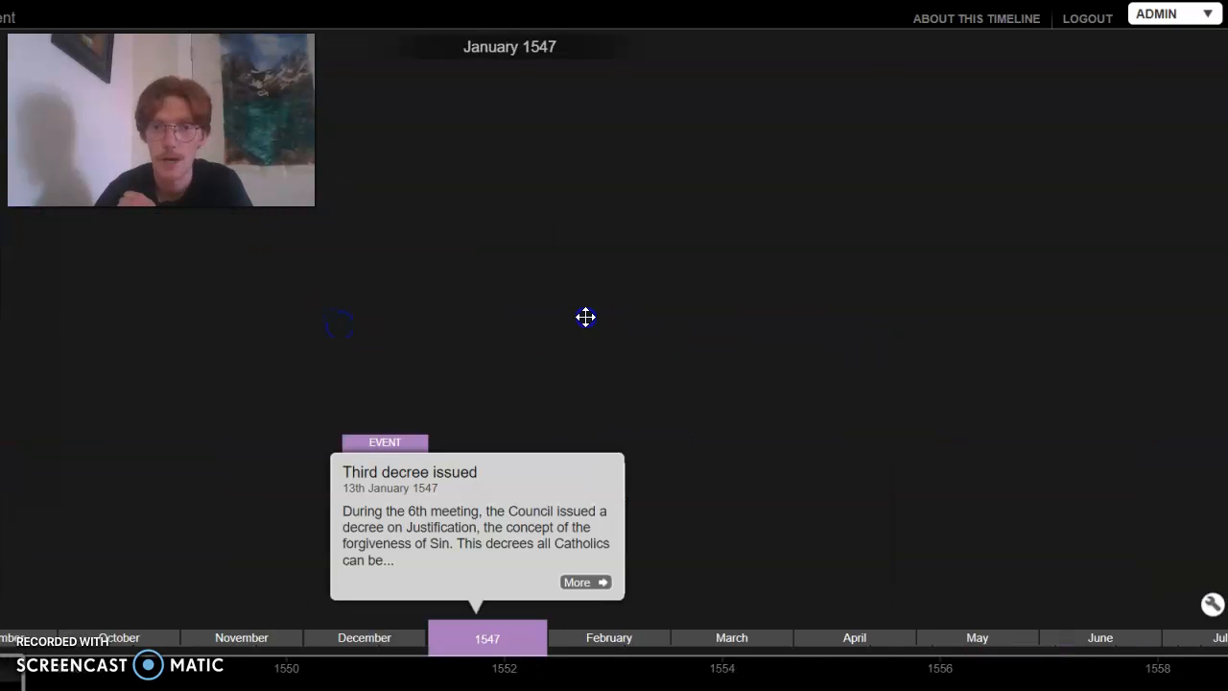
pyautogui.moveTo(846, 401); pyautogui.dragTo(543, 397)
pyautogui.moveTo(96, 403); pyautogui.dragTo(467, 433)
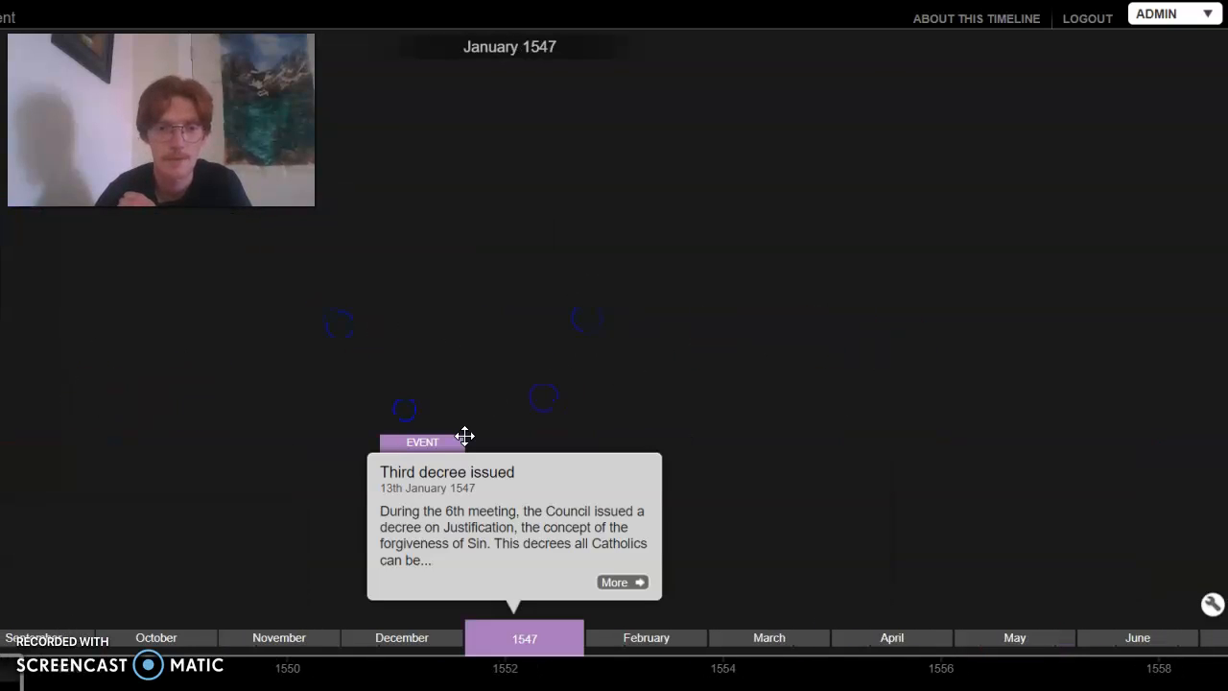
pyautogui.moveTo(970, 412); pyautogui.dragTo(874, 430)
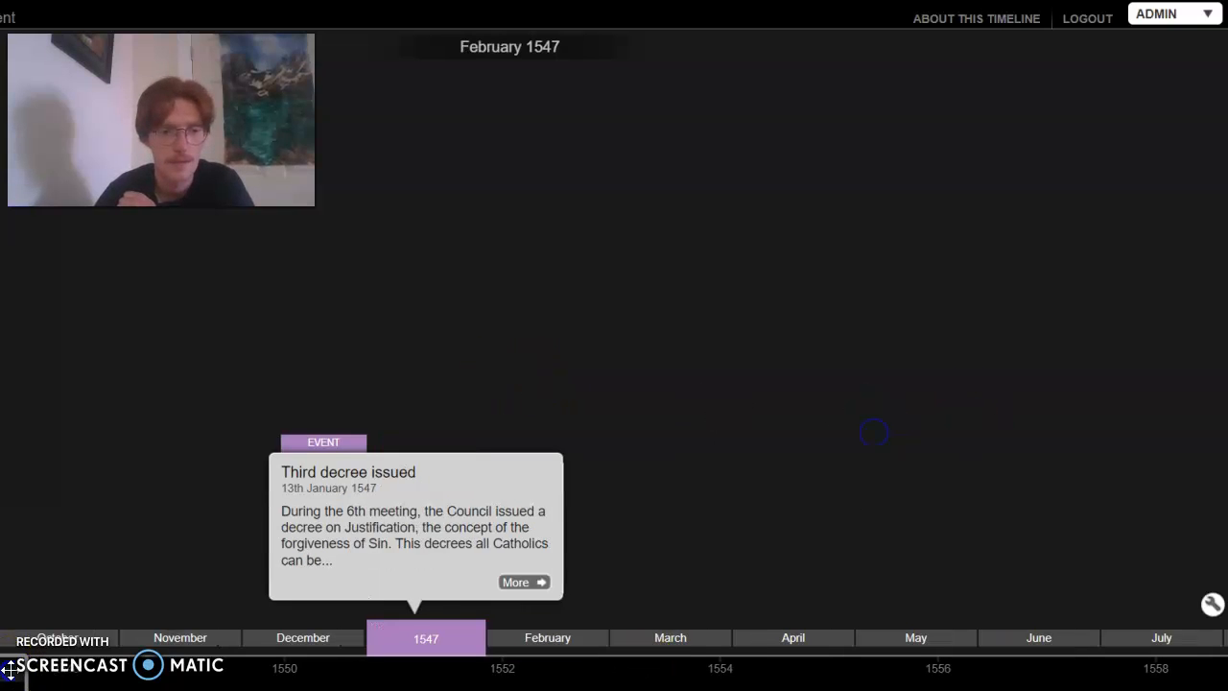
# Look over the end of the timeline at 1564 and return to the 1546 events
pyautogui.moveTo(9, 669); pyautogui.dragTo(1203, 675)
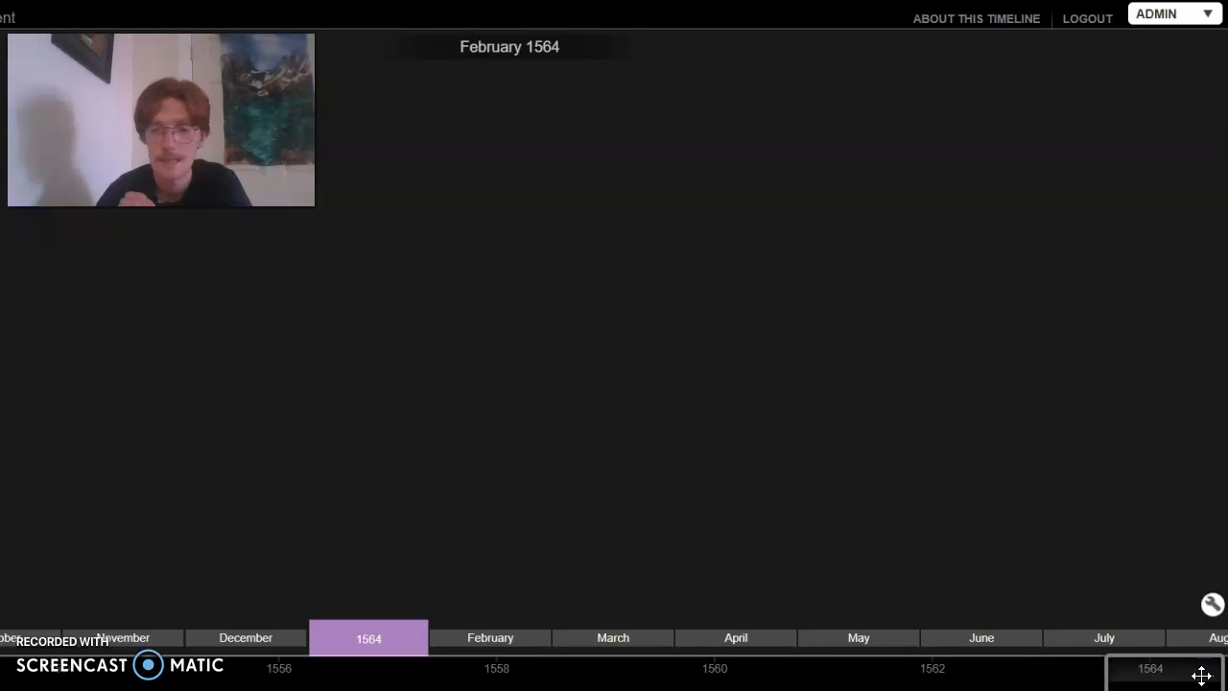
pyautogui.moveTo(1008, 669); pyautogui.dragTo(815, 619)
pyautogui.moveTo(469, 611)
pyautogui.mouseDown()
pyautogui.moveTo(345, 563)
pyautogui.moveTo(73, 573)
pyautogui.mouseUp()
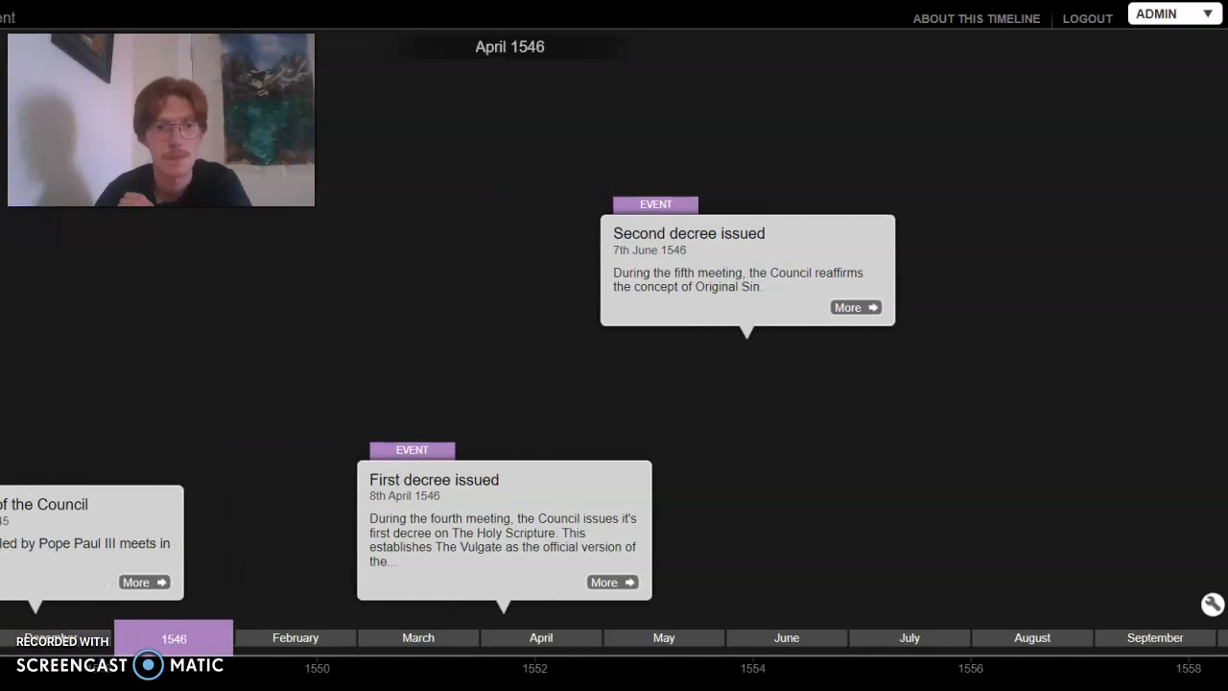
pyautogui.moveTo(2, 566); pyautogui.dragTo(7, 563)
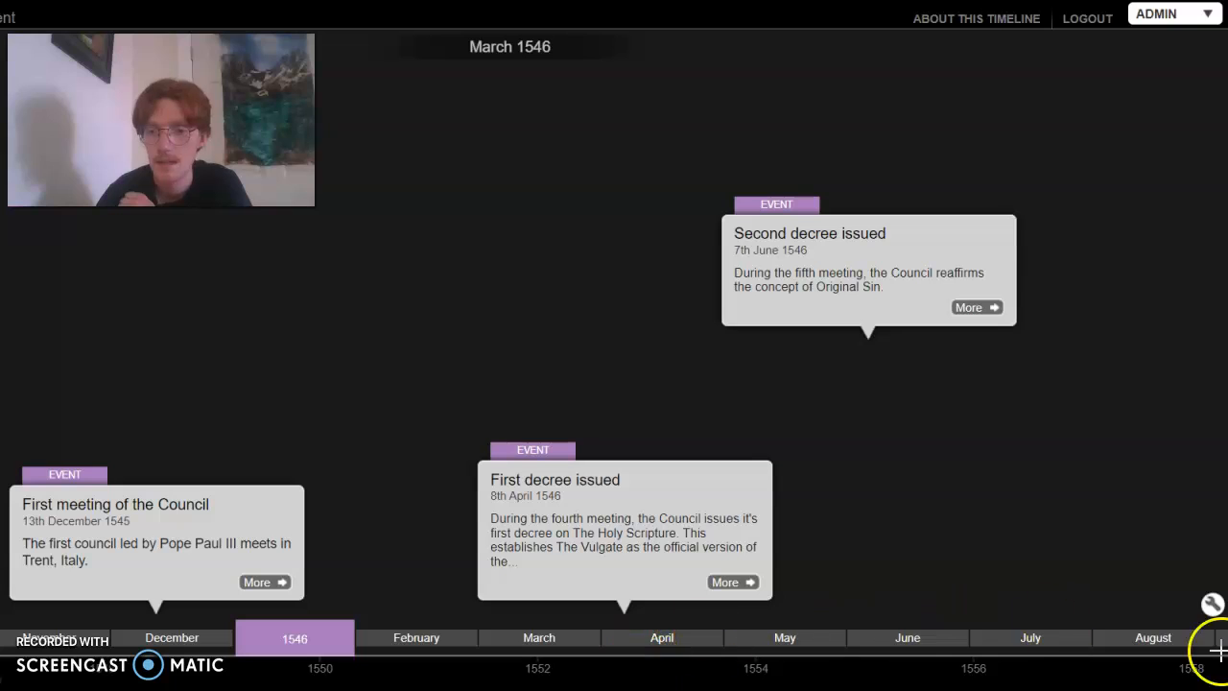
# Move the timeline to December 1563 and create a new story there titled "Council of Trent ends"
pyautogui.moveTo(0, 668); pyautogui.dragTo(1133, 670)
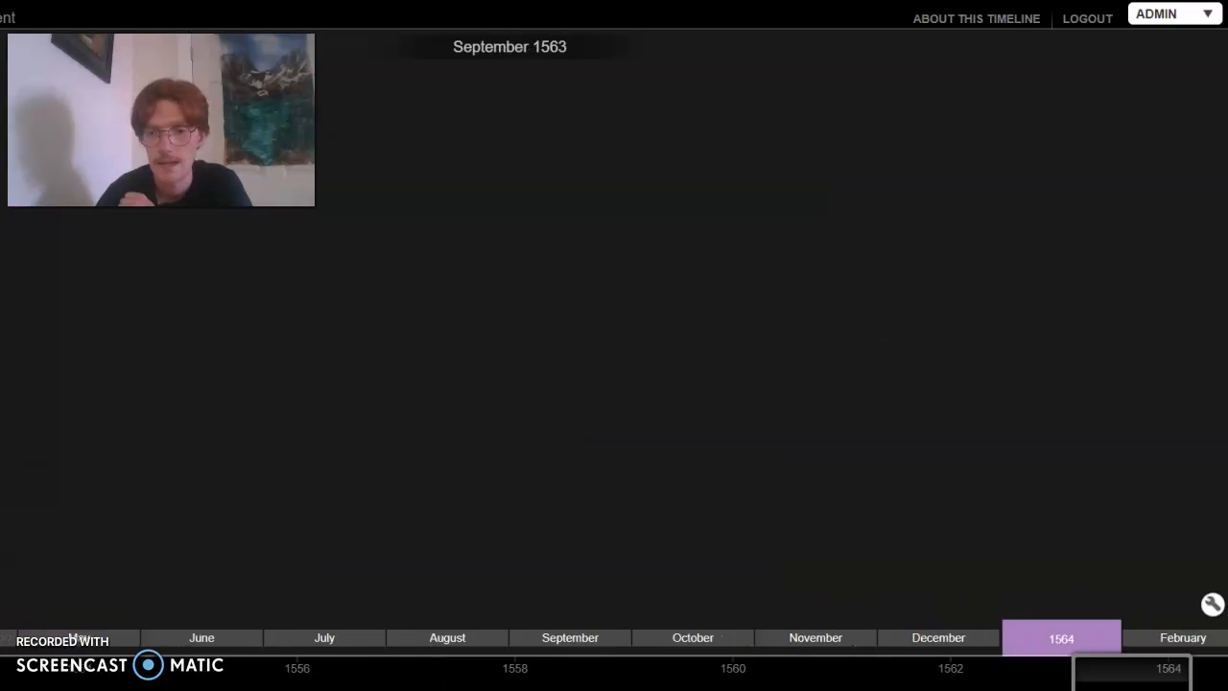
pyautogui.click(1201, 17)
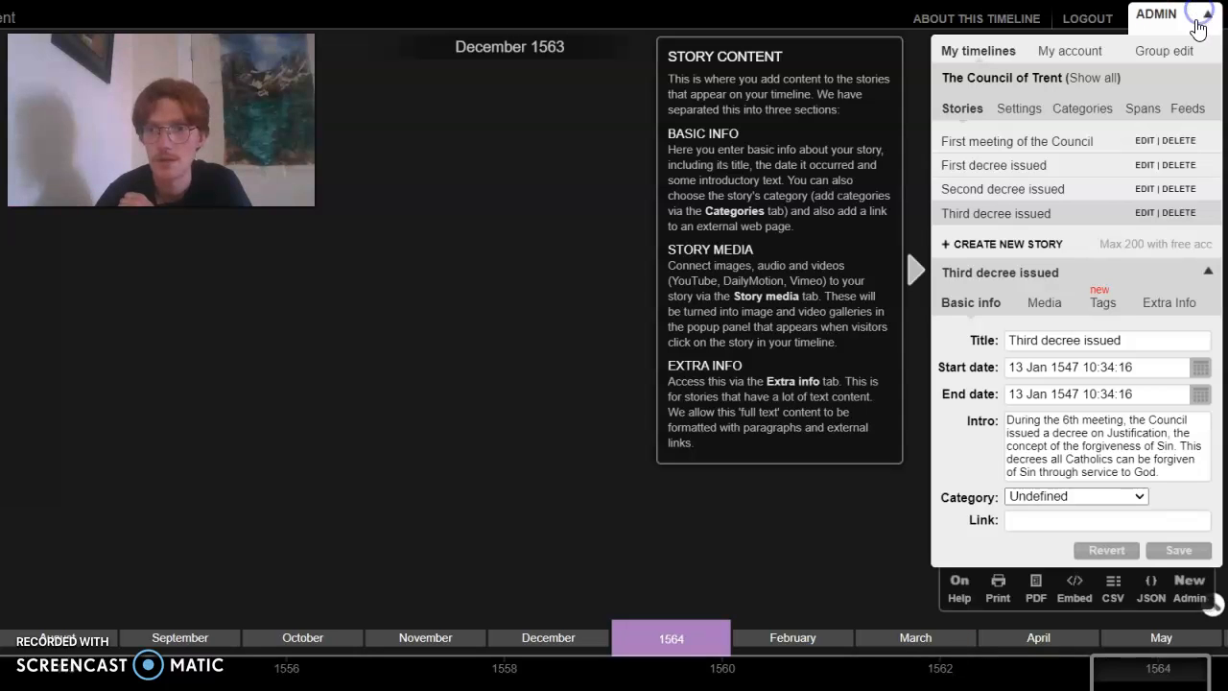
pyautogui.click(1032, 244)
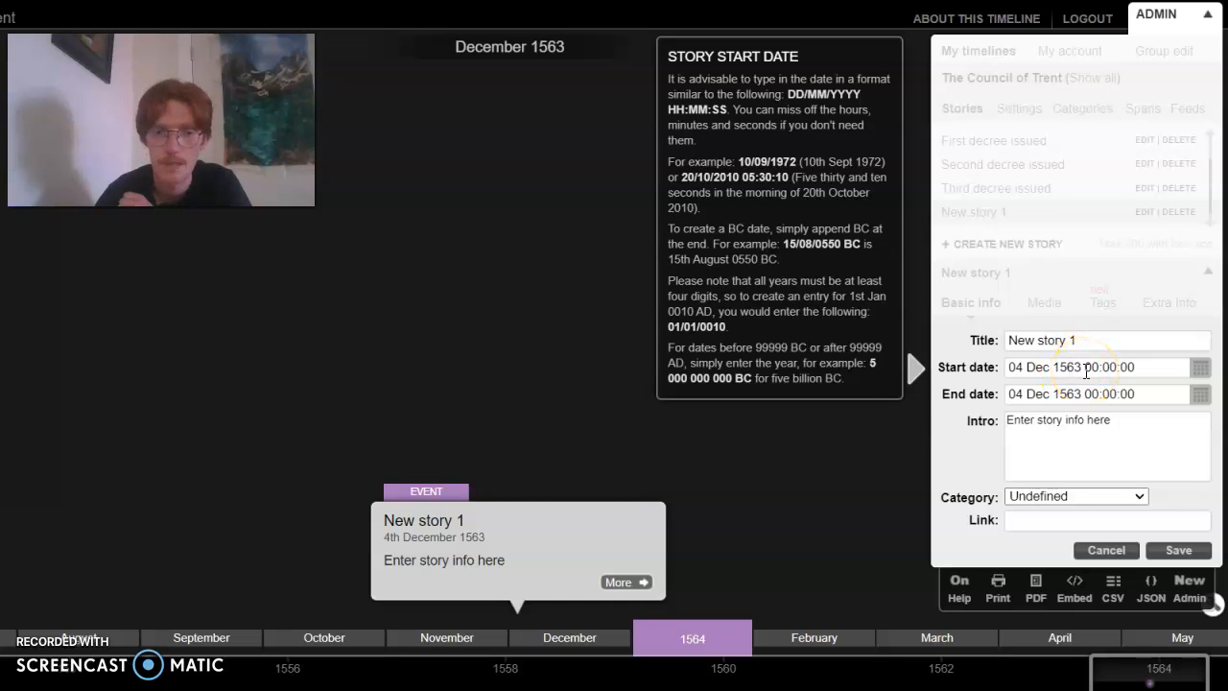
pyautogui.click(1099, 344)
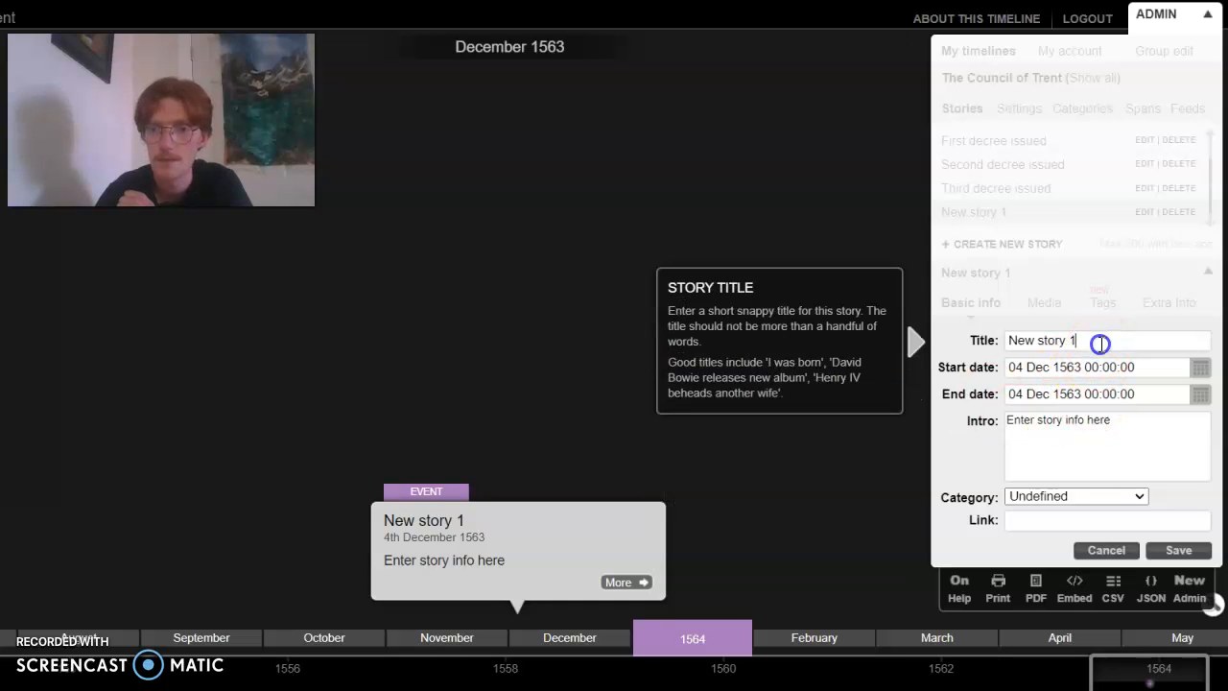
pyautogui.press('BackSpace')
pyautogui.press('BackSpace')
pyautogui.press('BackSpace')
pyautogui.press('BackSpace')
pyautogui.press('BackSpace')
pyautogui.press('BackSpace')
pyautogui.press('BackSpace')
pyautogui.press('BackSpace')
pyautogui.press('BackSpace')
pyautogui.press('BackSpace')
pyautogui.press('BackSpace')
pyautogui.write('Council of Trent ends')
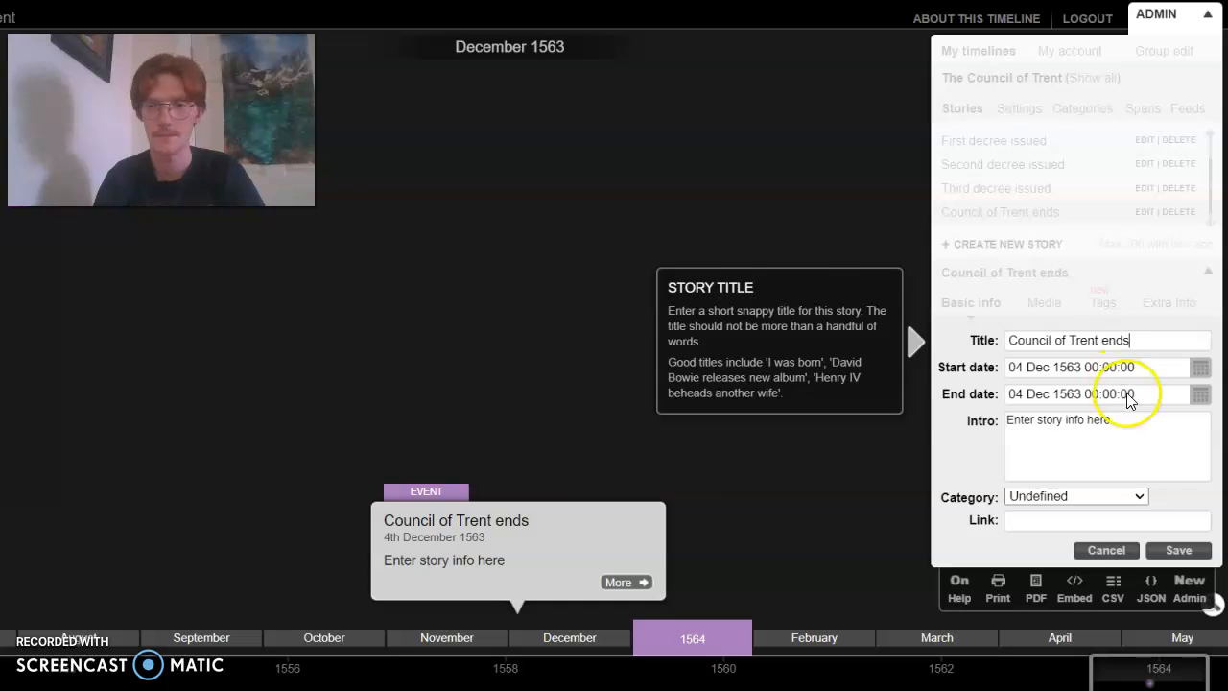
# Replace the placeholder intro with "The final meeting of the Council, attended by over 200 Roman Catholic bishops." and save the story
pyautogui.click(1133, 422)
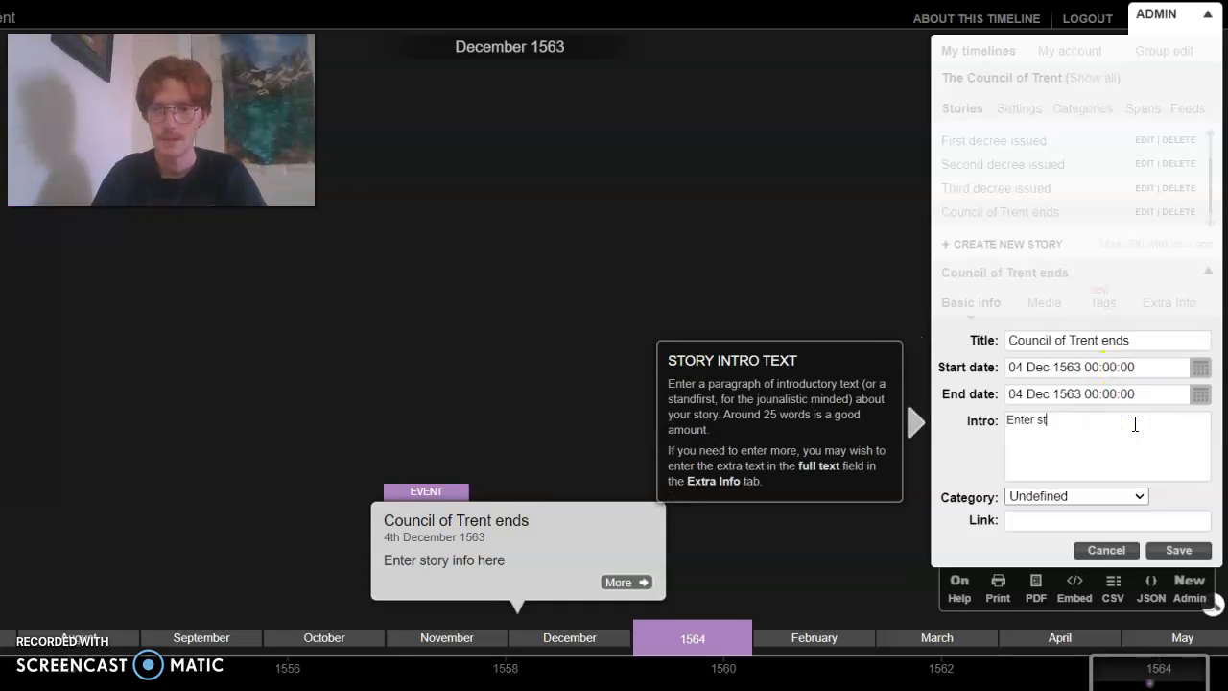
pyautogui.press('BackSpace')
pyautogui.press('BackSpace')
pyautogui.press('BackSpace')
pyautogui.press('BackSpace')
pyautogui.press('BackSpace')
pyautogui.press('BackSpace')
pyautogui.press('BackSpace')
pyautogui.press('BackSpace')
pyautogui.write('The')
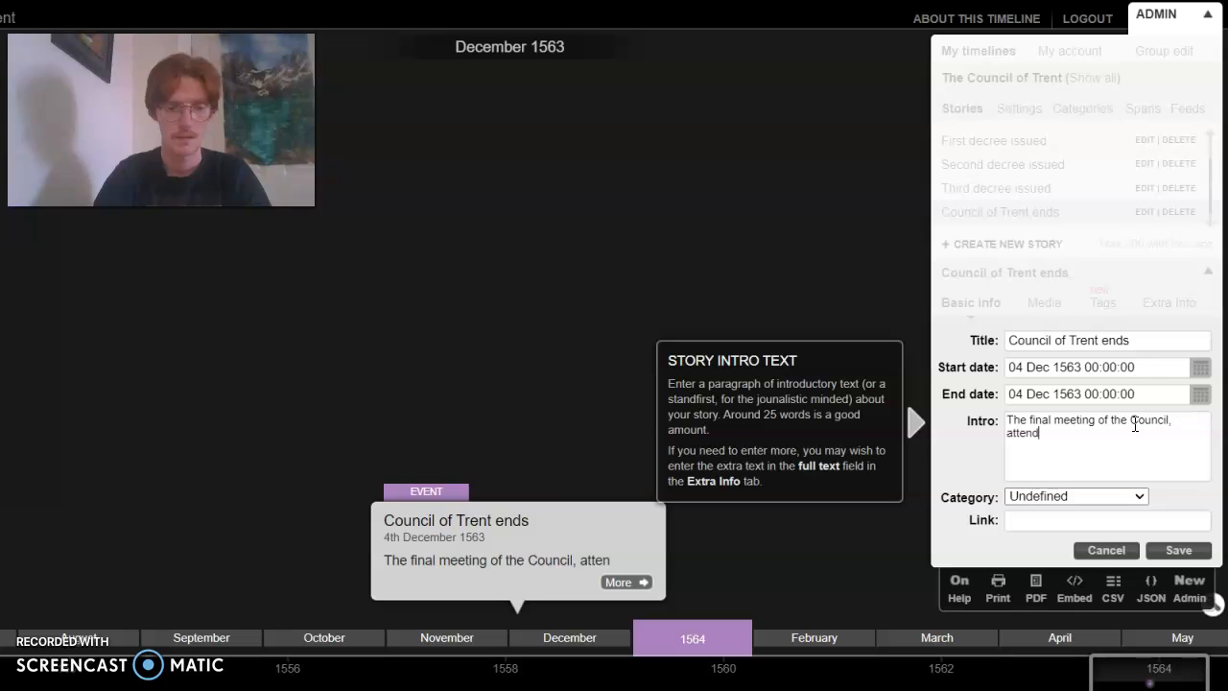
pyautogui.write('over 200 Roman Catholic bishops')
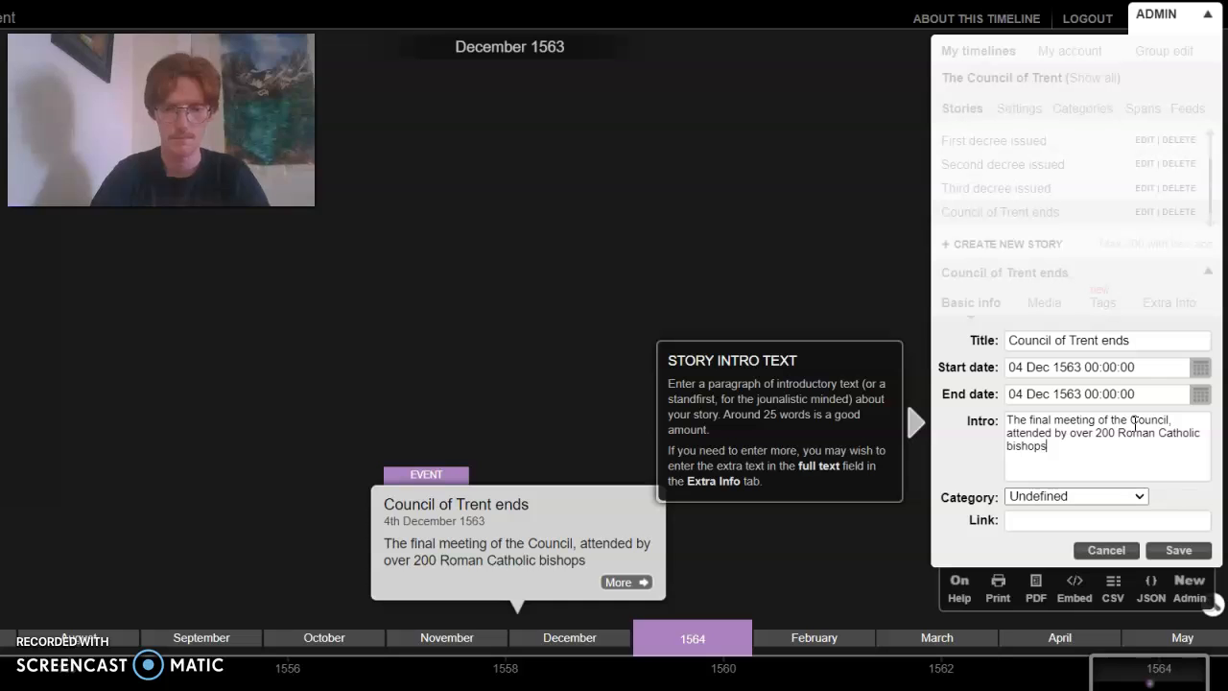
pyautogui.click(1179, 500)
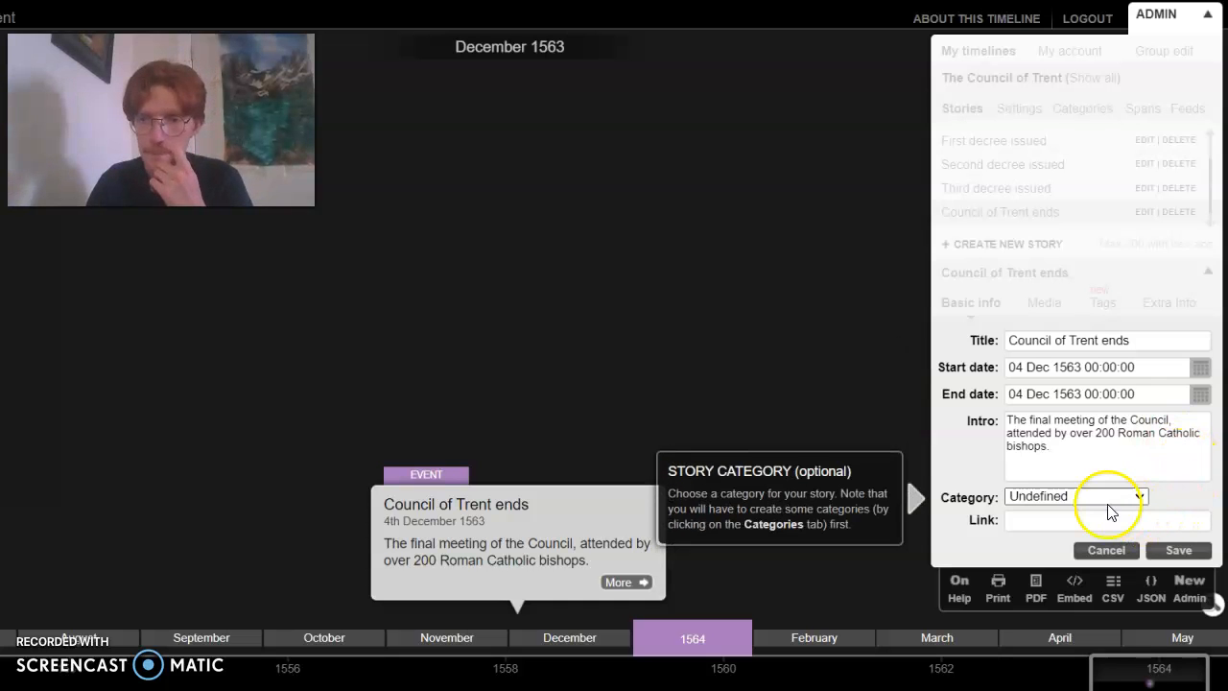
pyautogui.click(1177, 552)
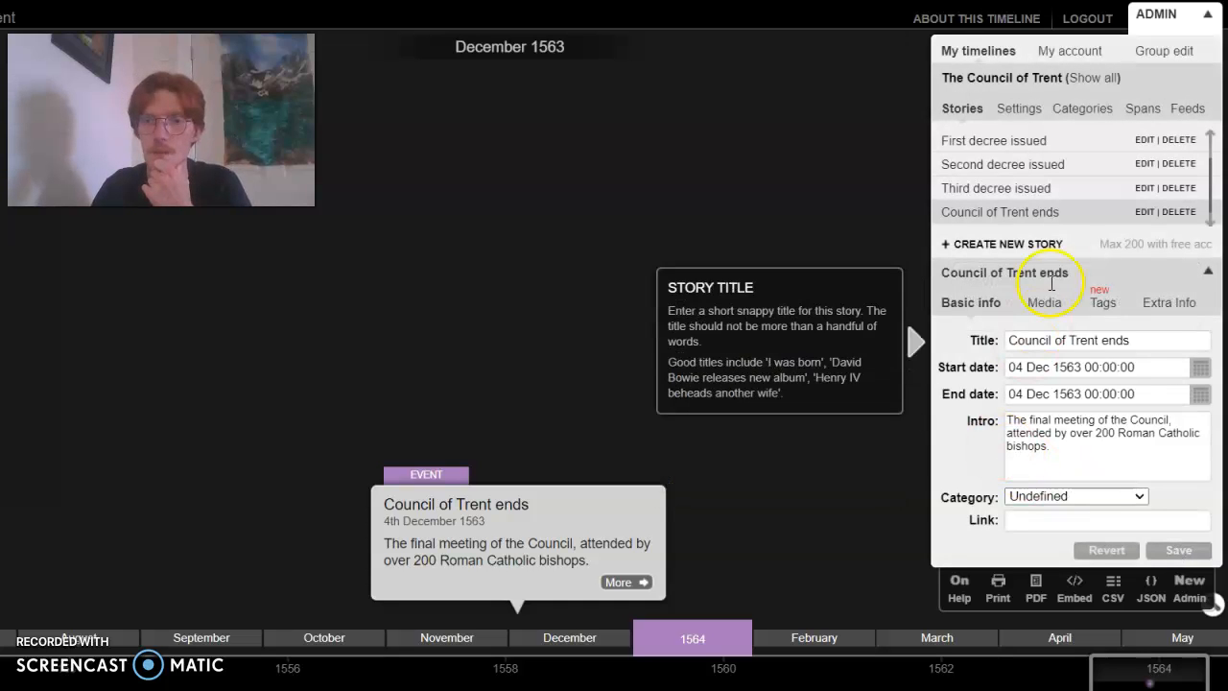
# Use the story list to view "First decree issued" and "Council of Trent ends" on the timeline
pyautogui.click(1054, 144)
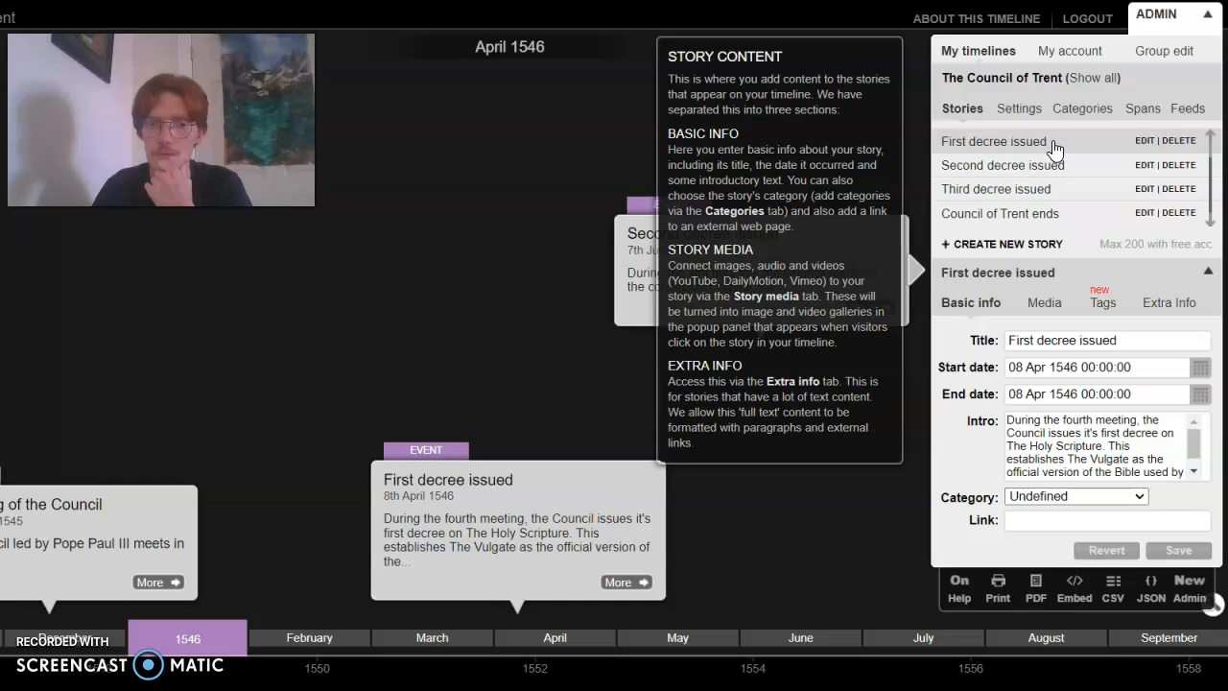
pyautogui.moveTo(438, 310); pyautogui.dragTo(543, 310)
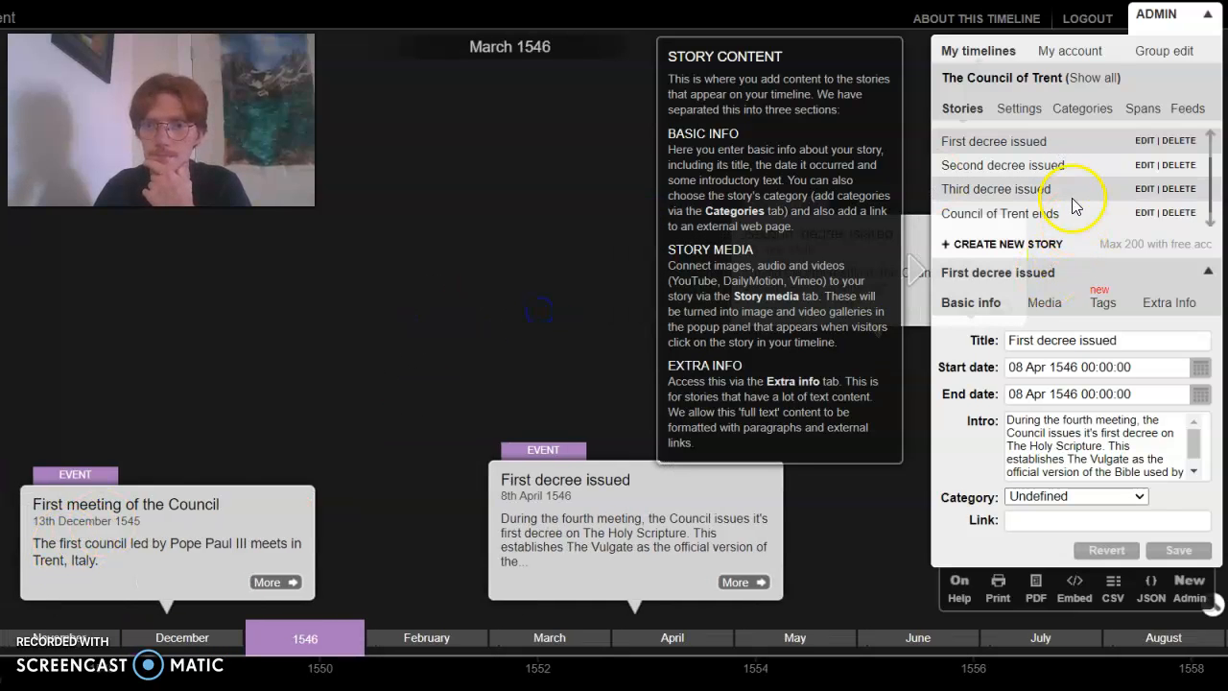
pyautogui.click(1044, 217)
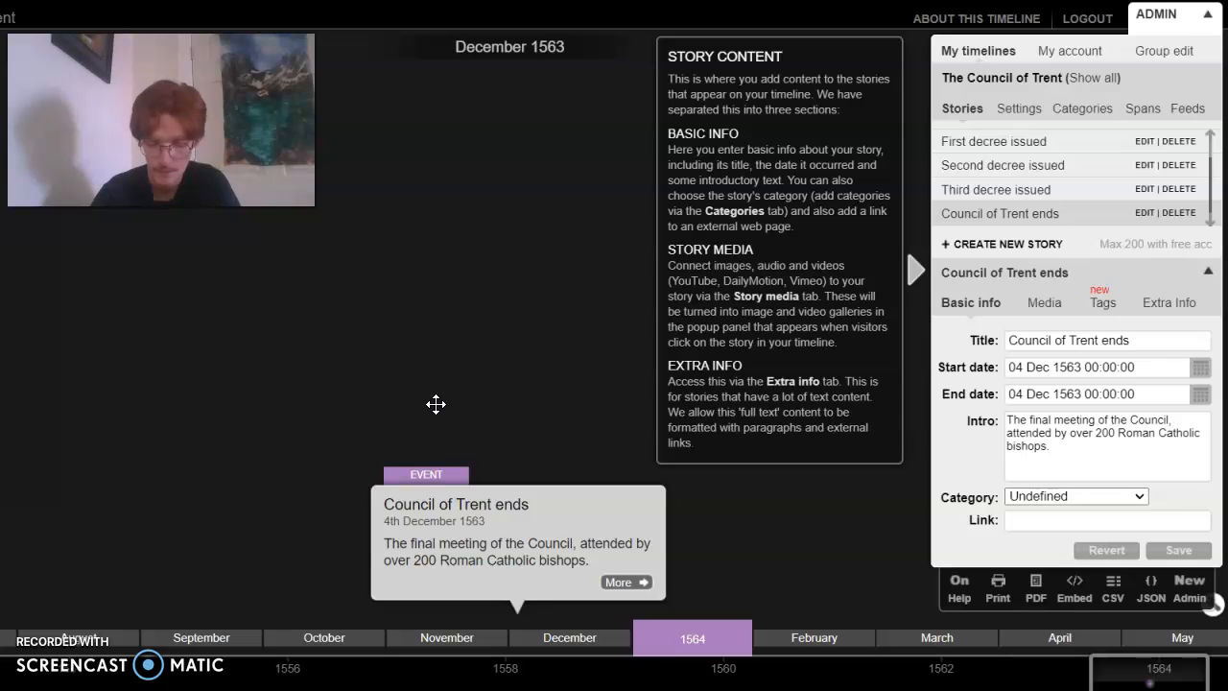
pyautogui.click(466, 408)
pyautogui.click(584, 464)
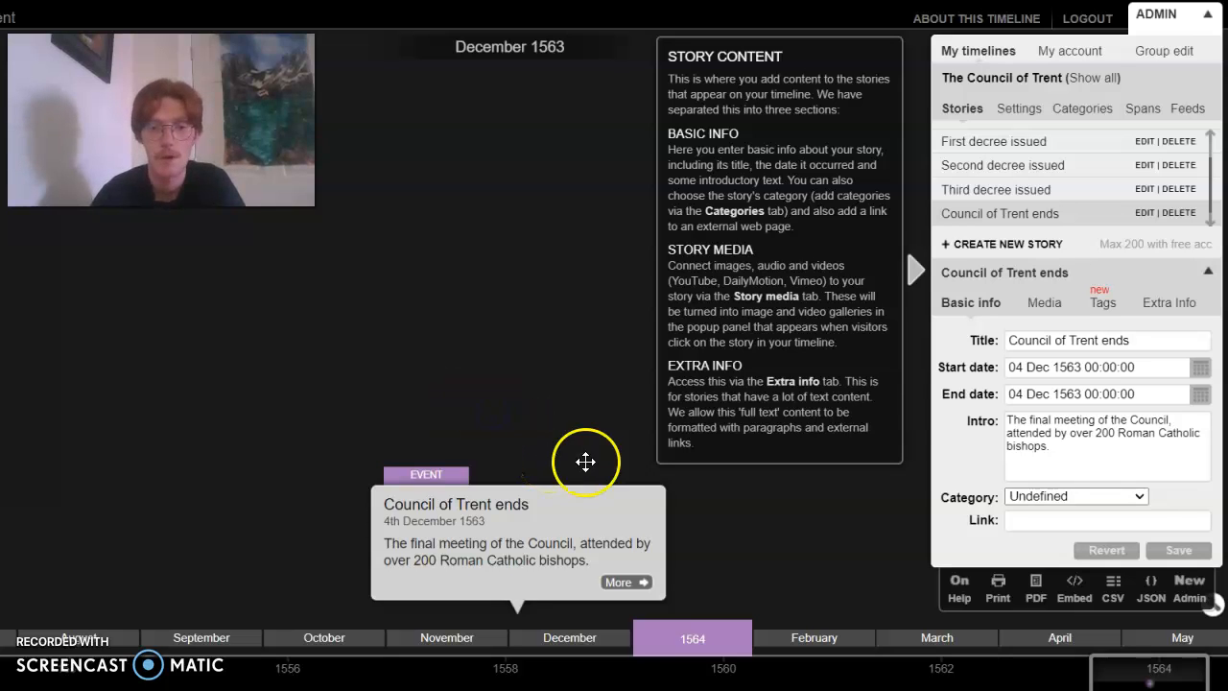
pyautogui.moveTo(472, 554)
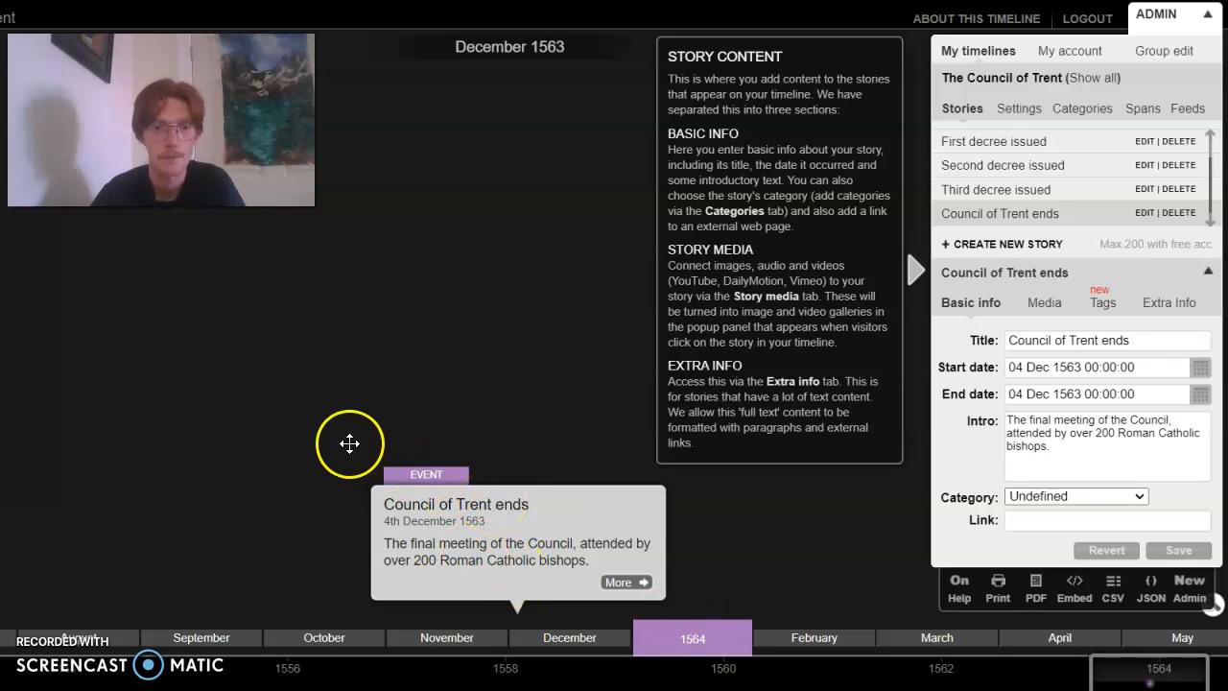
# Review the timeline from the "Council of Trent ends" event back to the First meeting of the Council
pyautogui.click(1127, 671)
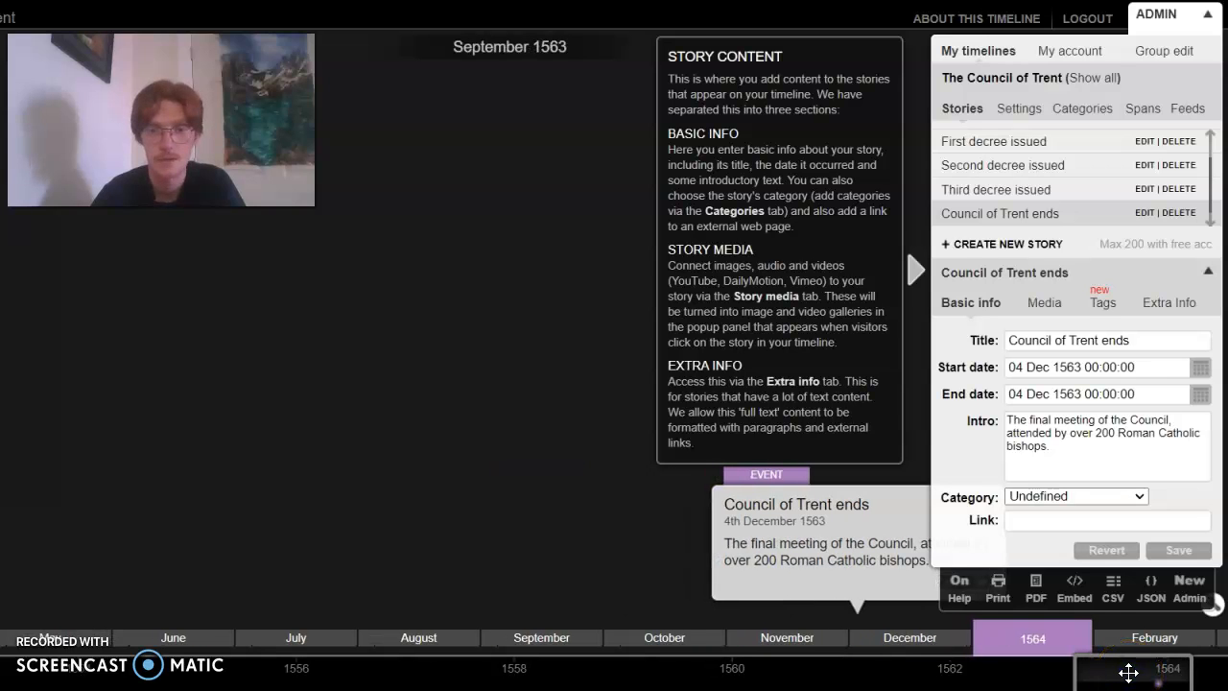
pyautogui.click(507, 525)
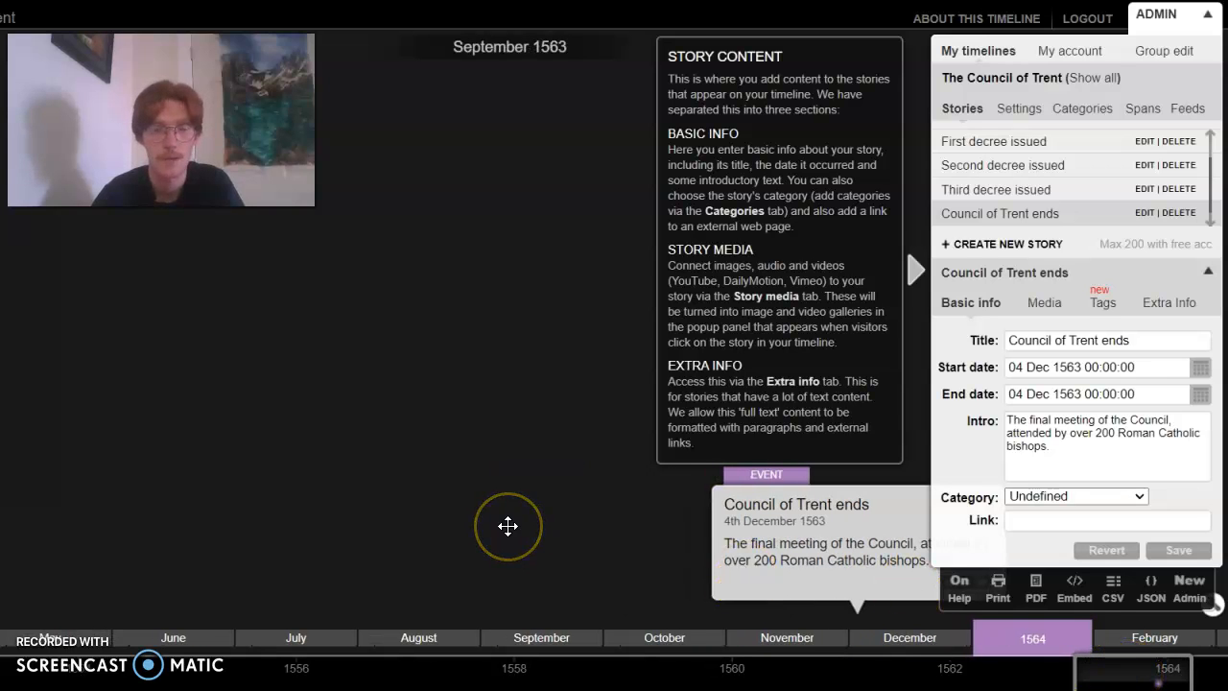
pyautogui.moveTo(1126, 667); pyautogui.dragTo(282, 633)
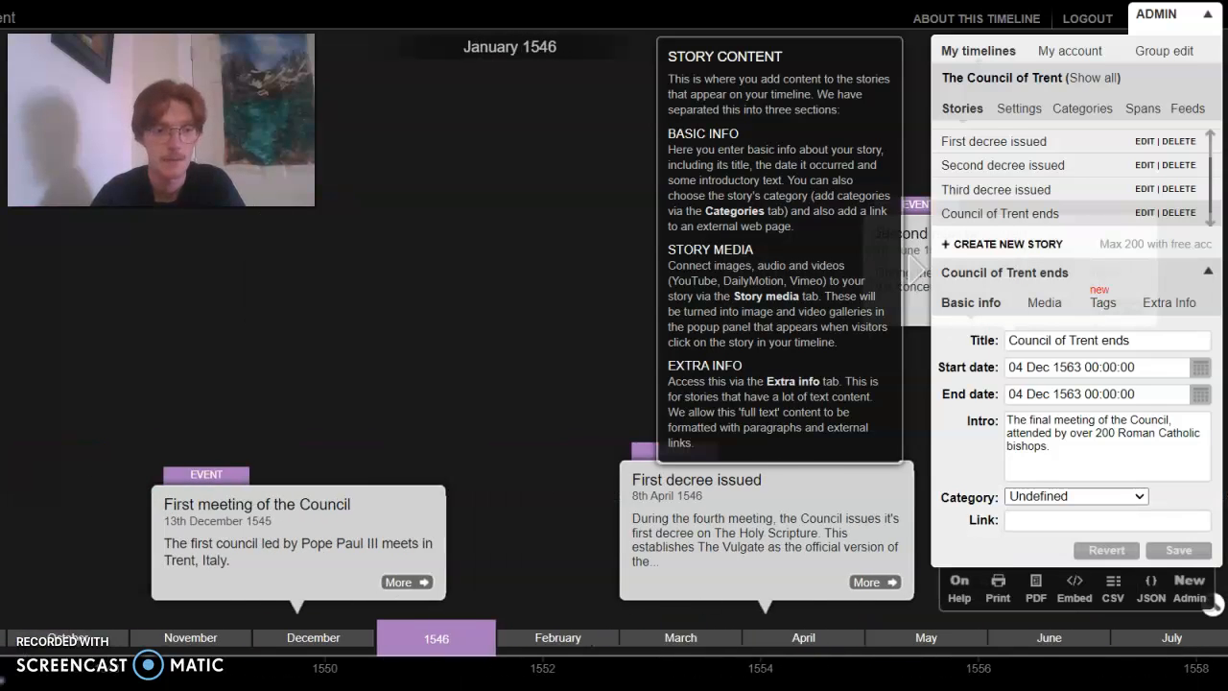
pyautogui.click(478, 457)
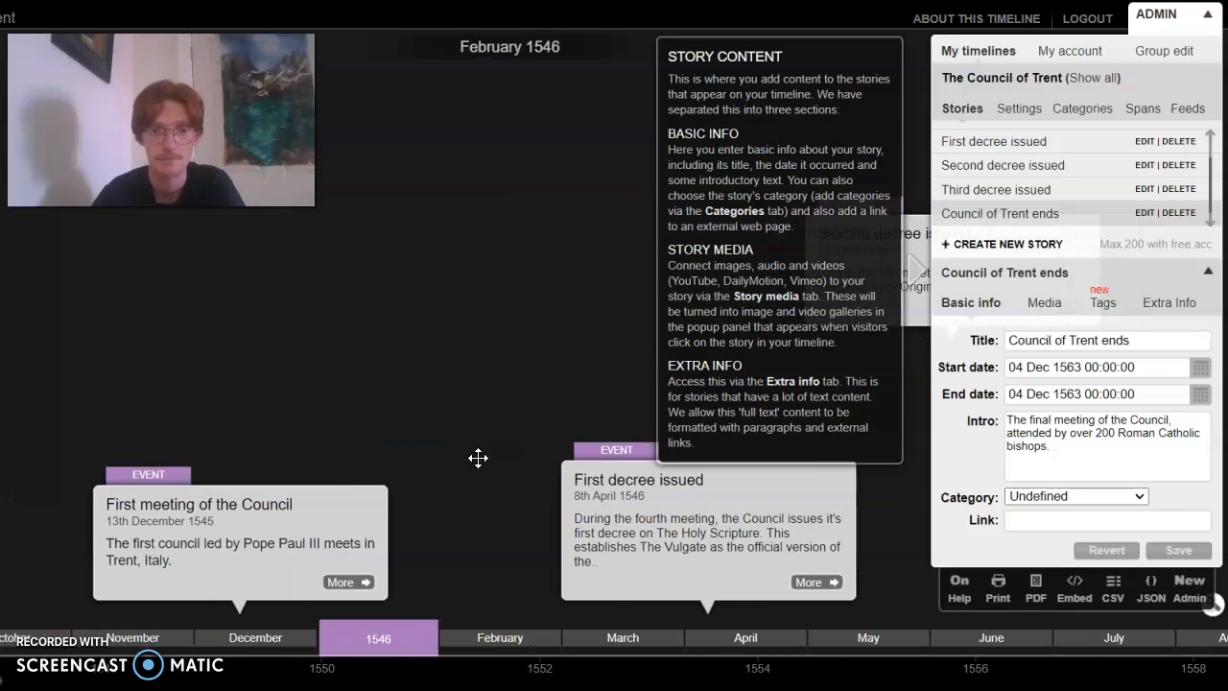
pyautogui.scroll(-3, 352, 447)
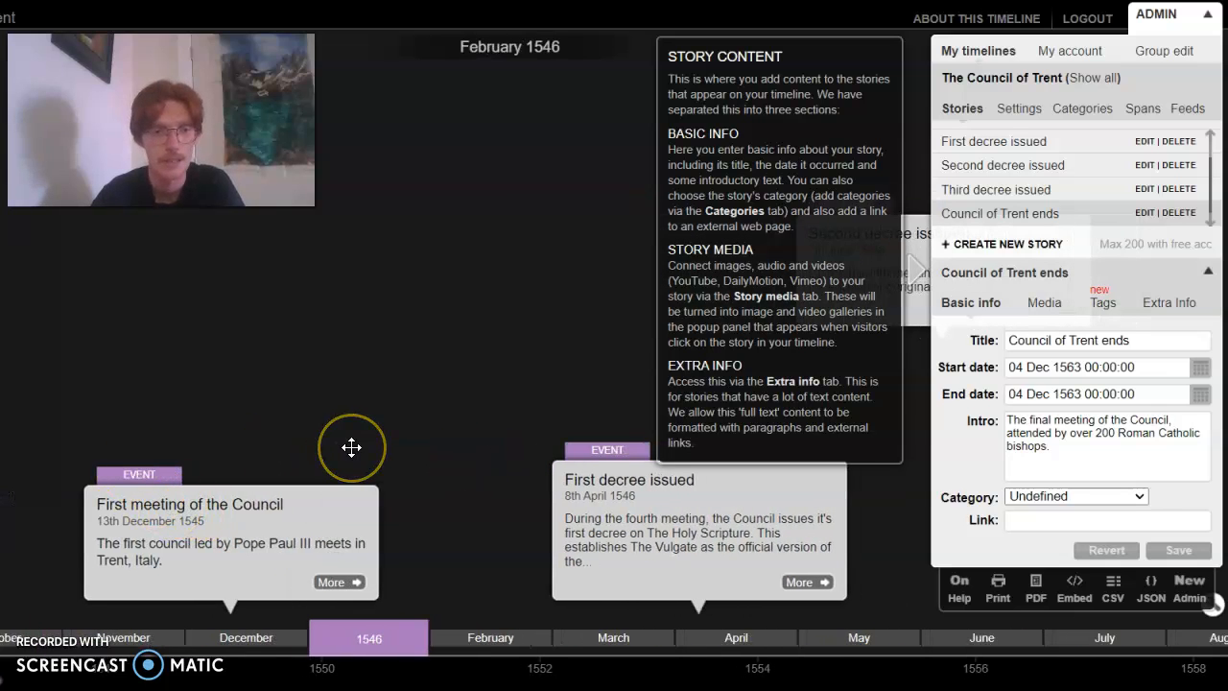
# Examine the timeline forward from early 1546, past the third decree, to February 1550
pyautogui.scroll(-5, 351, 448)
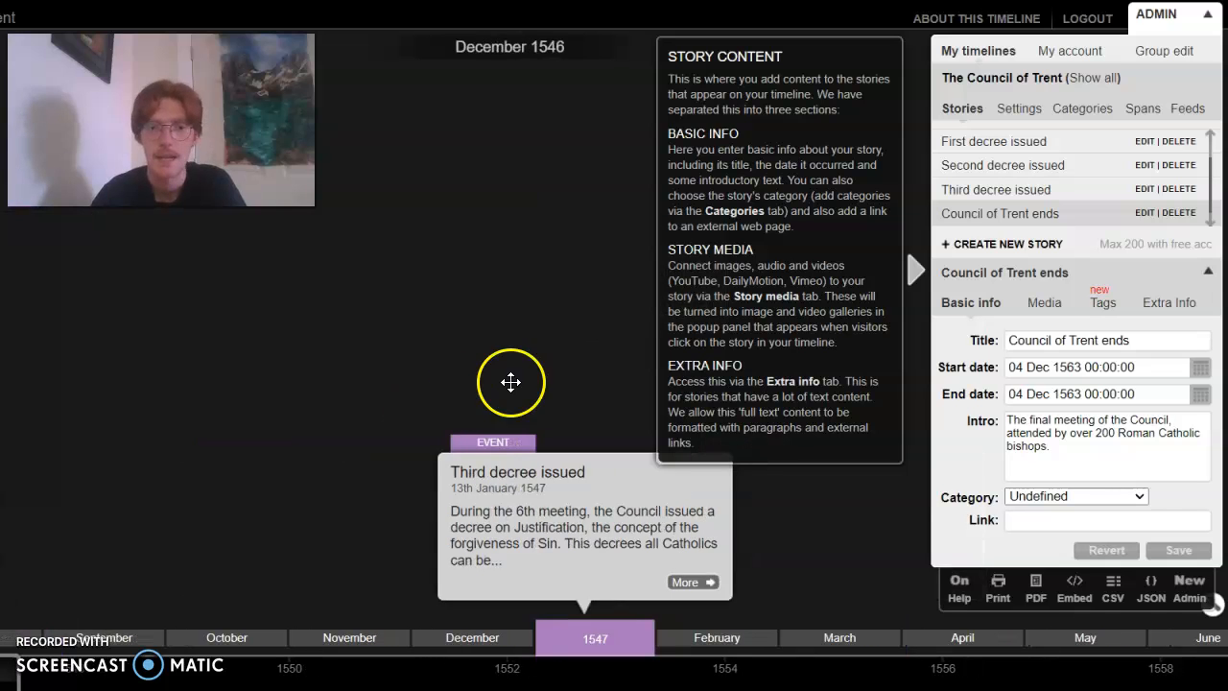
pyautogui.scroll(-4, 527, 382)
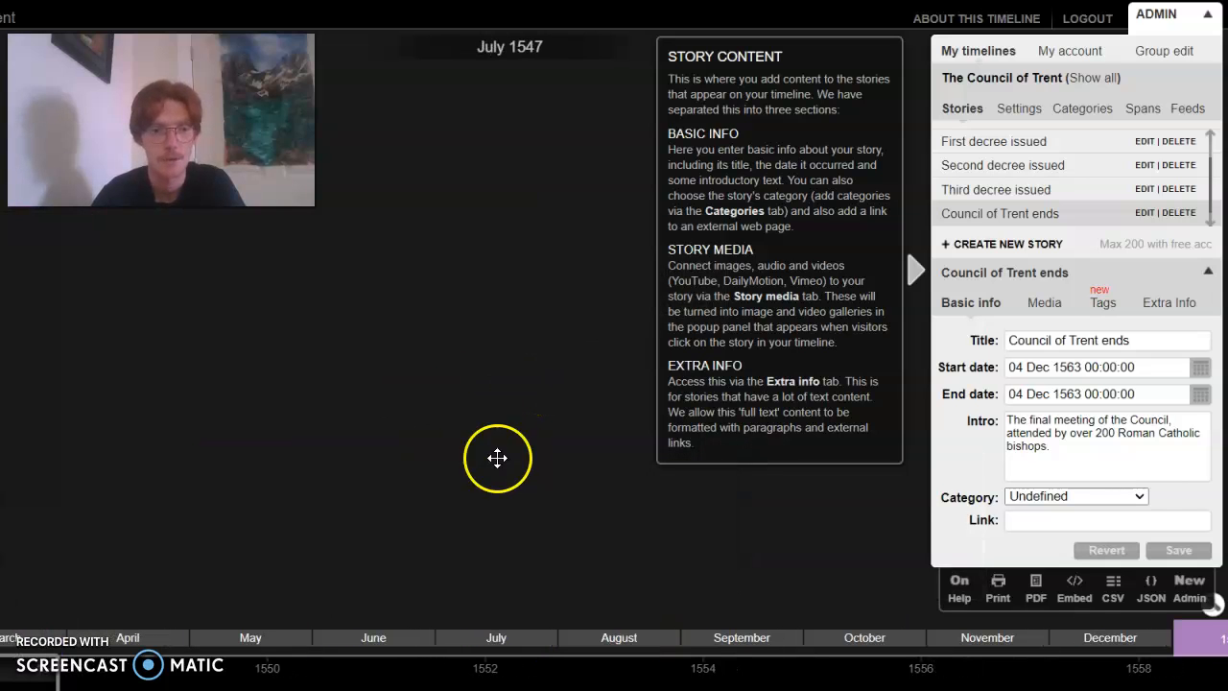
pyautogui.scroll(-4, 411, 480)
pyautogui.scroll(-3, 412, 479)
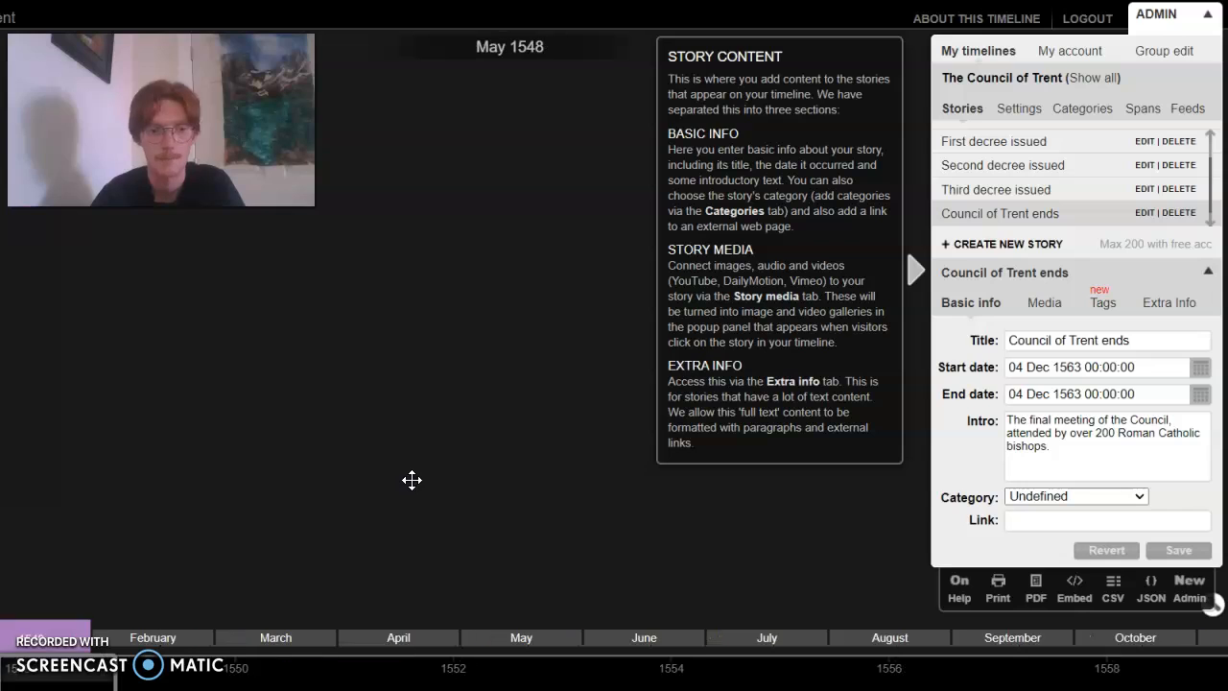
pyautogui.scroll(-3, 412, 479)
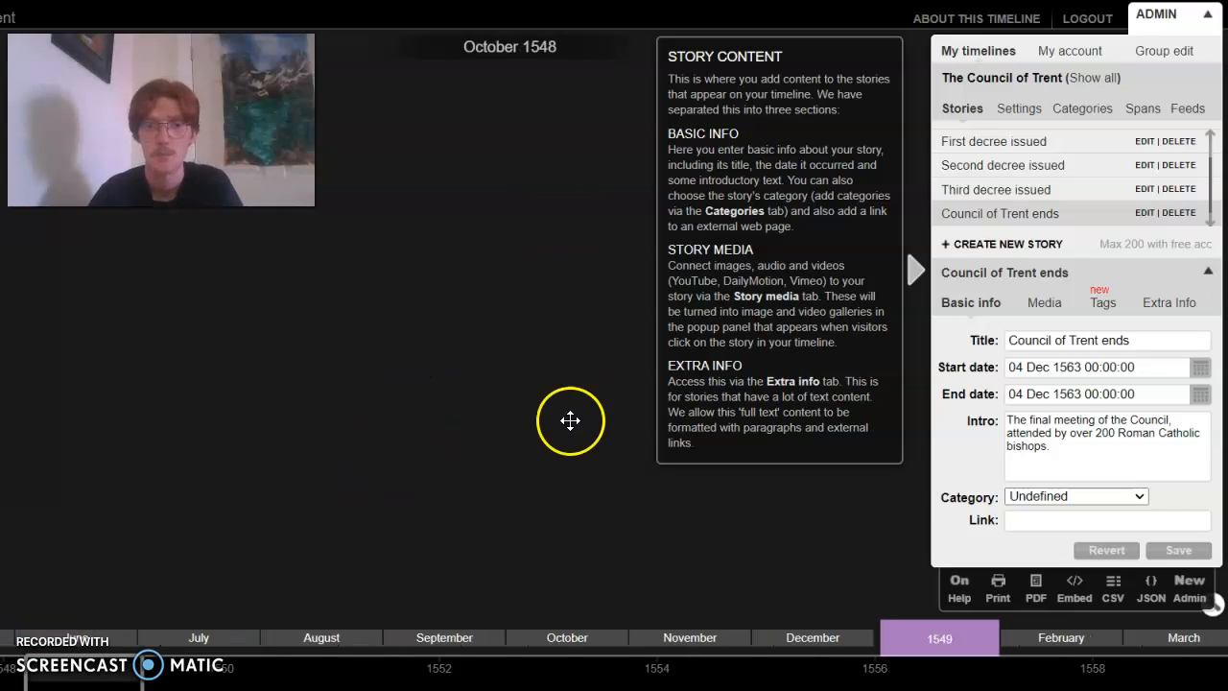
pyautogui.scroll(1, 284, 454)
pyautogui.scroll(-6, 284, 454)
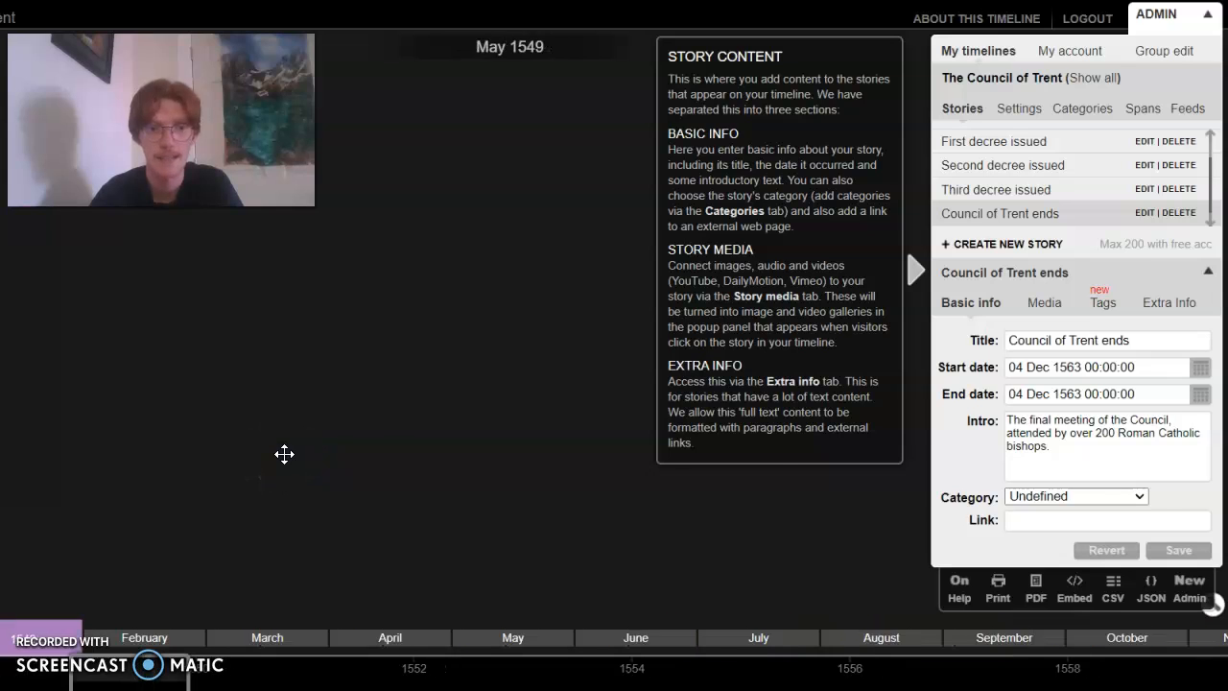
pyautogui.scroll(-2, 435, 431)
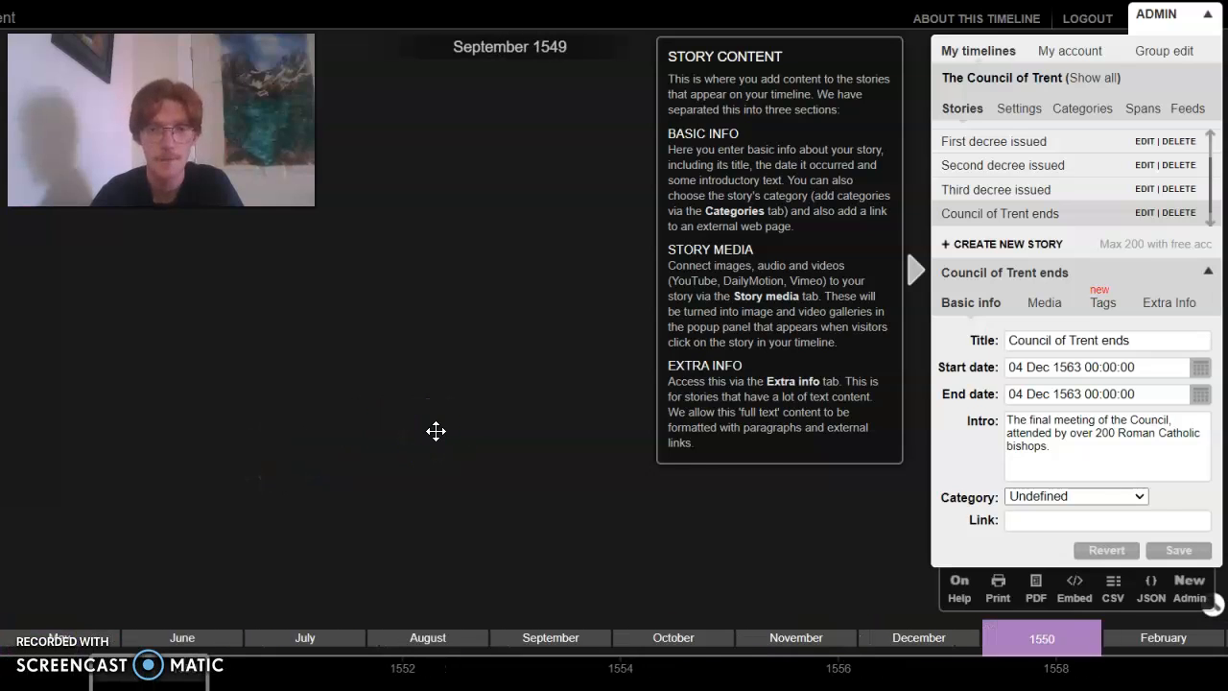
pyautogui.scroll(-3, 436, 430)
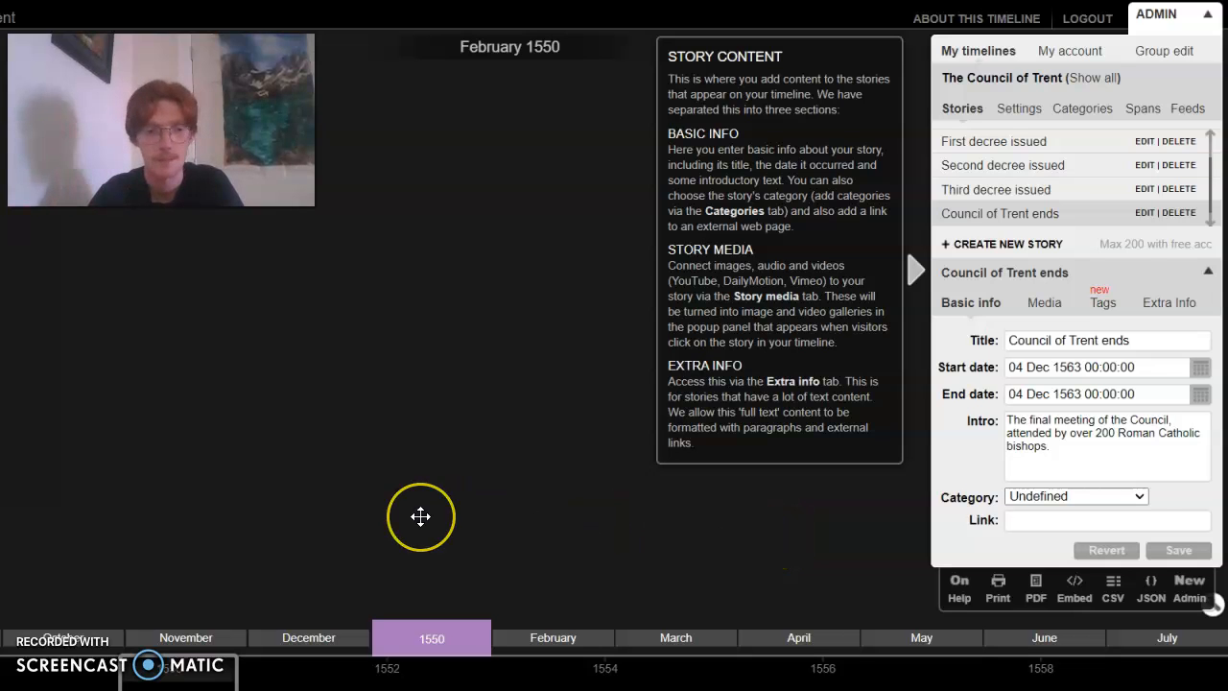
# Go back along the timeline from 1550 to review the early decree events and the First meeting of the Council
pyautogui.scroll(5, 419, 516)
pyautogui.scroll(10, 421, 517)
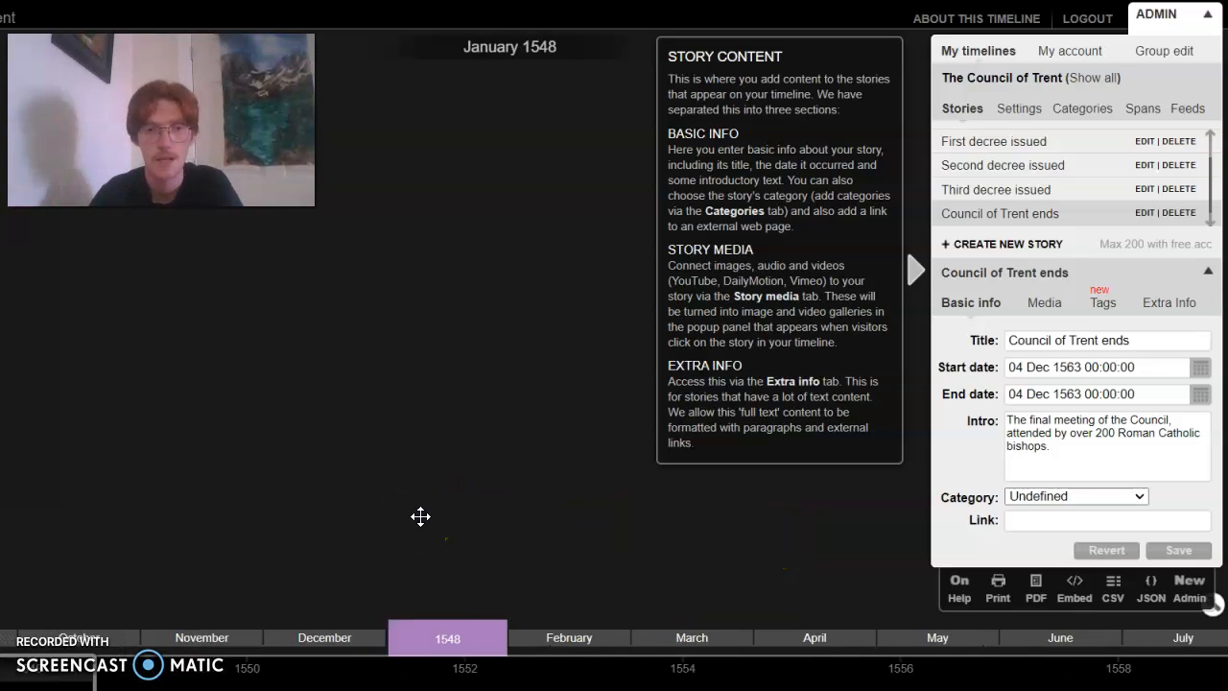
pyautogui.scroll(7, 420, 517)
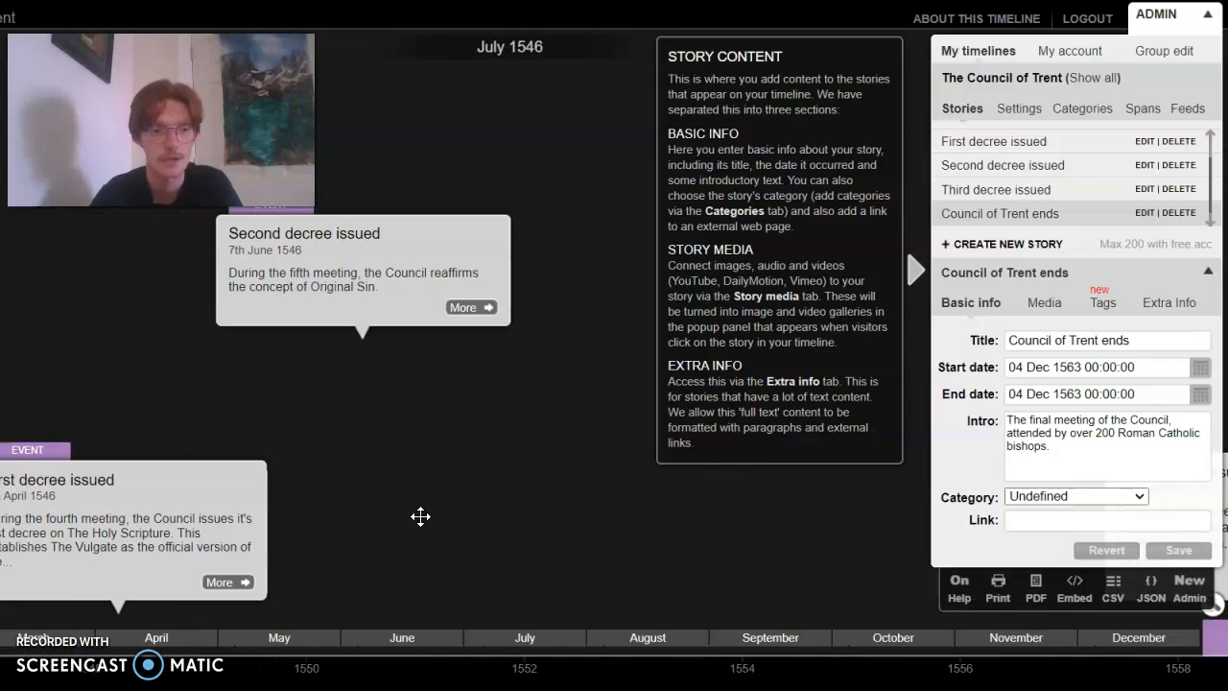
pyautogui.moveTo(547, 539); pyautogui.dragTo(317, 553)
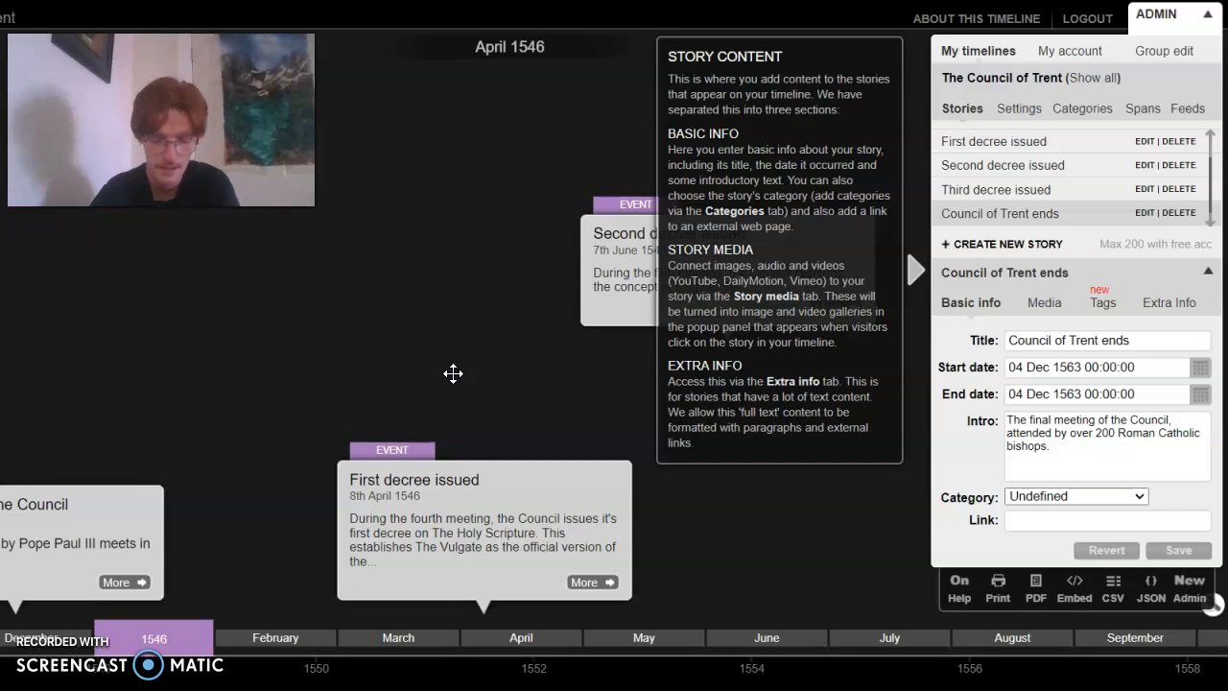
pyautogui.scroll(4, 453, 373)
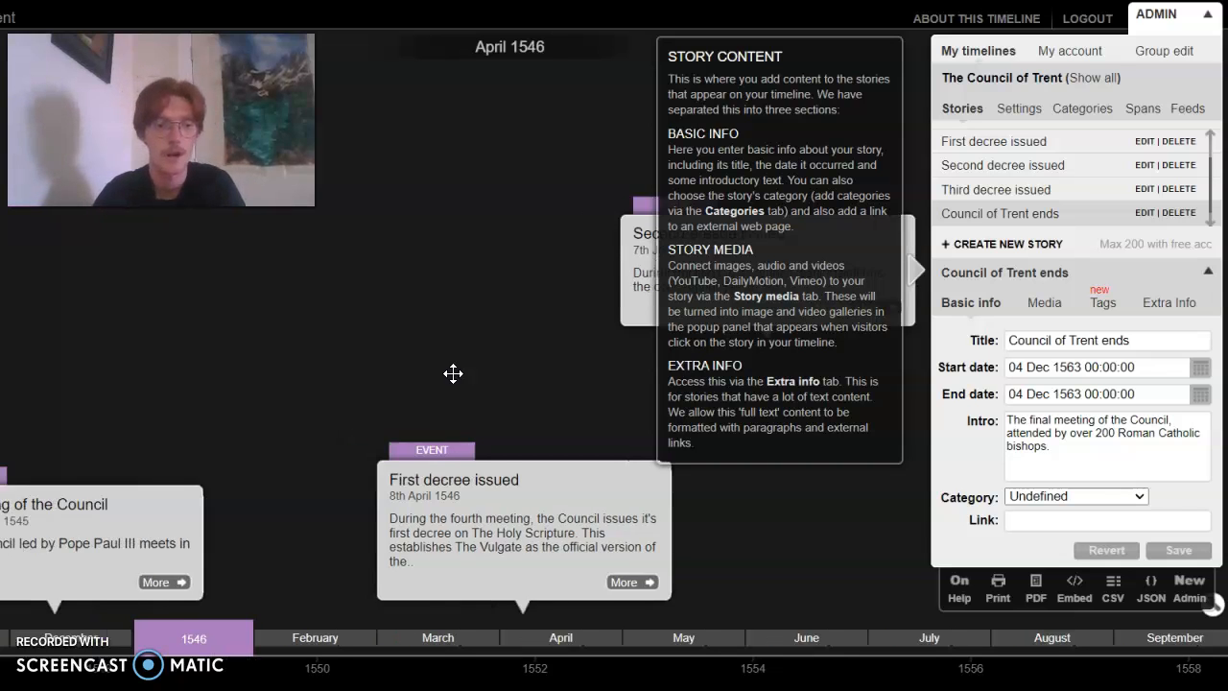
pyautogui.scroll(2, 453, 373)
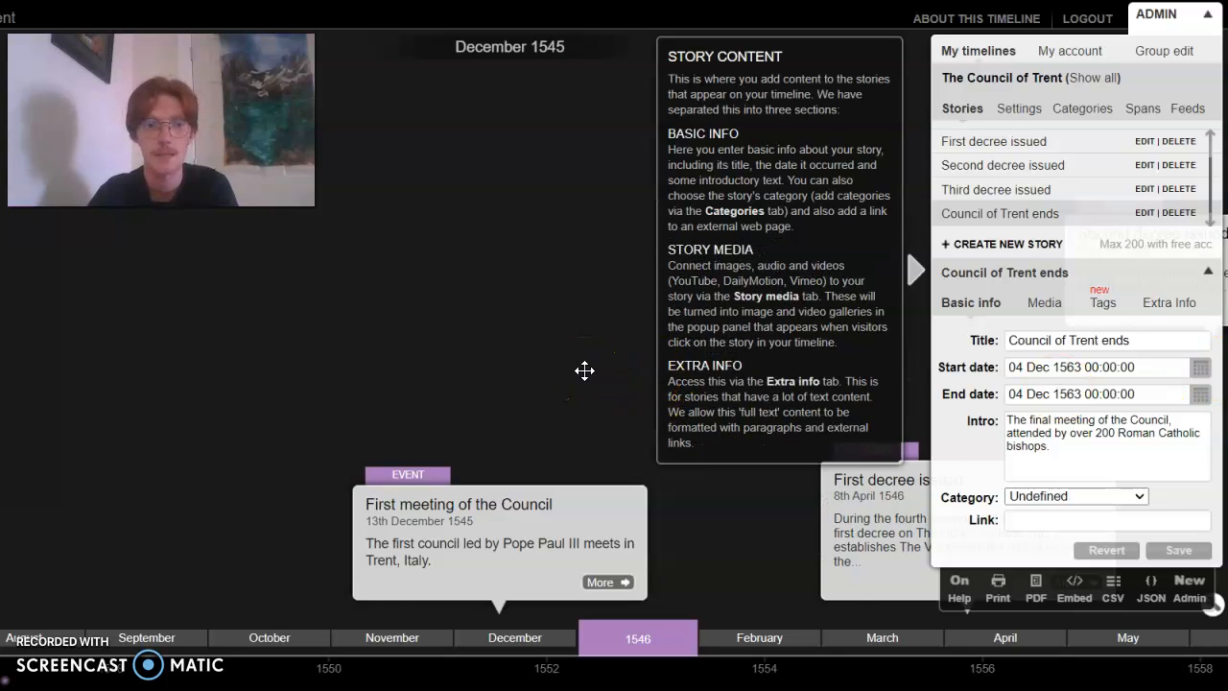
# Look over the events between the First meeting of the Council and the third decree again, continuing to May 1549
pyautogui.scroll(-5, 585, 370)
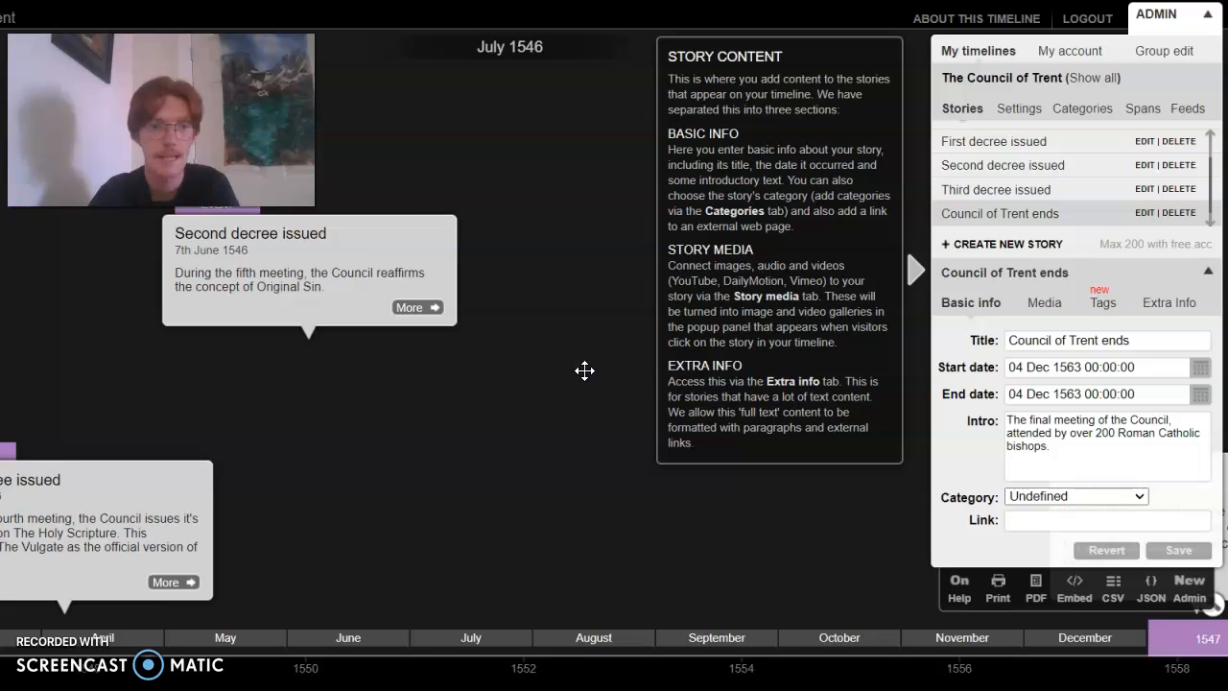
pyautogui.scroll(2, 584, 370)
pyautogui.click(369, 389)
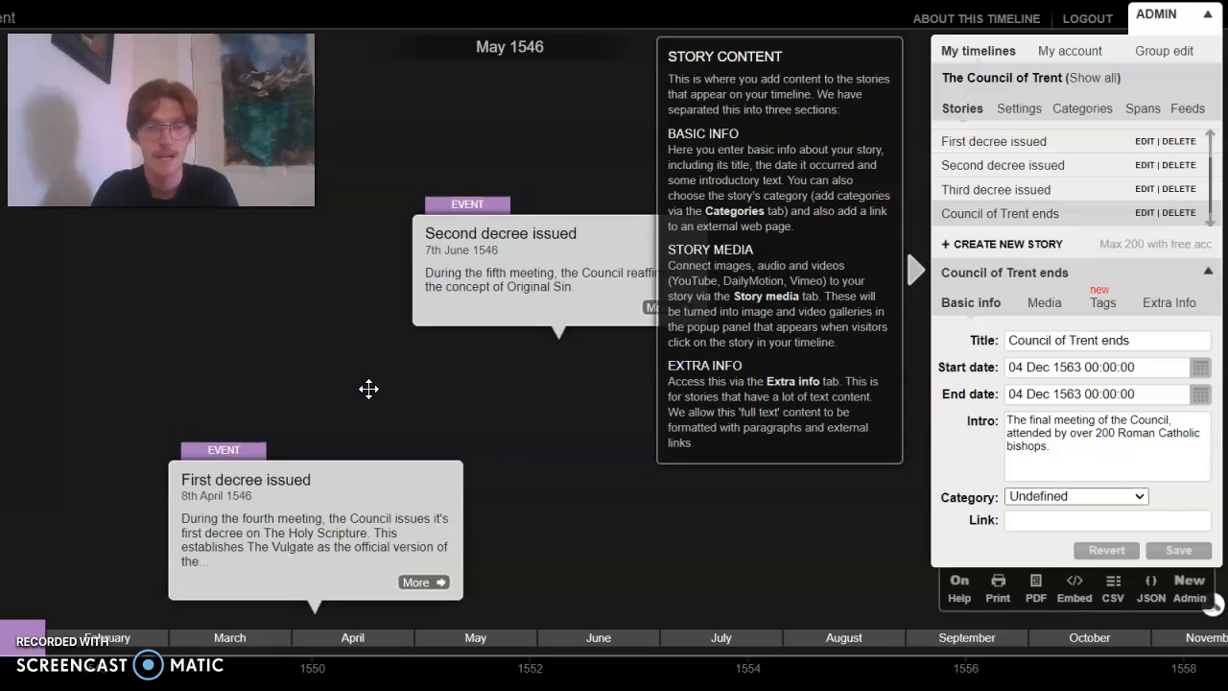
pyautogui.scroll(5, 369, 389)
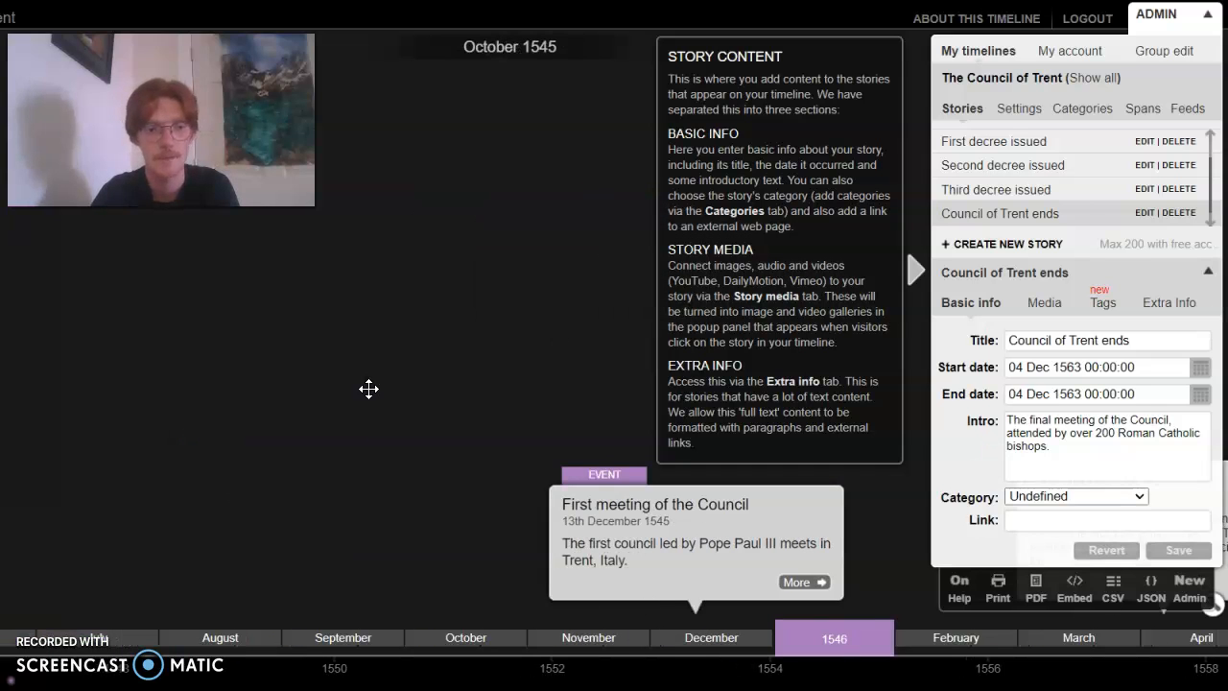
pyautogui.scroll(-10, 369, 388)
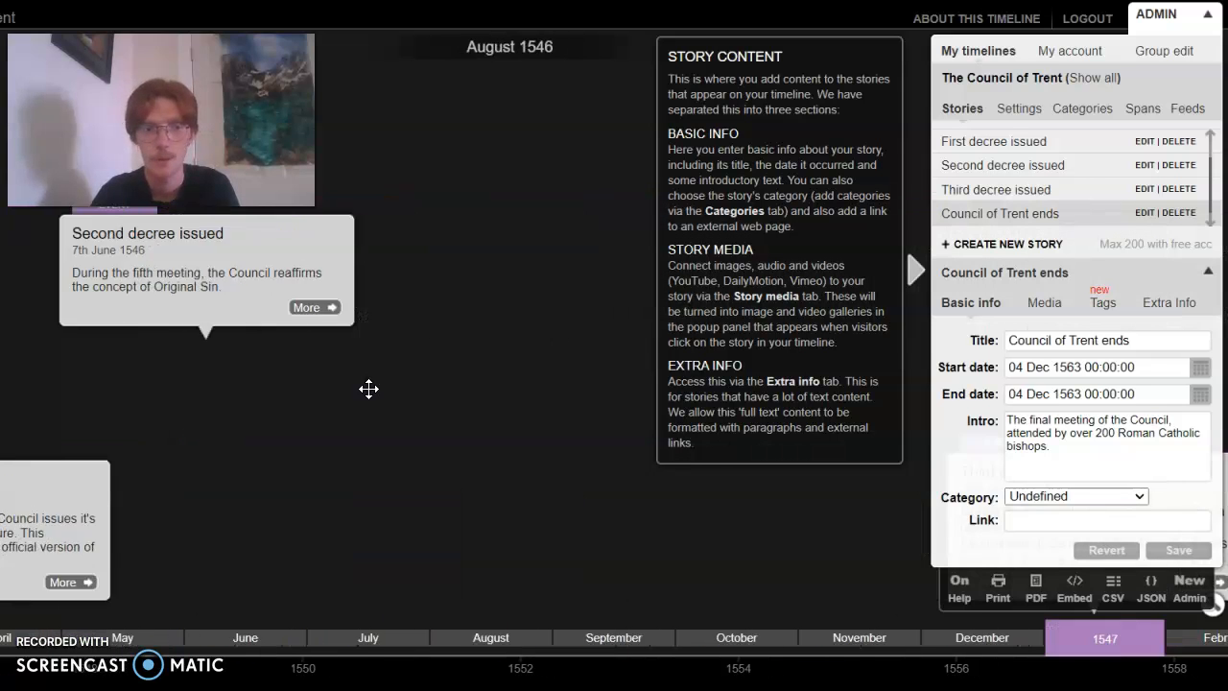
pyautogui.scroll(-10, 369, 389)
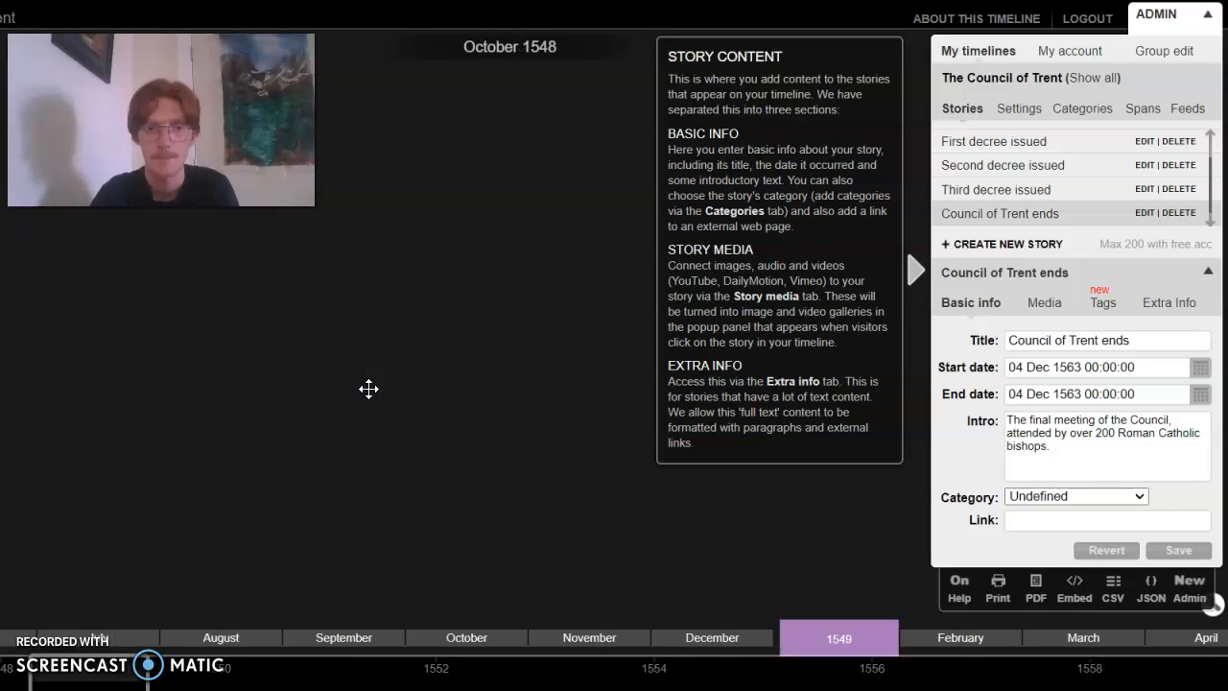
pyautogui.click(565, 416)
pyautogui.scroll(-3, 565, 416)
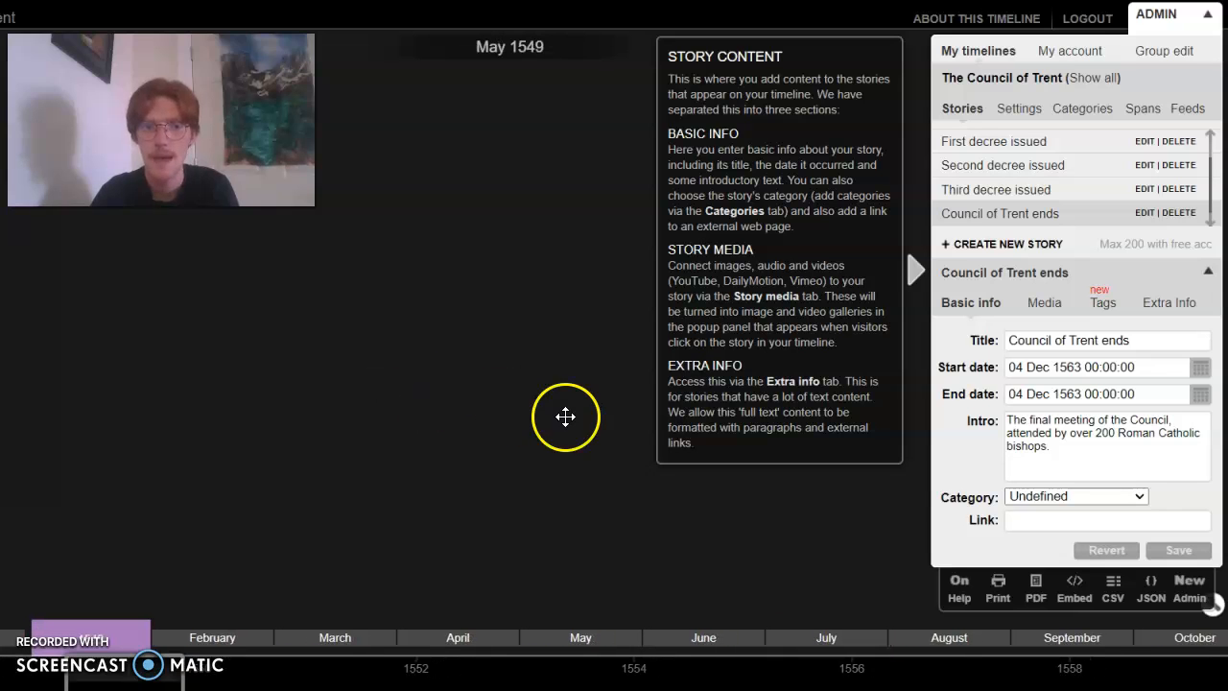
# Collapse the admin controls and review the First meeting of the Council and the decree events on the unobstructed timeline
pyautogui.click(1164, 17)
pyautogui.click(743, 274)
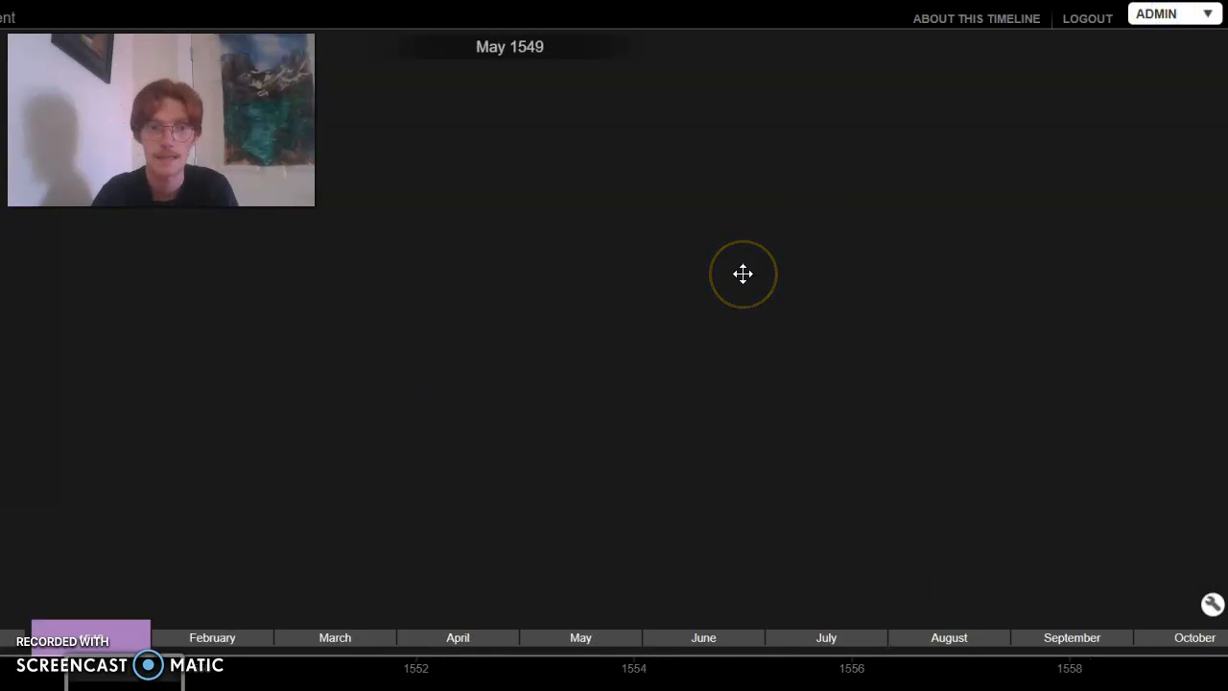
pyautogui.scroll(9, 272, 469)
pyautogui.scroll(6, 271, 469)
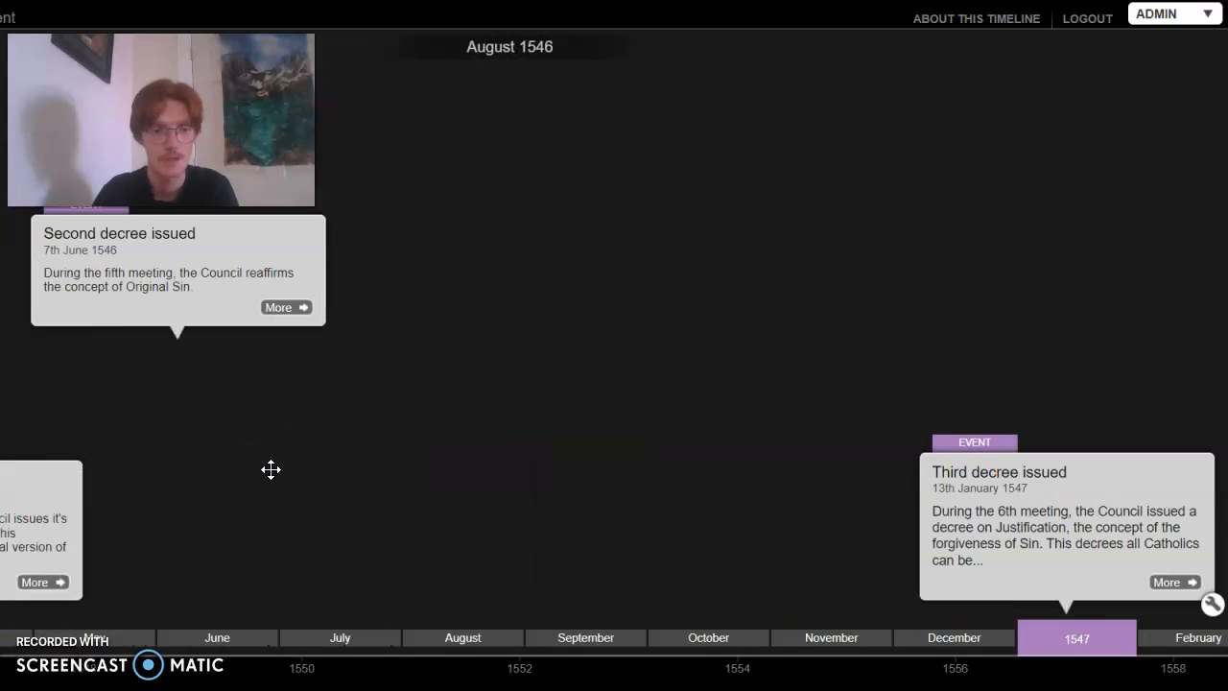
pyautogui.scroll(2, 271, 470)
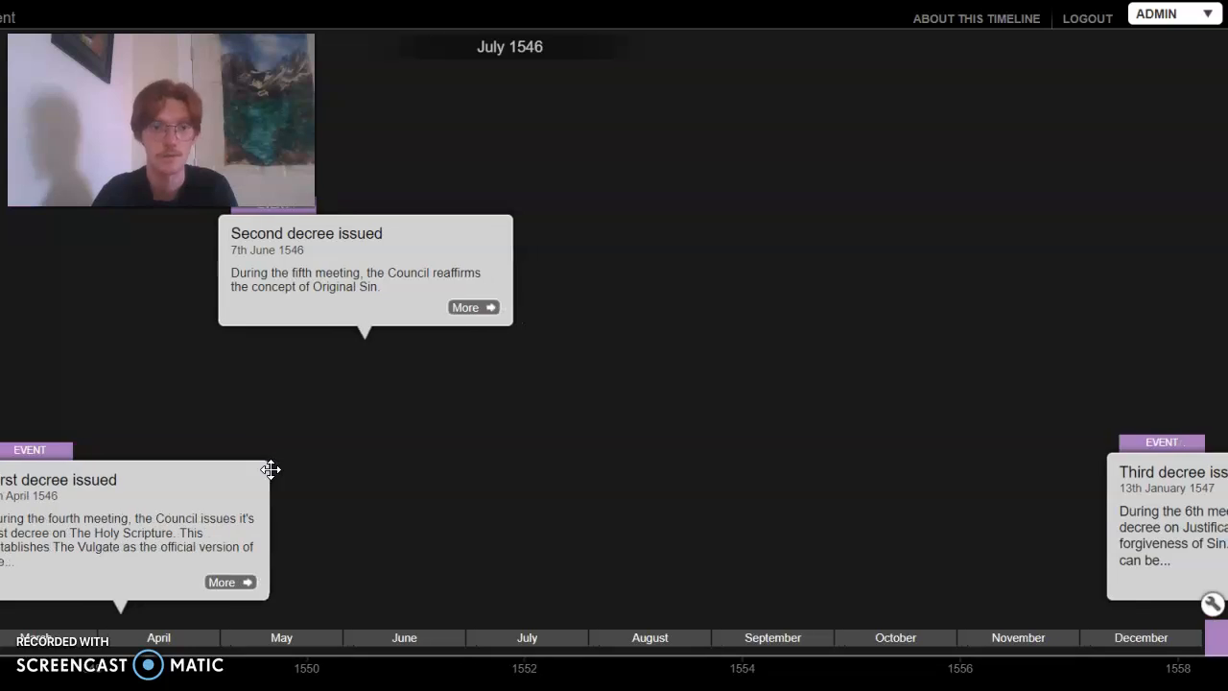
pyautogui.scroll(2, 271, 469)
pyautogui.scroll(6, 205, 397)
pyautogui.scroll(-2, 206, 398)
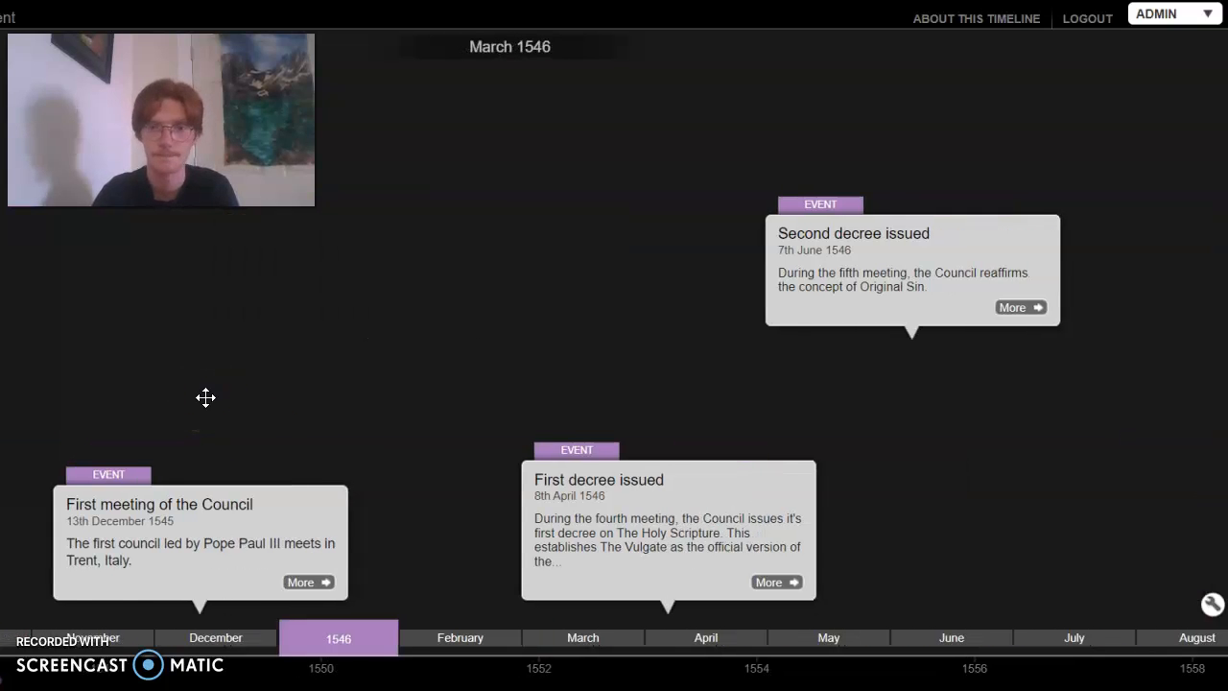
pyautogui.scroll(-2, 206, 397)
pyautogui.click(461, 354)
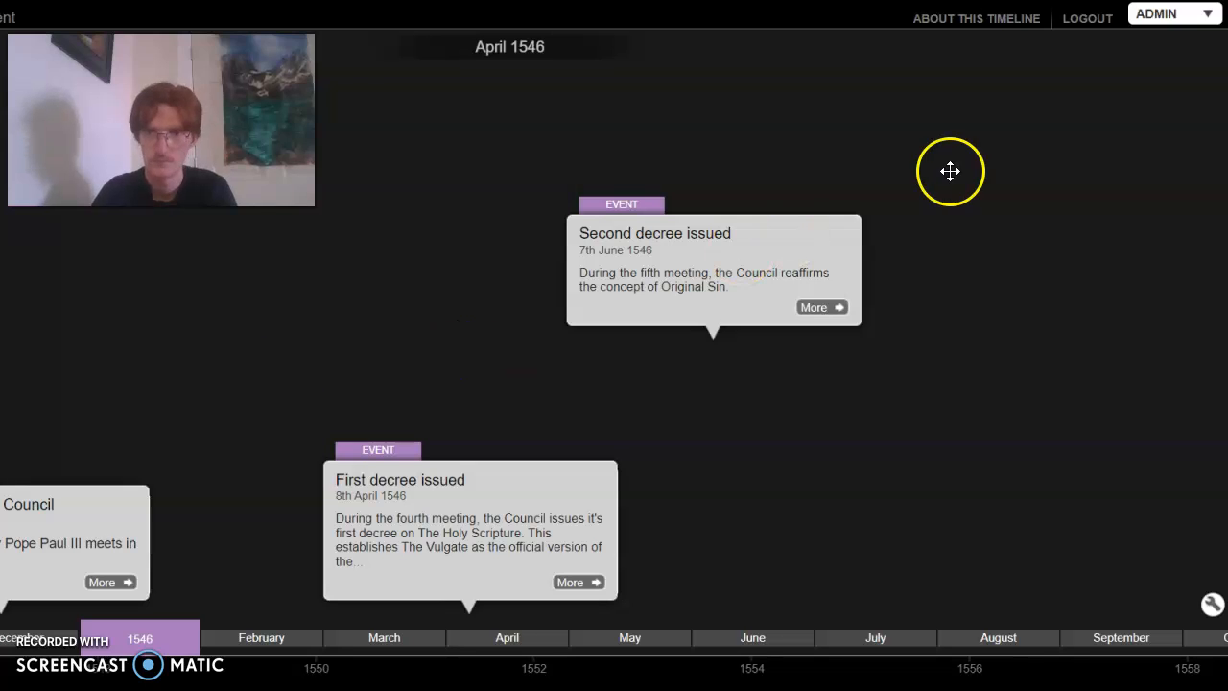